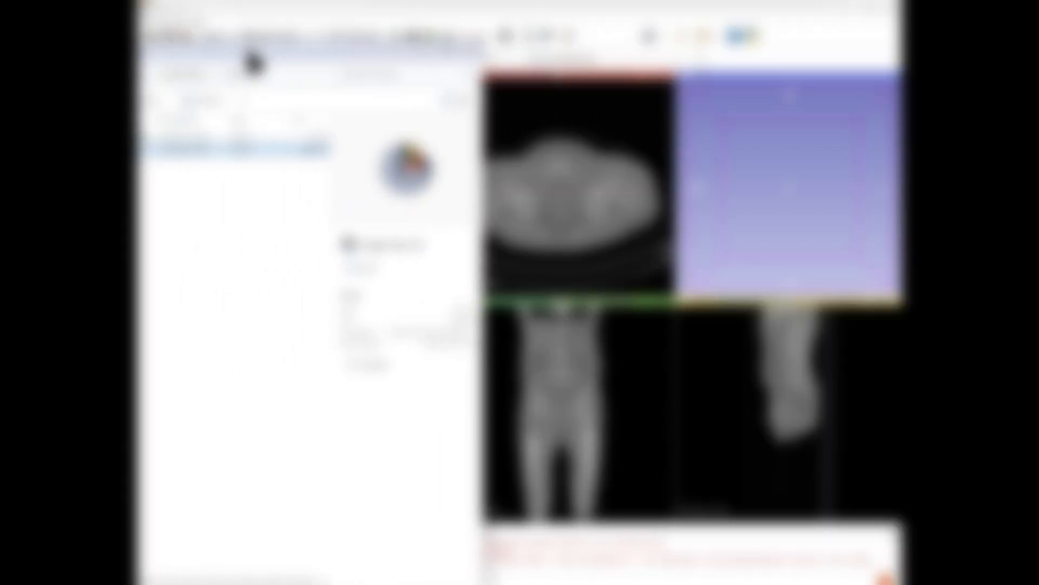
Load the CT image and its bone mask segmentation into the scene and confirm the loading dialog.
{"action": "left_click_drag", "start_coordinate": [340, 49], "coordinate": [360, 49]}
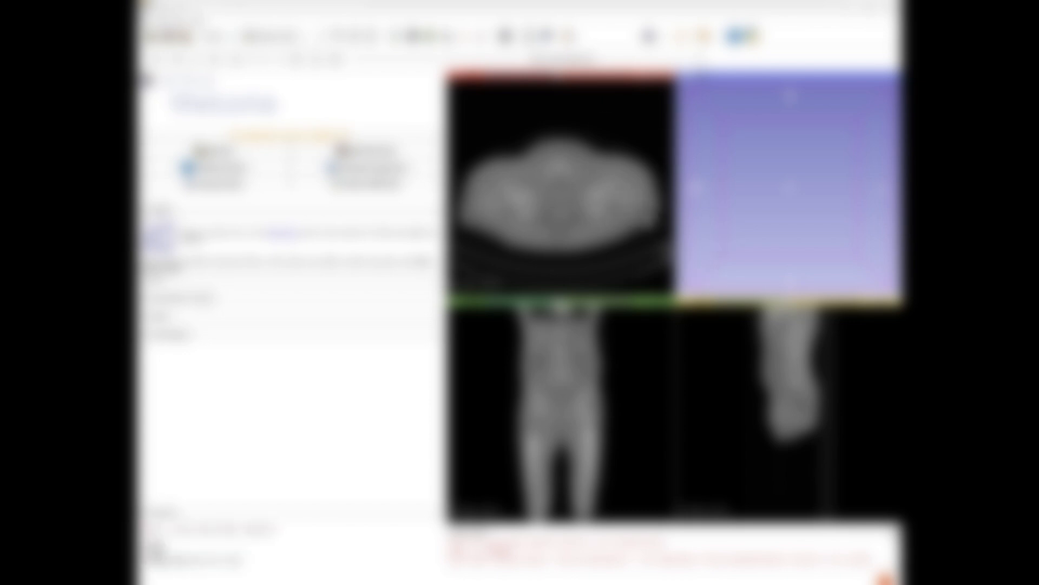
{"action": "left_click_drag", "start_coordinate": [140, 116], "coordinate": [418, 71]}
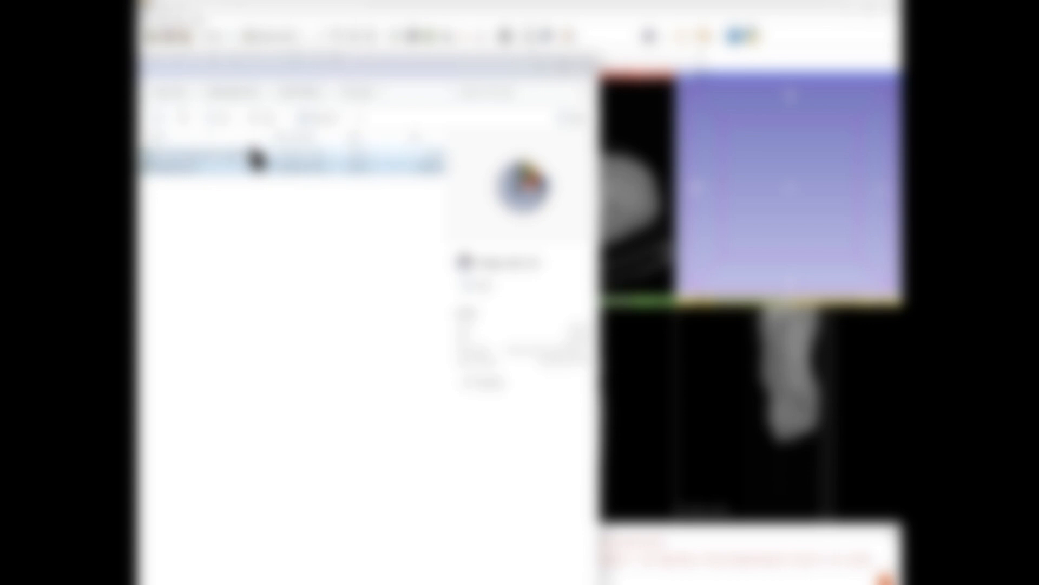
{"action": "left_click", "coordinate": [210, 155]}
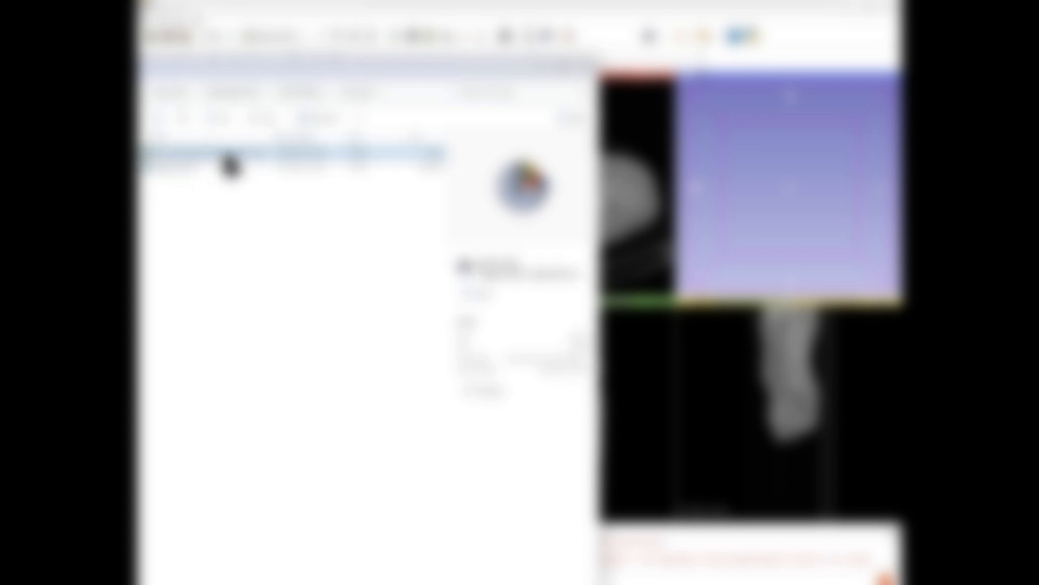
{"action": "left_click_drag", "start_coordinate": [230, 165], "coordinate": [638, 178]}
{"action": "left_click_drag", "start_coordinate": [503, 70], "coordinate": [140, 151]}
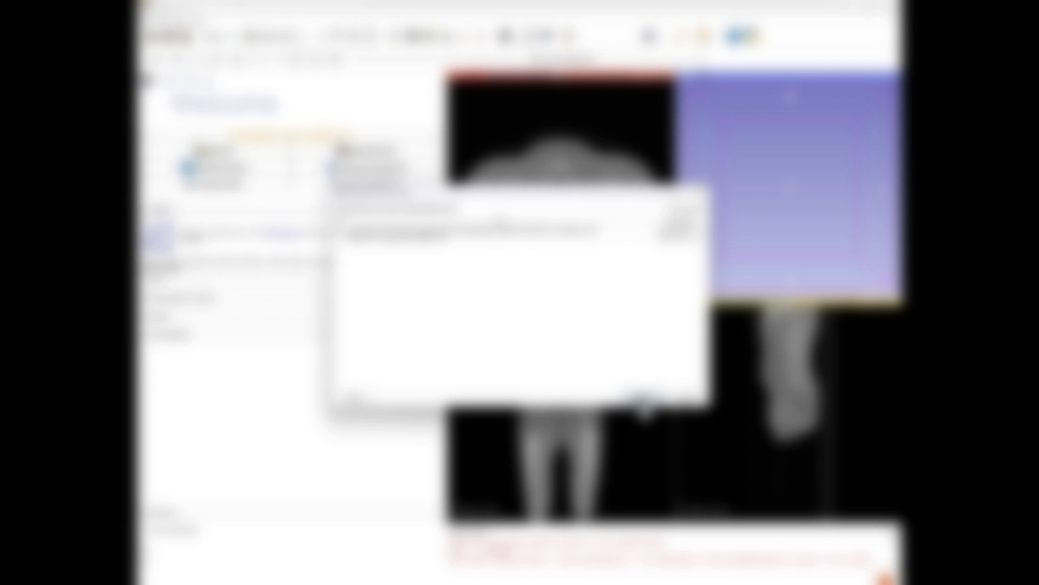
{"action": "left_click", "coordinate": [645, 401]}
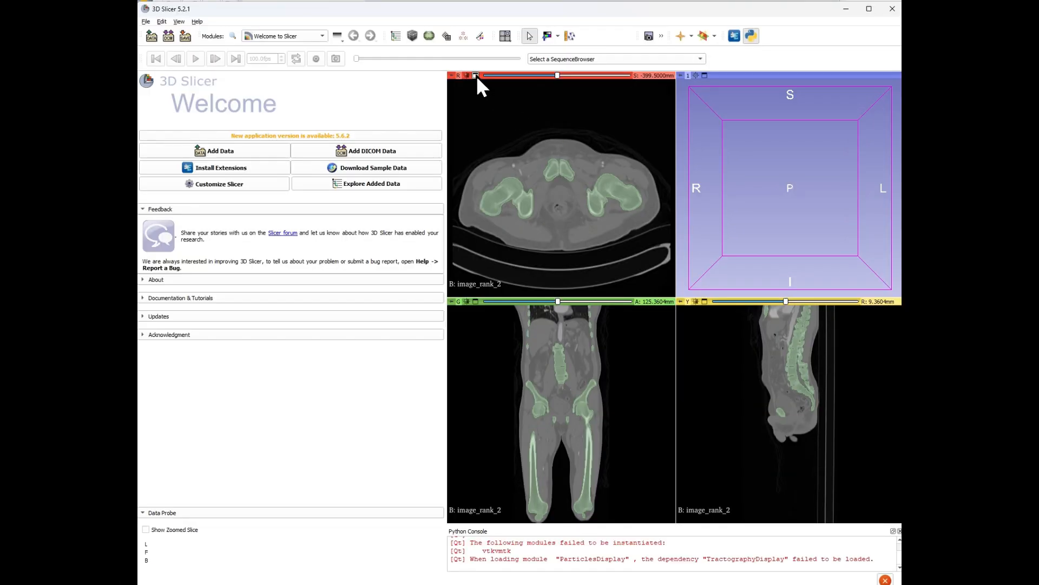
Maximize the axial view and browse through its slices to inspect the bone mask.
{"action": "left_click", "coordinate": [476, 76]}
{"action": "scroll", "coordinate": [673, 267], "scroll_direction": "up", "scroll_amount": 5}
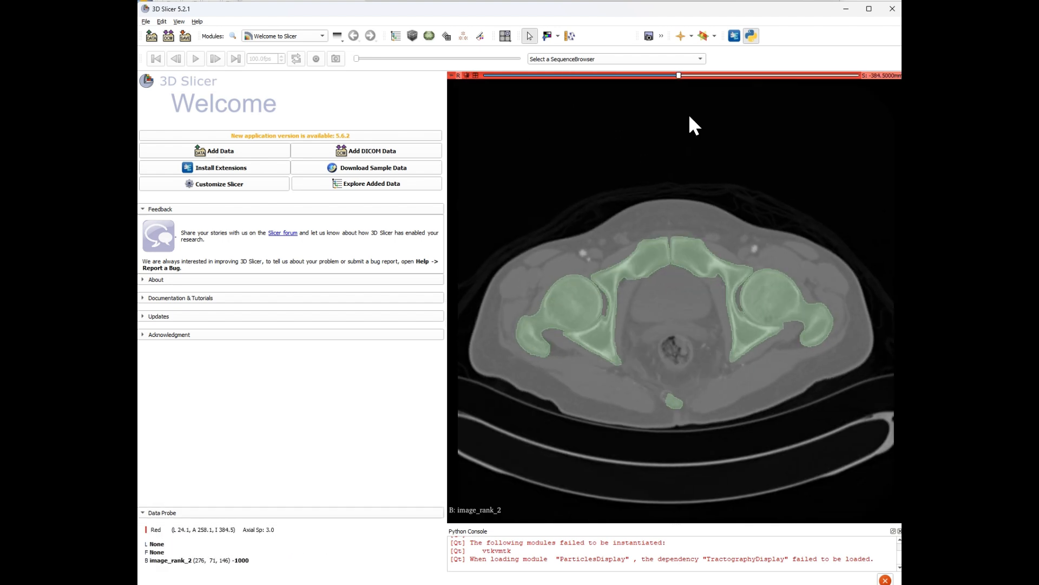
{"action": "left_click_drag", "start_coordinate": [680, 76], "coordinate": [767, 83]}
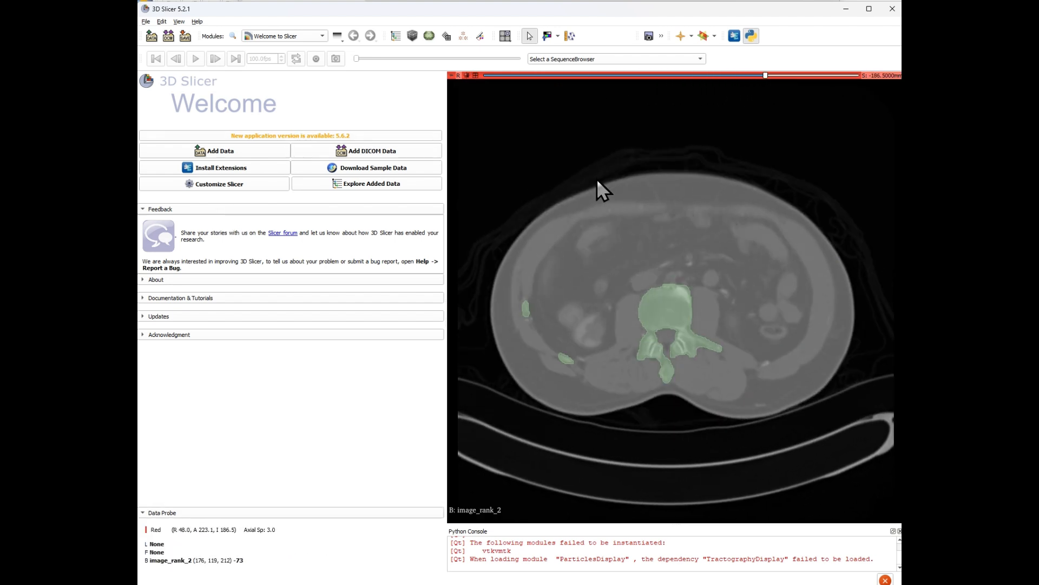
Open the Segment Editor, add a new segment and rename it Aorta.
{"action": "left_click", "coordinate": [306, 37]}
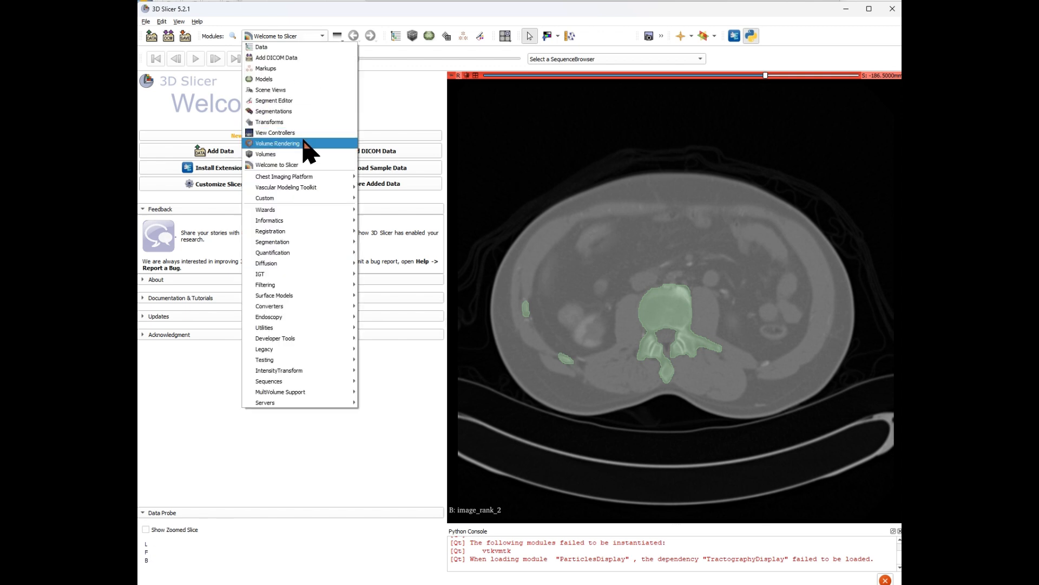
{"action": "left_click", "coordinate": [305, 101]}
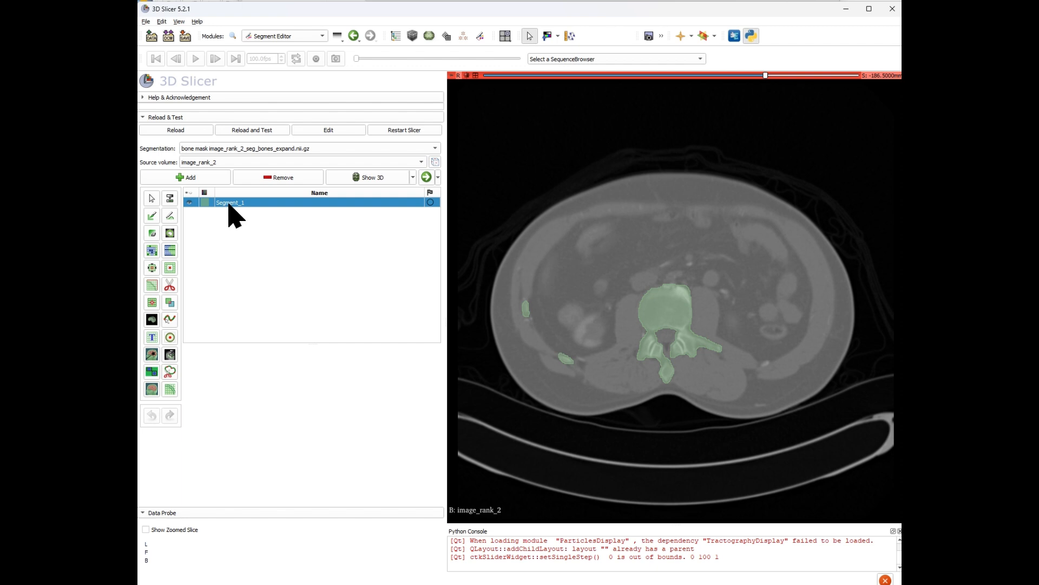
{"action": "left_click", "coordinate": [198, 178]}
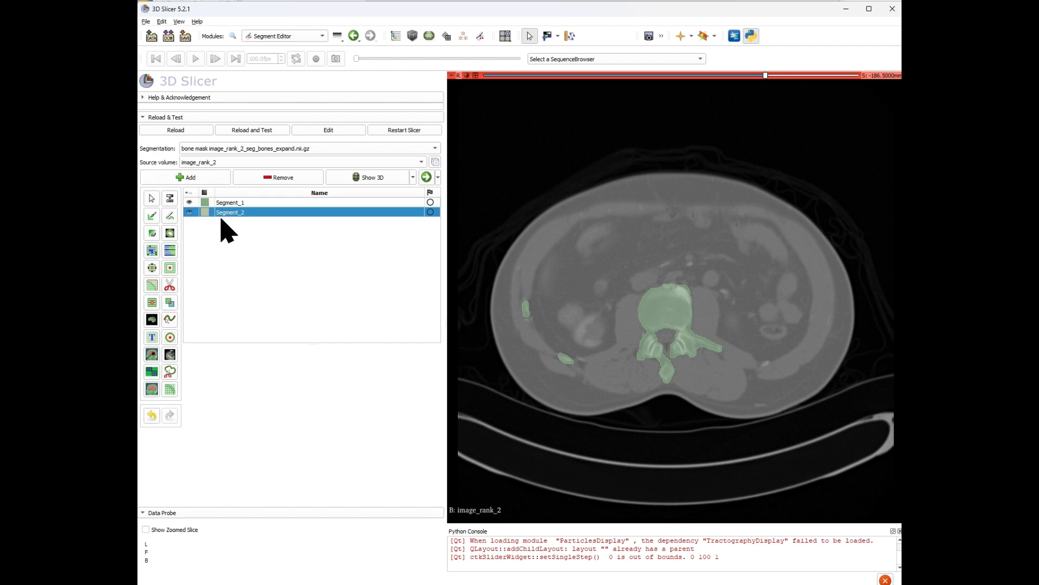
{"action": "double_click", "coordinate": [226, 212]}
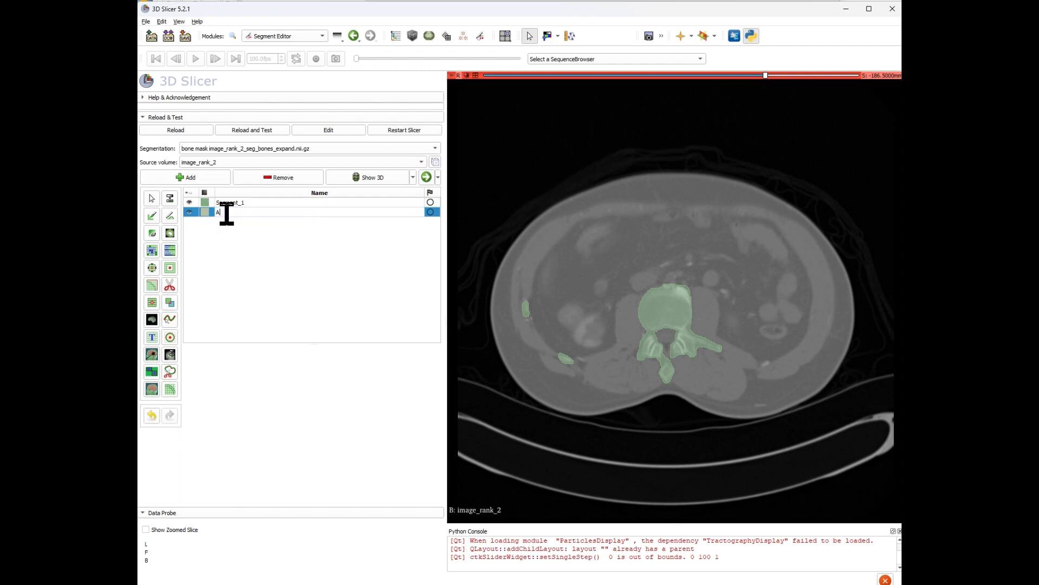
{"action": "key", "text": "Return"}
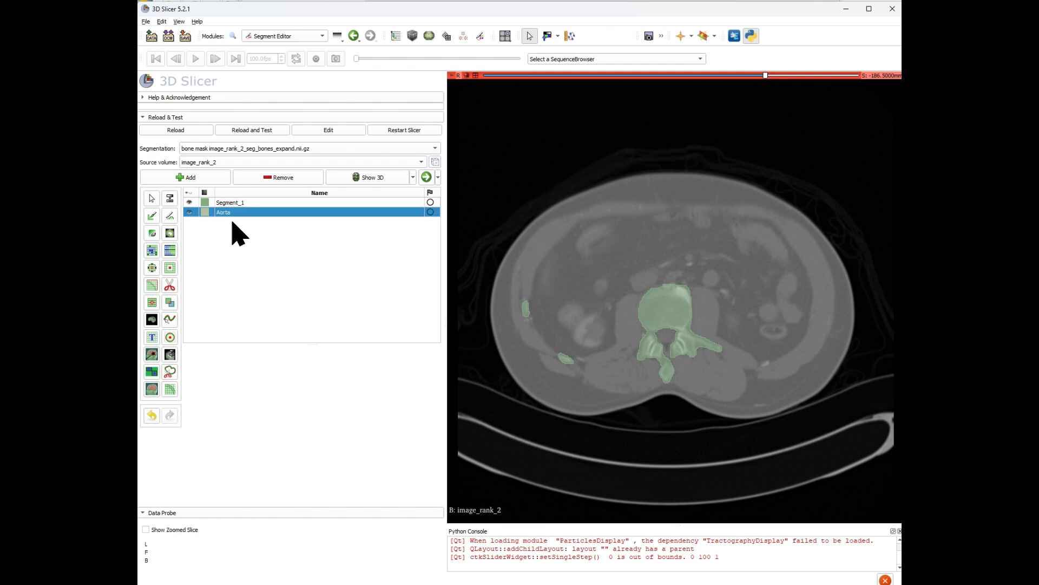
Threshold the Aorta segment from 114 to 3071, limiting the editable area to outside all segments, and apply.
{"action": "left_click", "coordinate": [170, 198]}
{"action": "left_click_drag", "start_coordinate": [209, 327], "coordinate": [186, 327]}
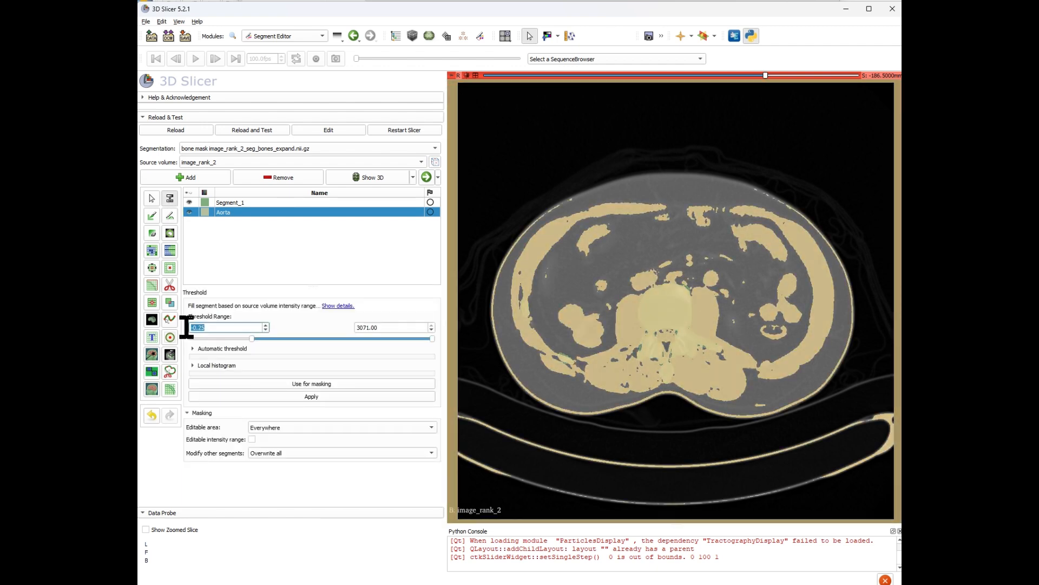
{"action": "type", "text": "114"}
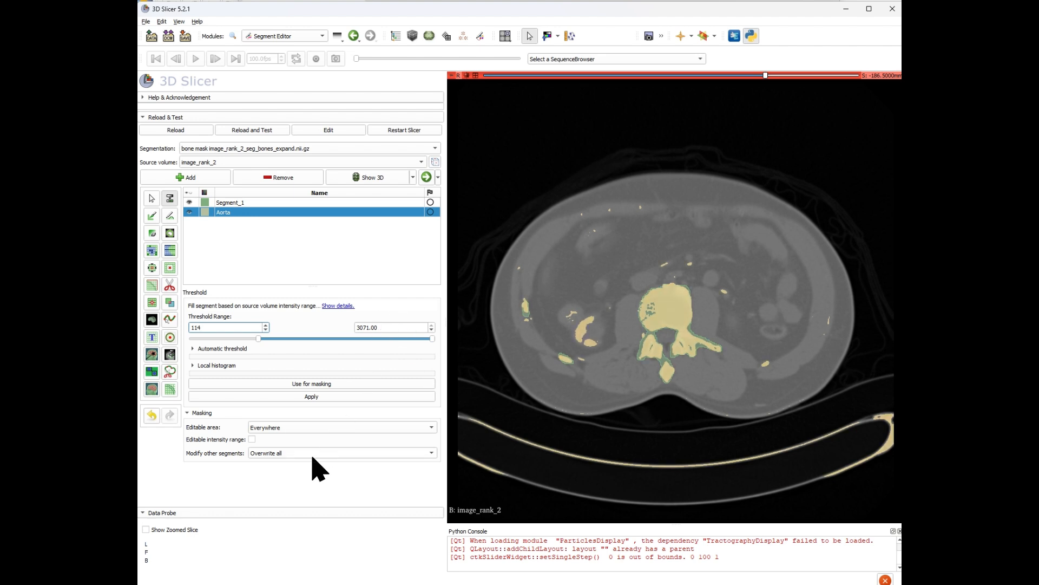
{"action": "left_click", "coordinate": [295, 427]}
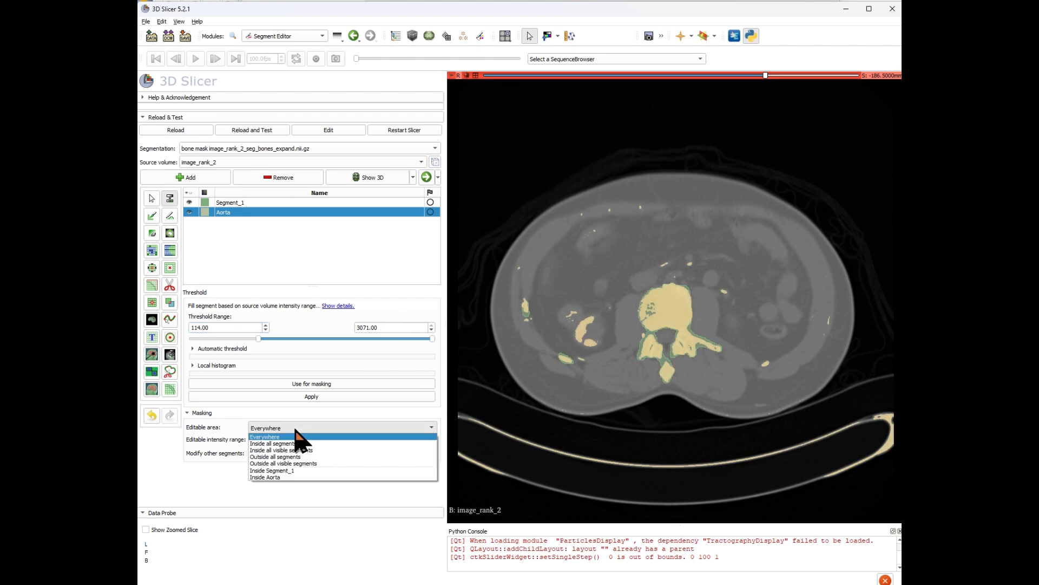
{"action": "left_click", "coordinate": [303, 457]}
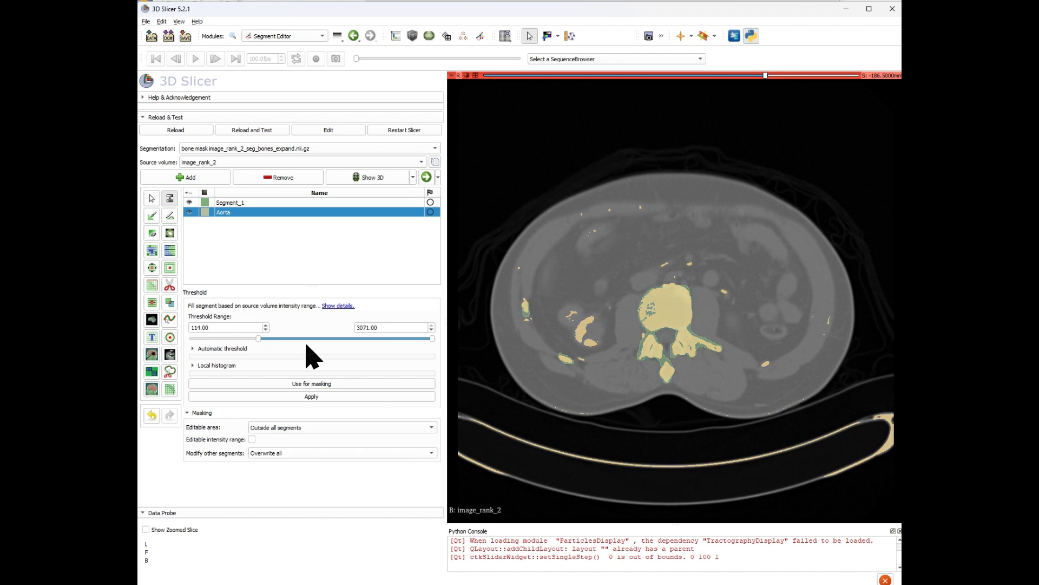
{"action": "left_click", "coordinate": [312, 397]}
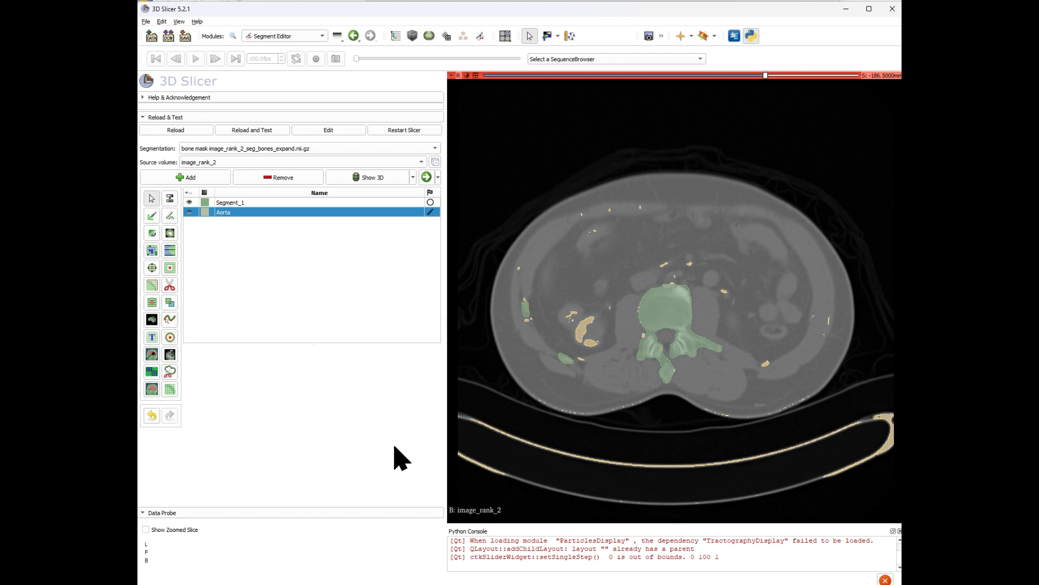
Hide Segment_1 and select the Aorta segment again.
{"action": "left_click", "coordinate": [190, 203]}
{"action": "left_click", "coordinate": [190, 203]}
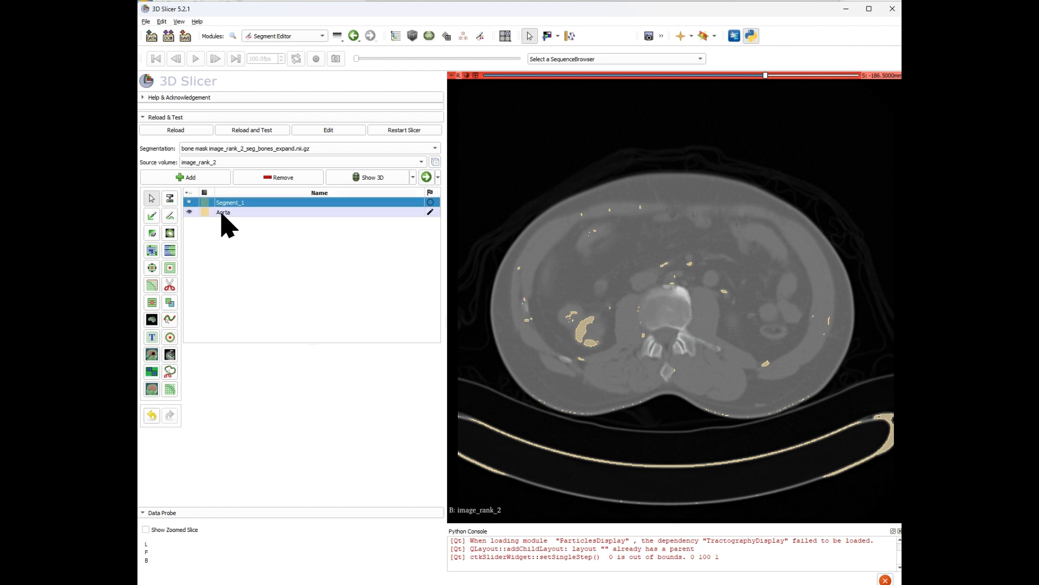
{"action": "left_click", "coordinate": [222, 212]}
Scroll through the axial slices to inspect the thresholded Aorta segment.
{"action": "scroll", "coordinate": [730, 355], "scroll_direction": "up", "scroll_amount": 20}
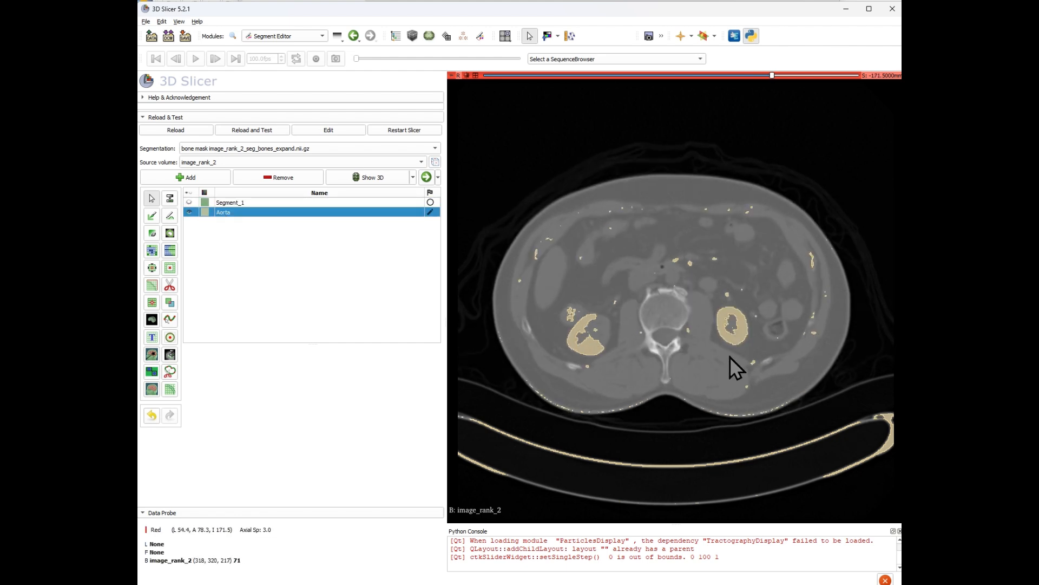
{"action": "scroll", "coordinate": [735, 345], "scroll_direction": "down", "scroll_amount": 9}
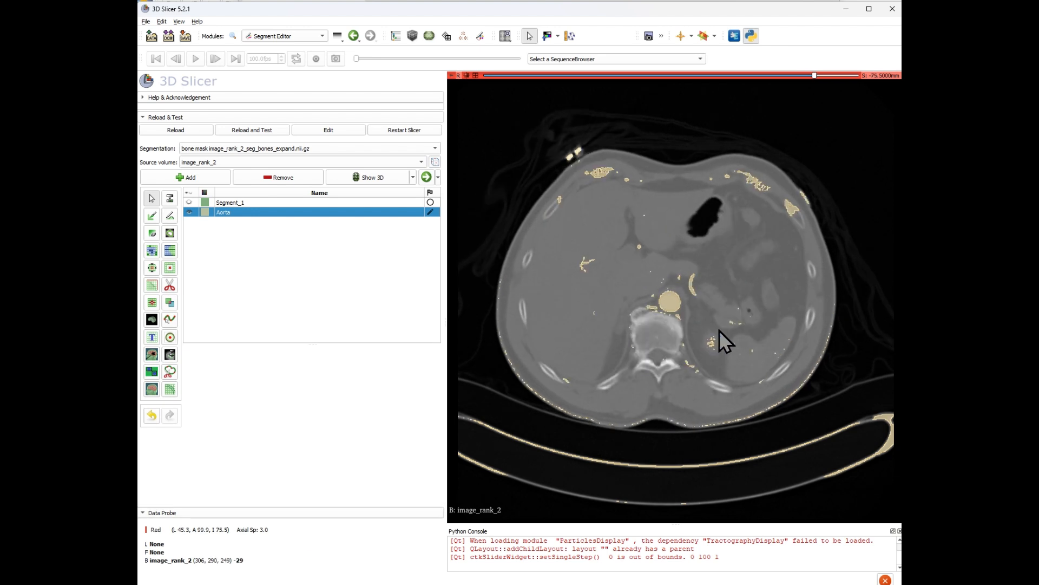
{"action": "scroll", "coordinate": [678, 336], "scroll_direction": "down", "scroll_amount": 20}
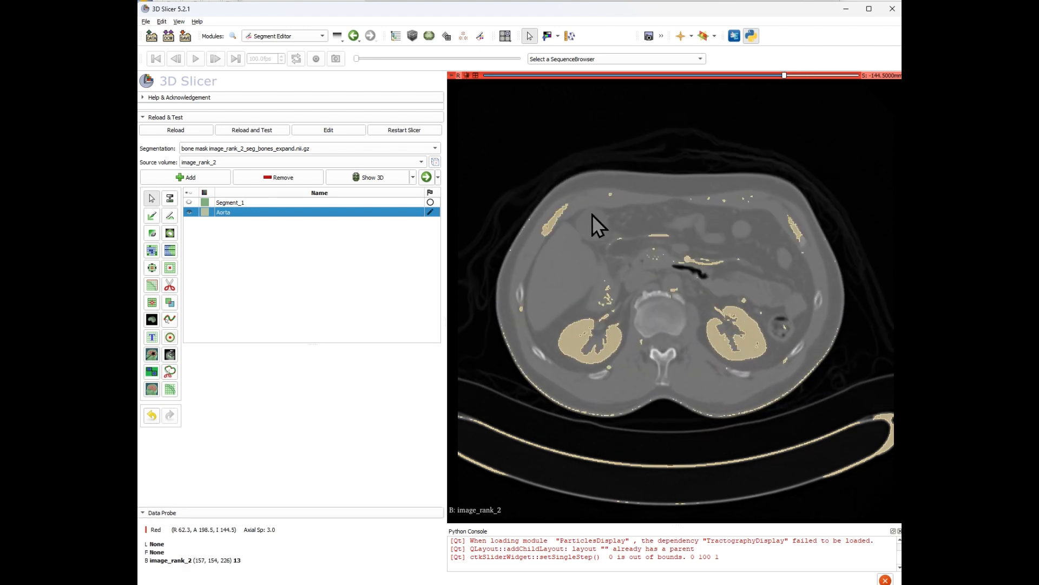
{"action": "scroll", "coordinate": [678, 337], "scroll_direction": "down", "scroll_amount": 18}
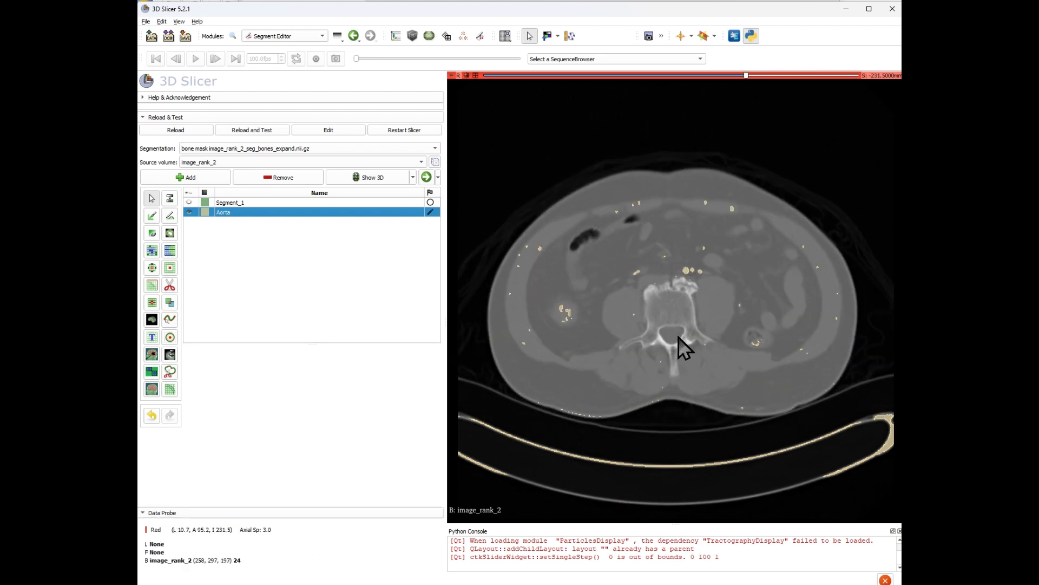
{"action": "scroll", "coordinate": [685, 340], "scroll_direction": "up", "scroll_amount": 7}
{"action": "scroll", "coordinate": [685, 340], "scroll_direction": "up", "scroll_amount": 9}
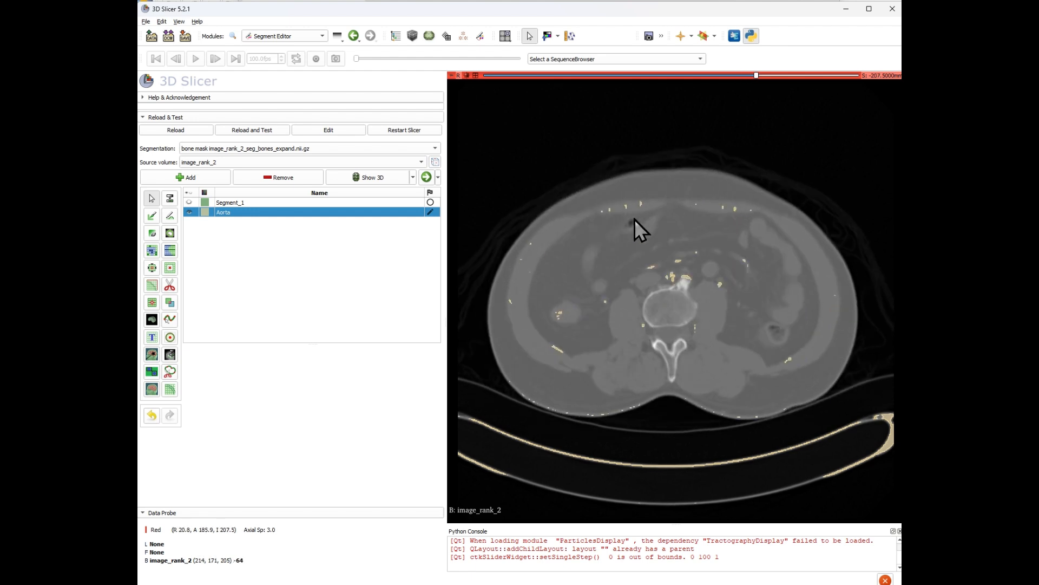
Return to the four-view layout, show the segmentation in 3D and maximize the 3D view.
{"action": "left_click", "coordinate": [476, 75]}
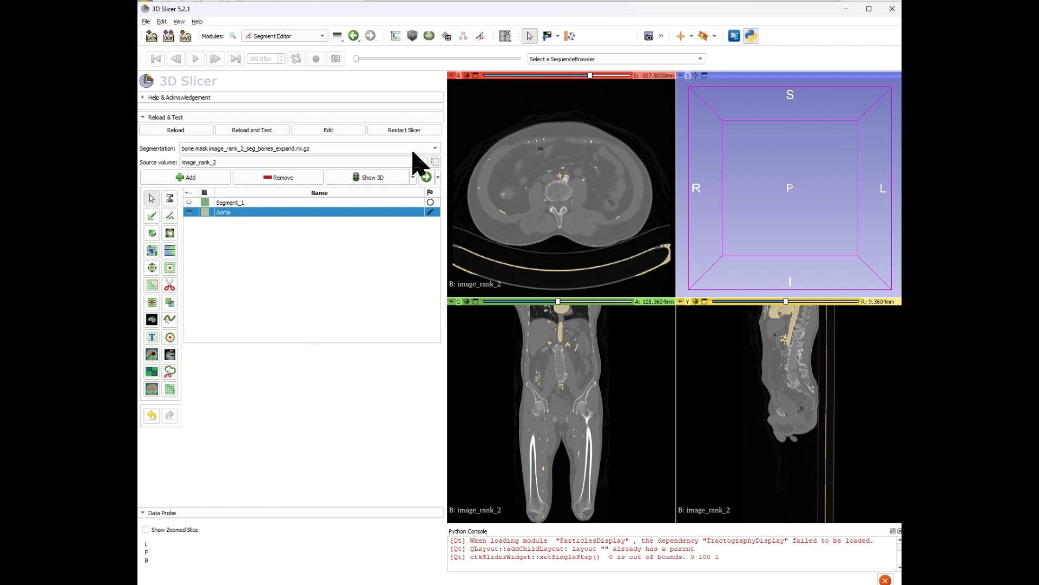
{"action": "left_click", "coordinate": [373, 184]}
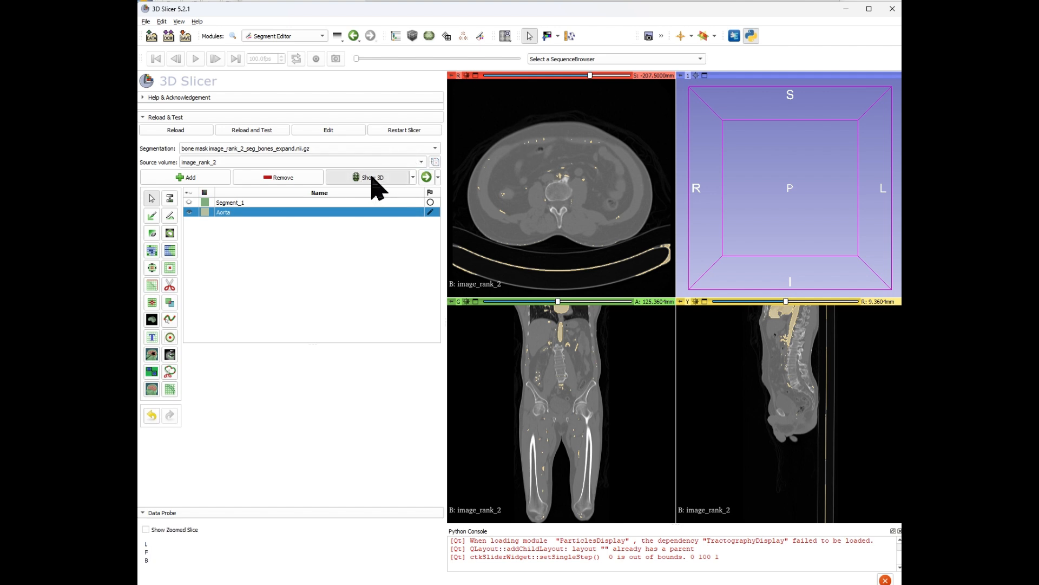
{"action": "left_click", "coordinate": [696, 76]}
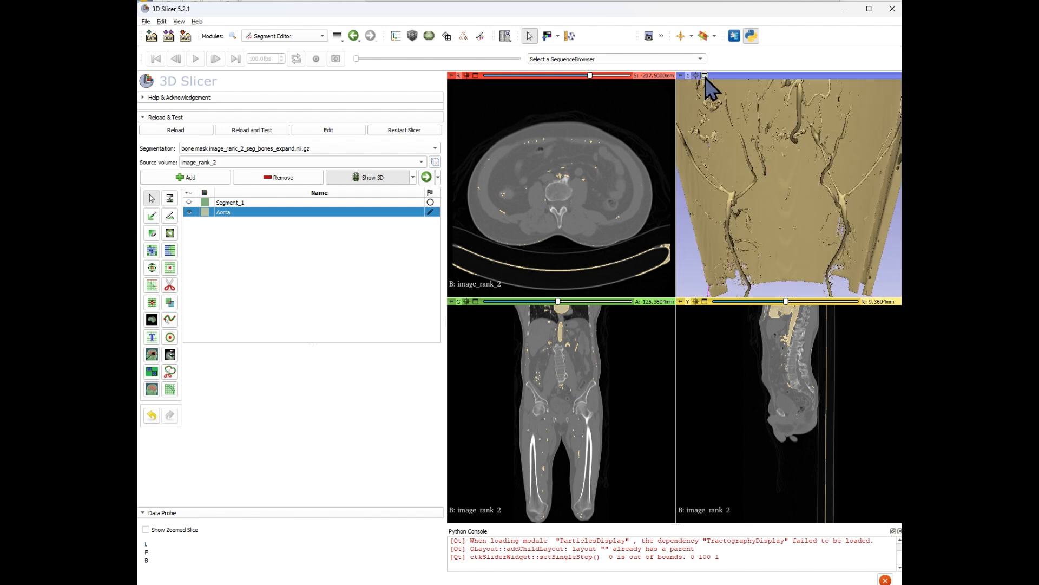
{"action": "left_click", "coordinate": [705, 76]}
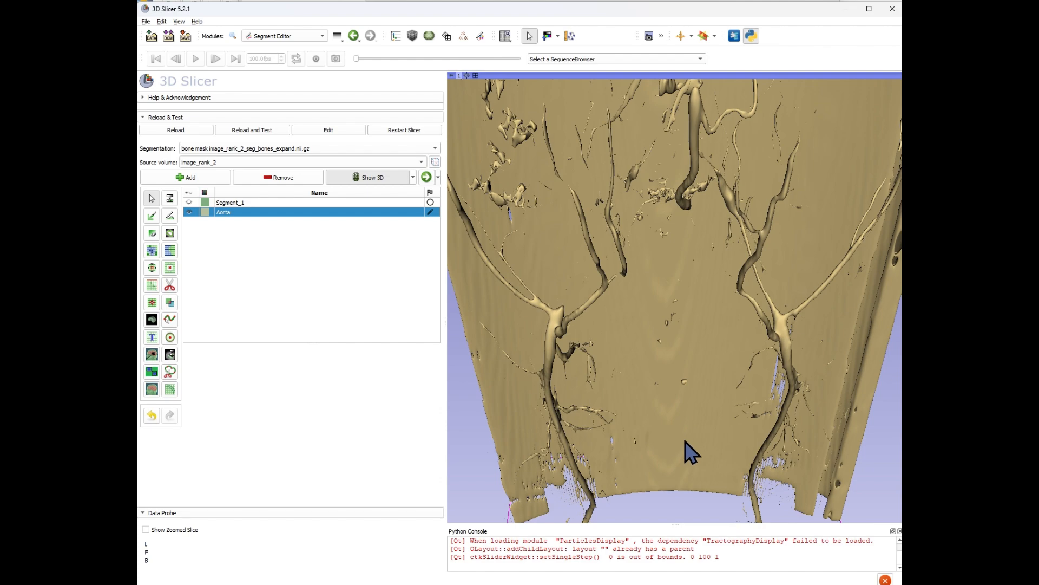
Erase the scanner table from the Aorta segment with a free-form Scissors cut around it in 3D.
{"action": "left_click_drag", "start_coordinate": [672, 452], "coordinate": [718, 206]}
{"action": "scroll", "coordinate": [718, 206], "scroll_direction": "down", "scroll_amount": 10}
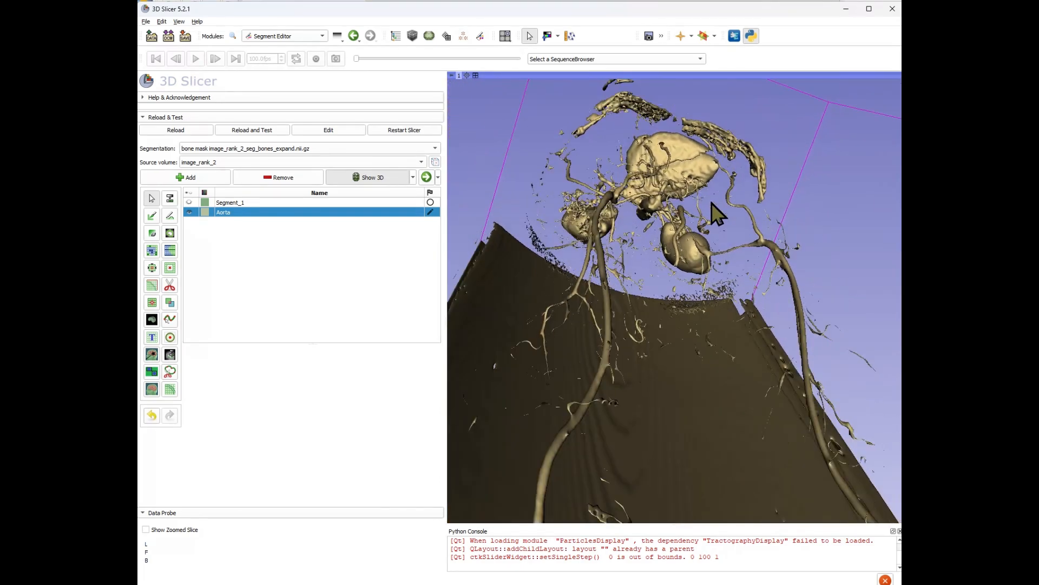
{"action": "scroll", "coordinate": [712, 203], "scroll_direction": "up", "scroll_amount": 3}
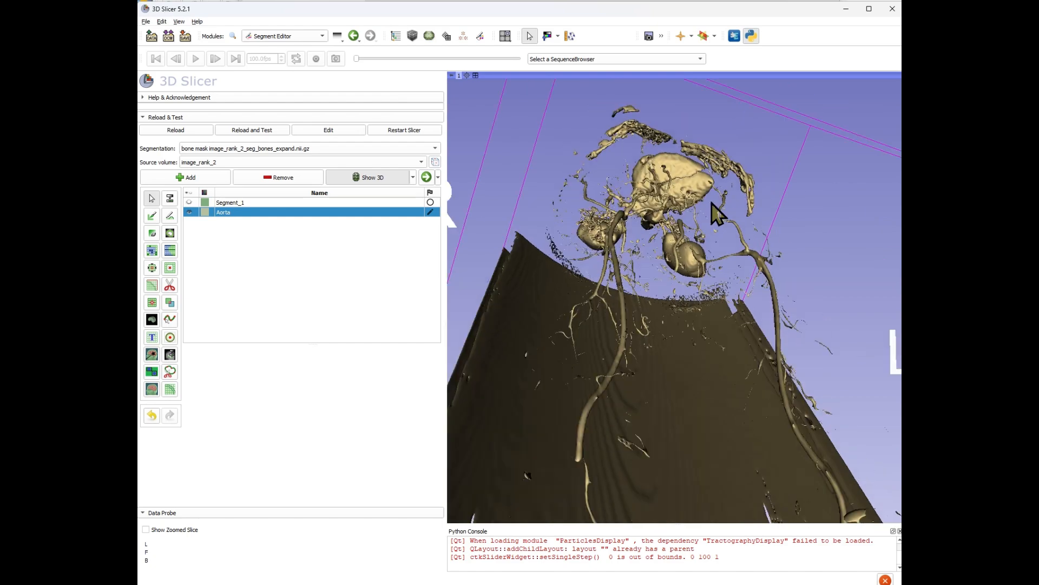
{"action": "scroll", "coordinate": [712, 203], "scroll_direction": "down", "scroll_amount": 3}
{"action": "left_click_drag", "start_coordinate": [712, 205], "coordinate": [713, 166]}
{"action": "scroll", "coordinate": [706, 198], "scroll_direction": "down", "scroll_amount": 2}
{"action": "left_click_drag", "start_coordinate": [716, 301], "coordinate": [681, 310]}
{"action": "scroll", "coordinate": [700, 294], "scroll_direction": "down", "scroll_amount": 2}
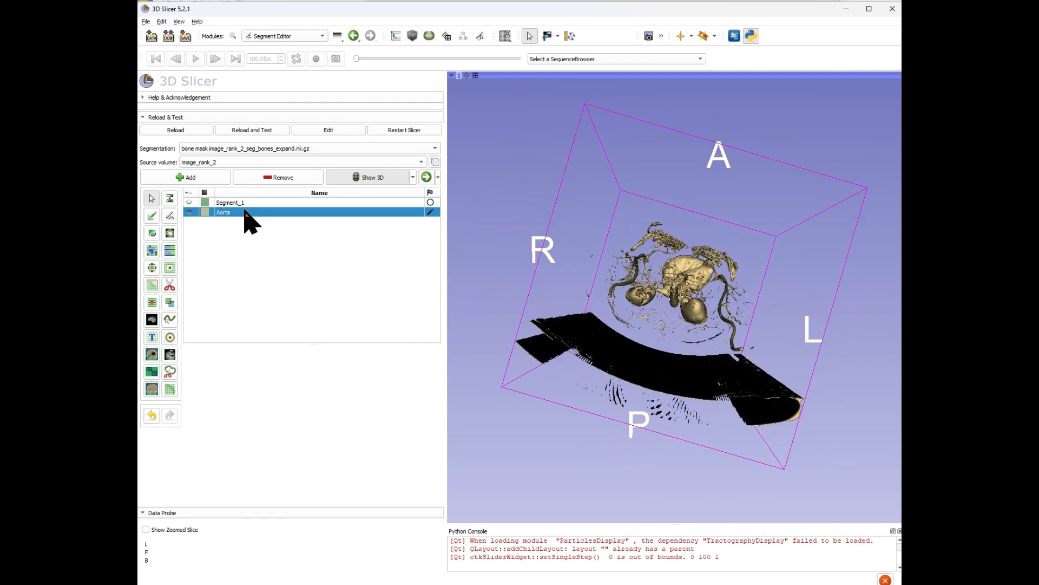
{"action": "left_click", "coordinate": [170, 285]}
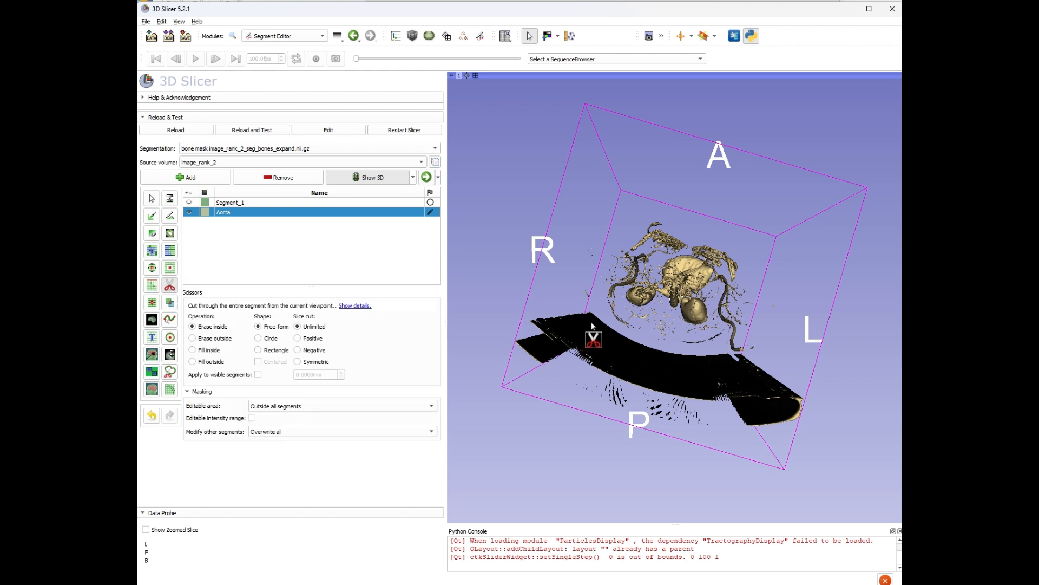
{"action": "mouse_move", "coordinate": [597, 306]}
{"action": "left_mouse_down"}
{"action": "mouse_move", "coordinate": [498, 336]}
{"action": "mouse_move", "coordinate": [661, 453]}
{"action": "mouse_move", "coordinate": [822, 420]}
{"action": "mouse_move", "coordinate": [768, 360]}
{"action": "mouse_move", "coordinate": [612, 324]}
{"action": "left_mouse_up"}
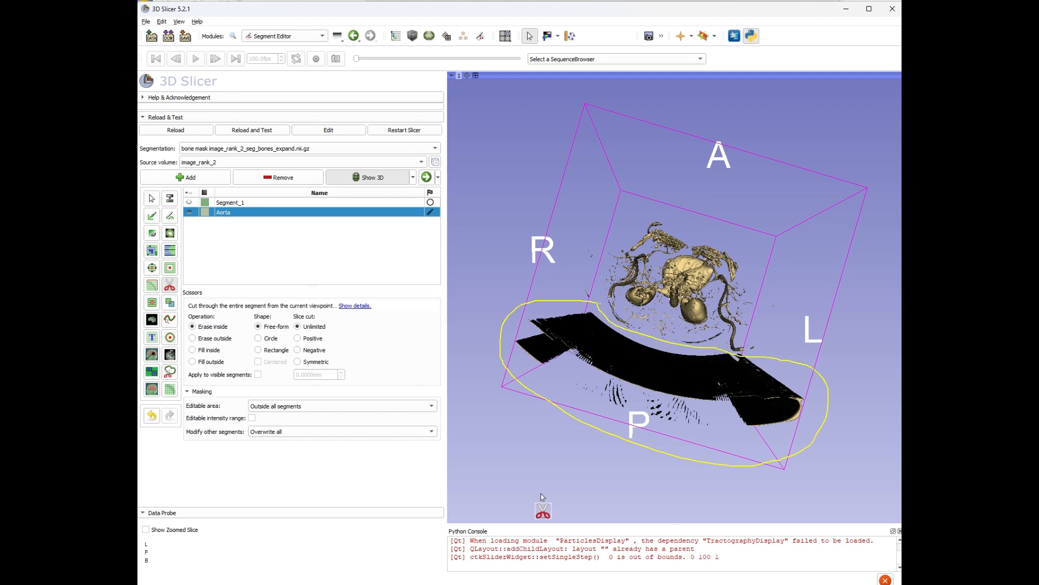
{"action": "left_click", "coordinate": [152, 198]}
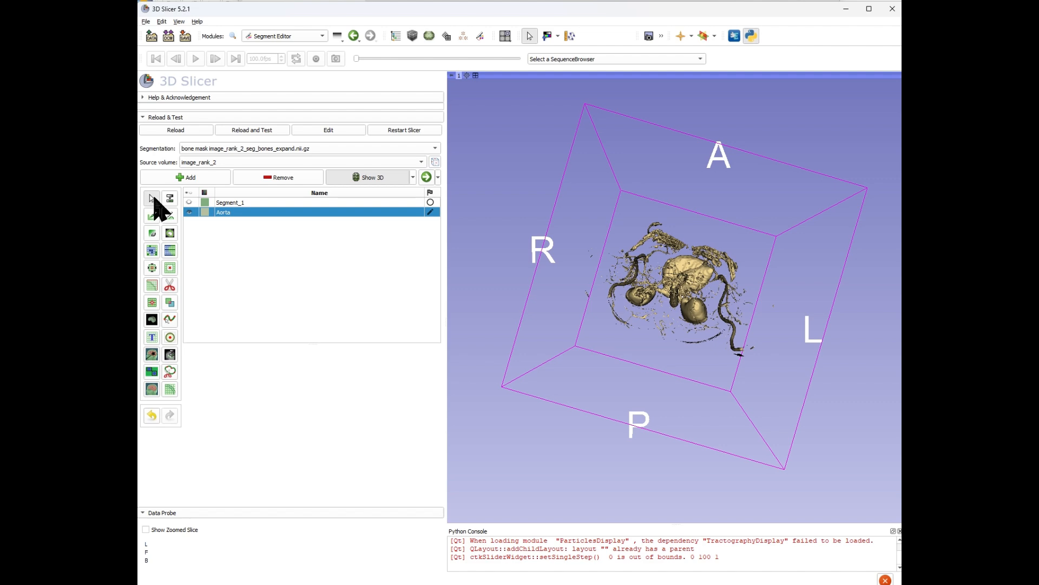
Cut away the lower leg region of the Aorta segment with another free-form Scissors cut.
{"action": "left_click_drag", "start_coordinate": [651, 163], "coordinate": [621, 402]}
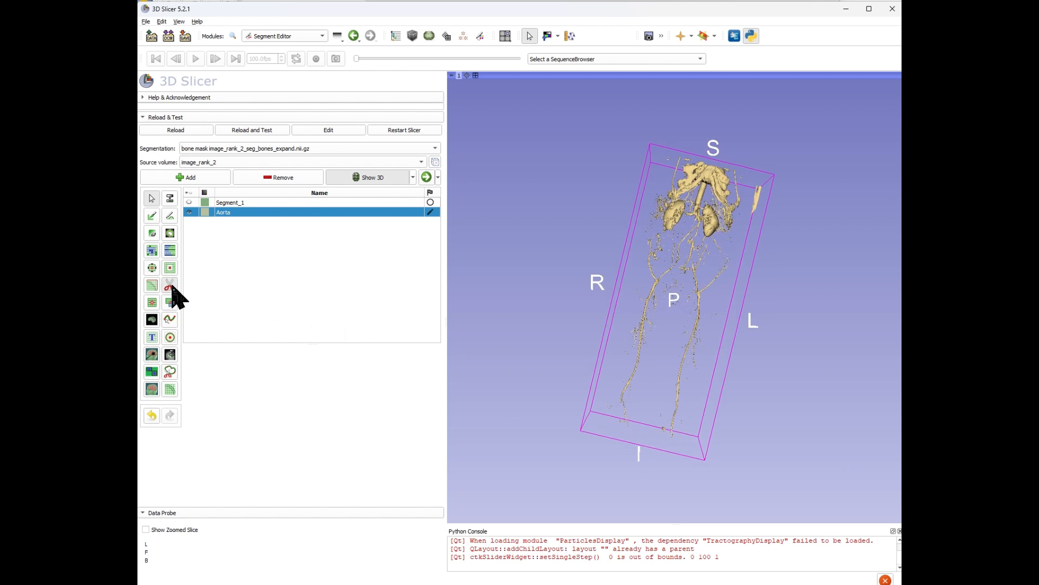
{"action": "left_click", "coordinate": [170, 285]}
{"action": "mouse_move", "coordinate": [624, 447]}
{"action": "left_mouse_down"}
{"action": "mouse_move", "coordinate": [732, 365]}
{"action": "mouse_move", "coordinate": [723, 319]}
{"action": "mouse_move", "coordinate": [649, 297]}
{"action": "mouse_move", "coordinate": [580, 426]}
{"action": "left_mouse_up"}
{"action": "left_click", "coordinate": [152, 198]}
{"action": "scroll", "coordinate": [709, 241], "scroll_direction": "up", "scroll_amount": 5}
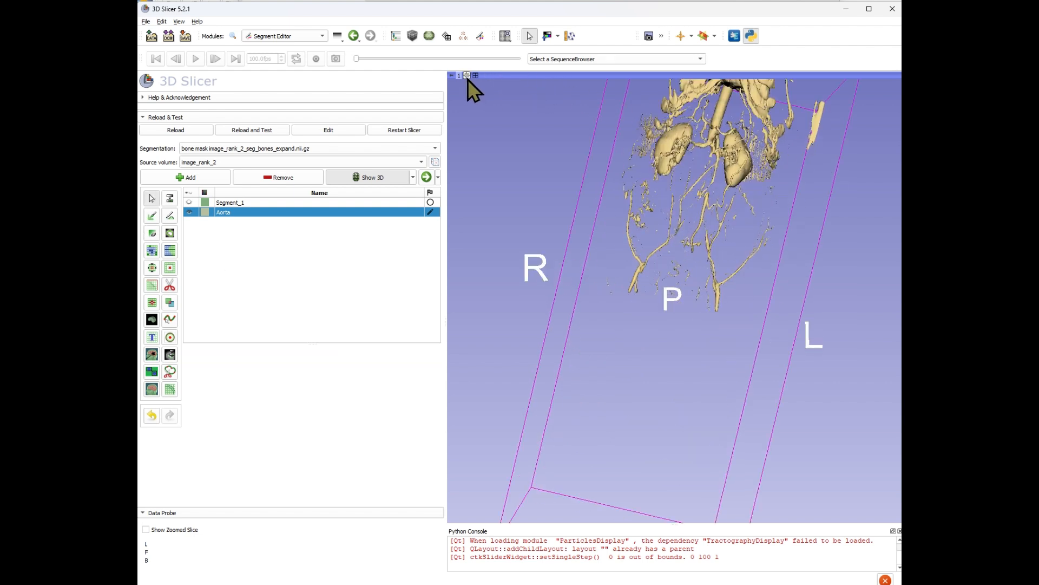
Erase a region near the top of the Aorta segment with a small Scissors cut in 3D.
{"action": "scroll", "coordinate": [466, 77], "scroll_direction": "down", "scroll_amount": 5}
{"action": "left_click_drag", "start_coordinate": [693, 250], "coordinate": [661, 297]}
{"action": "scroll", "coordinate": [692, 283], "scroll_direction": "up", "scroll_amount": 5}
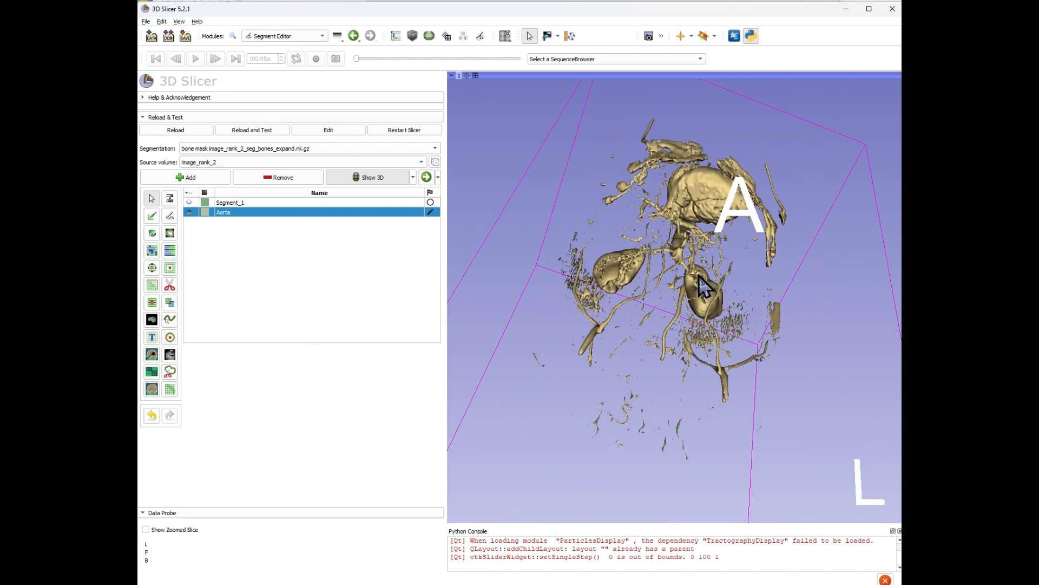
{"action": "scroll", "coordinate": [702, 285], "scroll_direction": "up", "scroll_amount": 5}
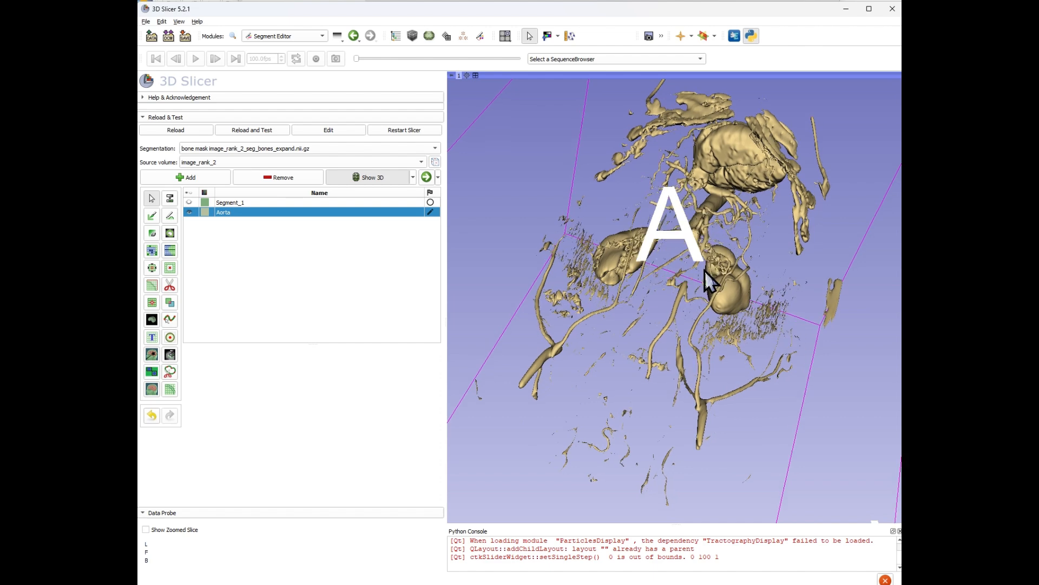
{"action": "scroll", "coordinate": [705, 282], "scroll_direction": "up", "scroll_amount": 2}
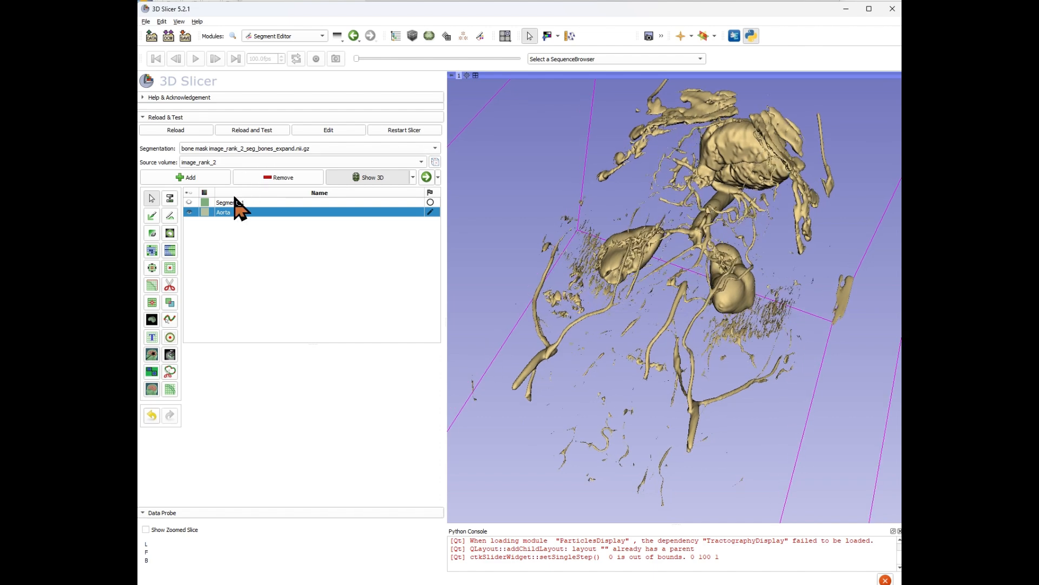
{"action": "left_click", "coordinate": [170, 286]}
{"action": "mouse_move", "coordinate": [615, 99]}
{"action": "left_mouse_down"}
{"action": "mouse_move", "coordinate": [582, 178]}
{"action": "mouse_move", "coordinate": [711, 118]}
{"action": "mouse_move", "coordinate": [772, 169]}
{"action": "mouse_move", "coordinate": [822, 316]}
{"action": "mouse_move", "coordinate": [871, 226]}
{"action": "mouse_move", "coordinate": [768, 84]}
{"action": "mouse_move", "coordinate": [667, 83]}
{"action": "mouse_move", "coordinate": [618, 106]}
{"action": "left_mouse_up"}
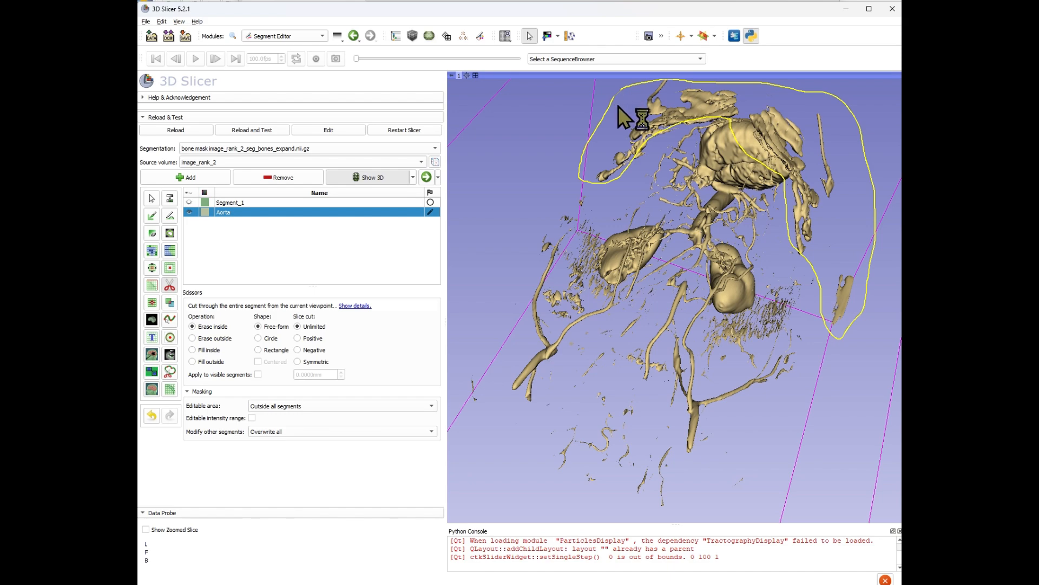
{"action": "left_click", "coordinate": [152, 199]}
{"action": "left_click_drag", "start_coordinate": [615, 400], "coordinate": [596, 347]}
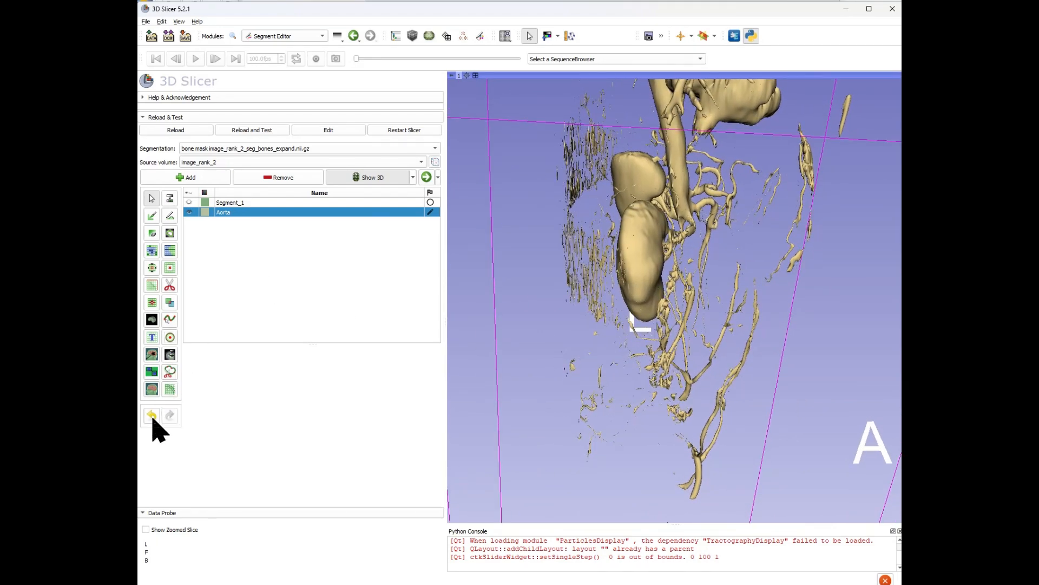
Erase a band of scattered fragments from the Aorta segment with free-form Scissors cuts.
{"action": "left_click", "coordinate": [169, 285]}
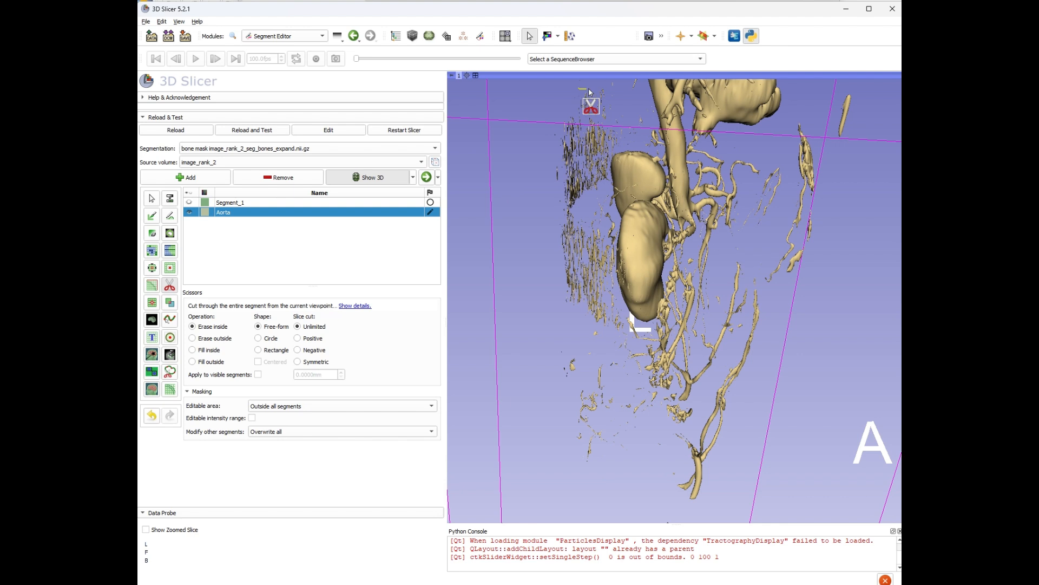
{"action": "left_click_drag", "start_coordinate": [590, 92], "coordinate": [616, 143]}
{"action": "mouse_move", "coordinate": [605, 179]}
{"action": "left_mouse_down"}
{"action": "mouse_move", "coordinate": [609, 449]}
{"action": "mouse_move", "coordinate": [510, 258]}
{"action": "mouse_move", "coordinate": [517, 140]}
{"action": "left_mouse_up"}
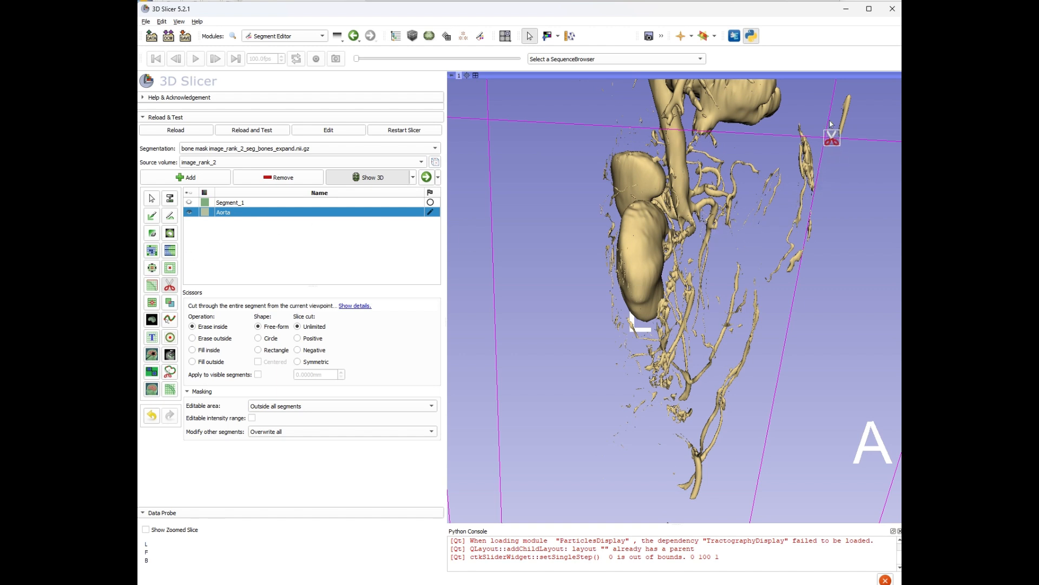
Cut away the thin vessel fragments on the opposite side with another free-form Scissors cut.
{"action": "mouse_move", "coordinate": [831, 124]}
{"action": "left_mouse_down"}
{"action": "mouse_move", "coordinate": [798, 135]}
{"action": "mouse_move", "coordinate": [801, 185]}
{"action": "left_mouse_up"}
{"action": "mouse_move", "coordinate": [791, 244]}
{"action": "left_mouse_down"}
{"action": "mouse_move", "coordinate": [782, 316]}
{"action": "mouse_move", "coordinate": [865, 201]}
{"action": "mouse_move", "coordinate": [851, 97]}
{"action": "mouse_move", "coordinate": [826, 122]}
{"action": "left_mouse_up"}
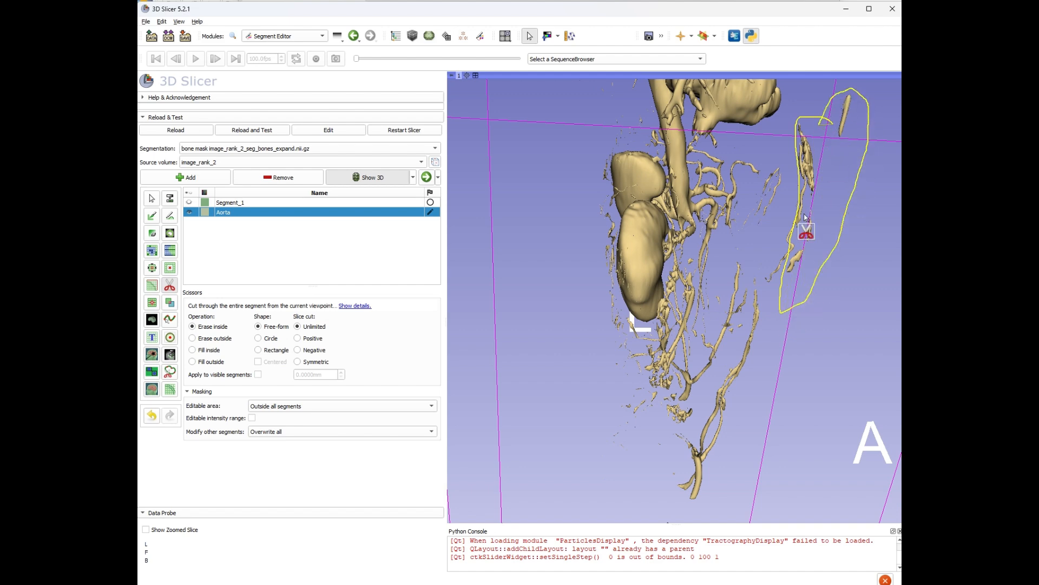
{"action": "left_click", "coordinate": [152, 198]}
{"action": "left_click_drag", "start_coordinate": [460, 254], "coordinate": [671, 279]}
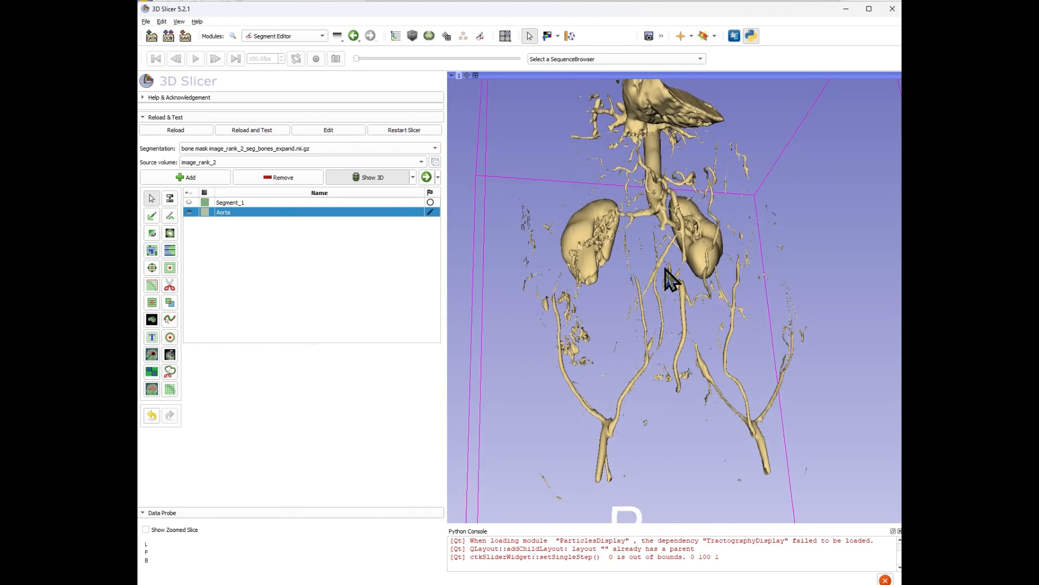
Remove small islands under 100 voxels from the Aorta segment with the Islands tool.
{"action": "left_click", "coordinate": [153, 303]}
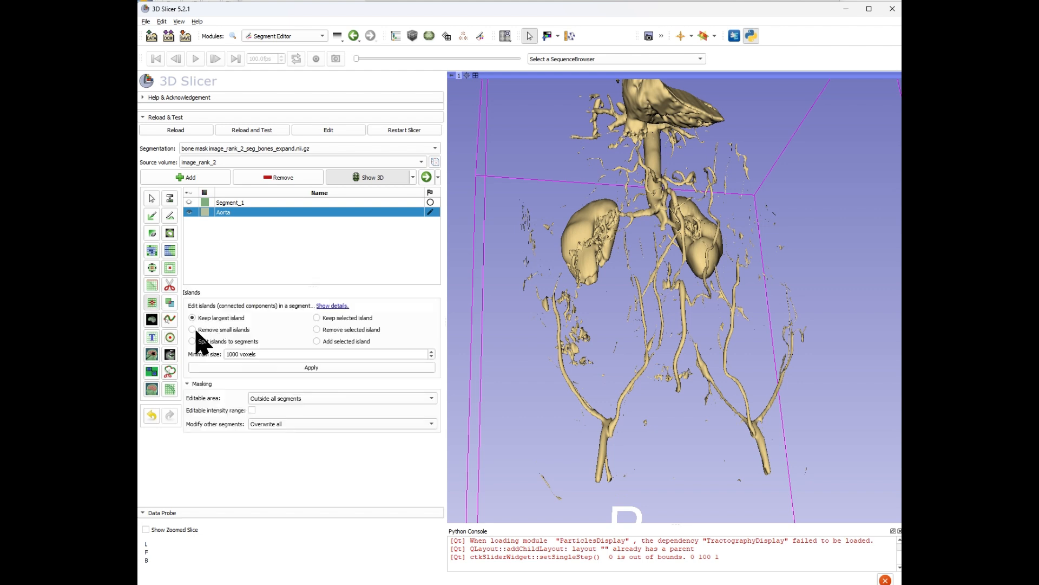
{"action": "left_click", "coordinate": [237, 353]}
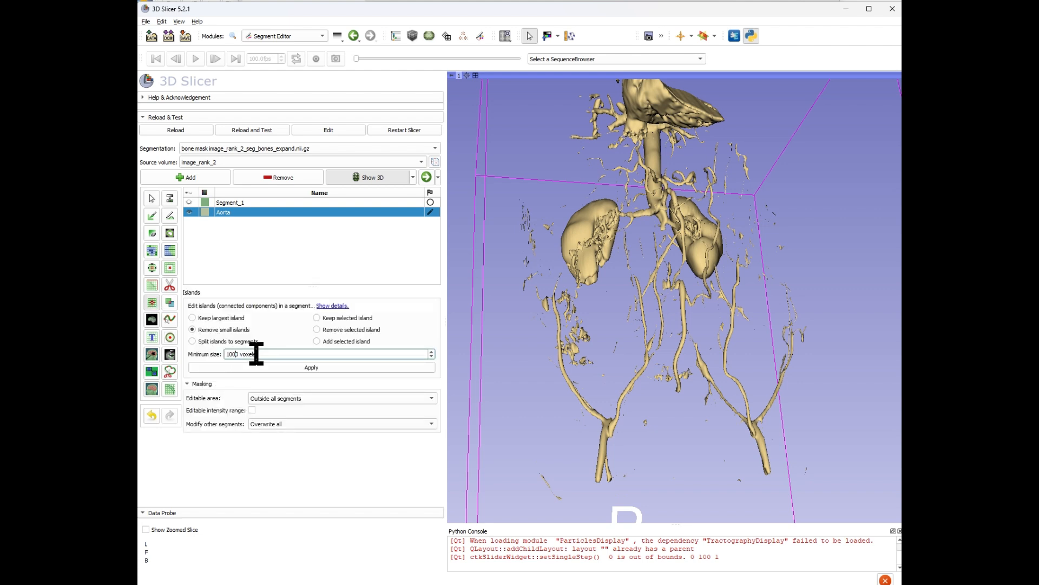
{"action": "left_click", "coordinate": [267, 369]}
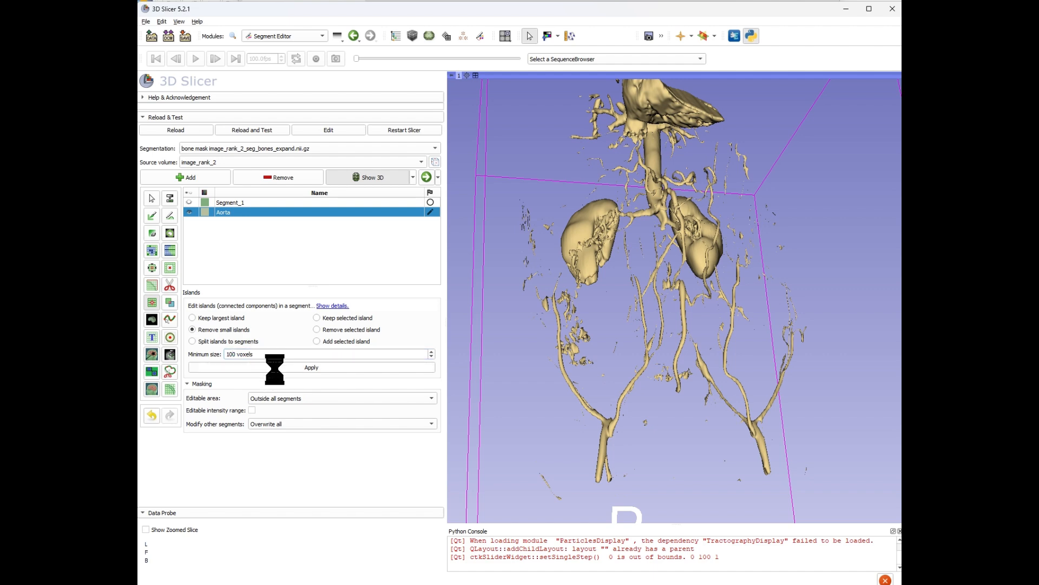
Cut away the heart and upper structures from the Aorta segment with a Scissors cut in 3D.
{"action": "left_click_drag", "start_coordinate": [742, 390], "coordinate": [828, 378]}
{"action": "left_click_drag", "start_coordinate": [639, 173], "coordinate": [545, 286]}
{"action": "left_click_drag", "start_coordinate": [582, 383], "coordinate": [625, 463]}
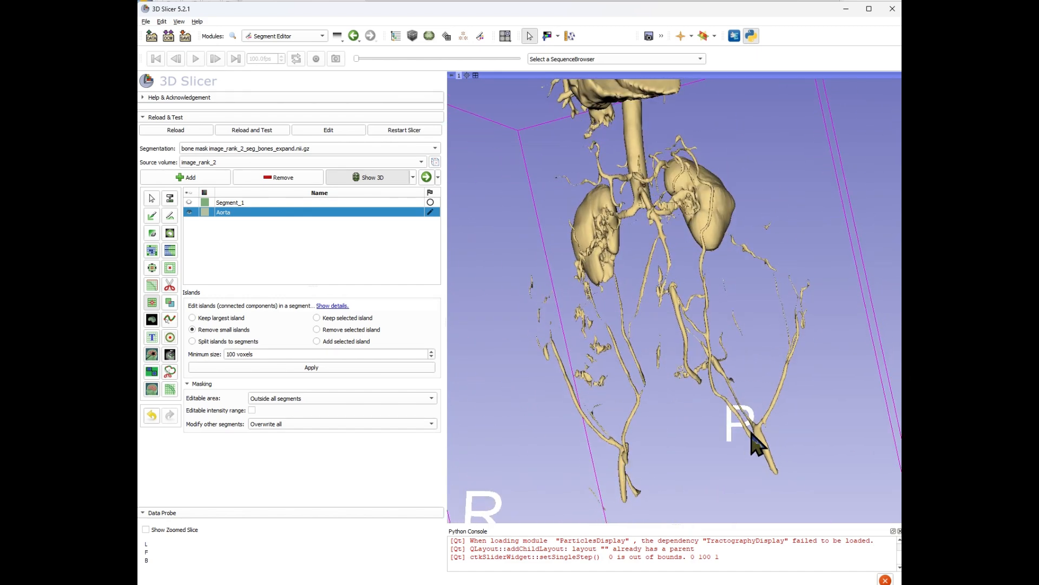
{"action": "left_click_drag", "start_coordinate": [755, 442], "coordinate": [720, 379]}
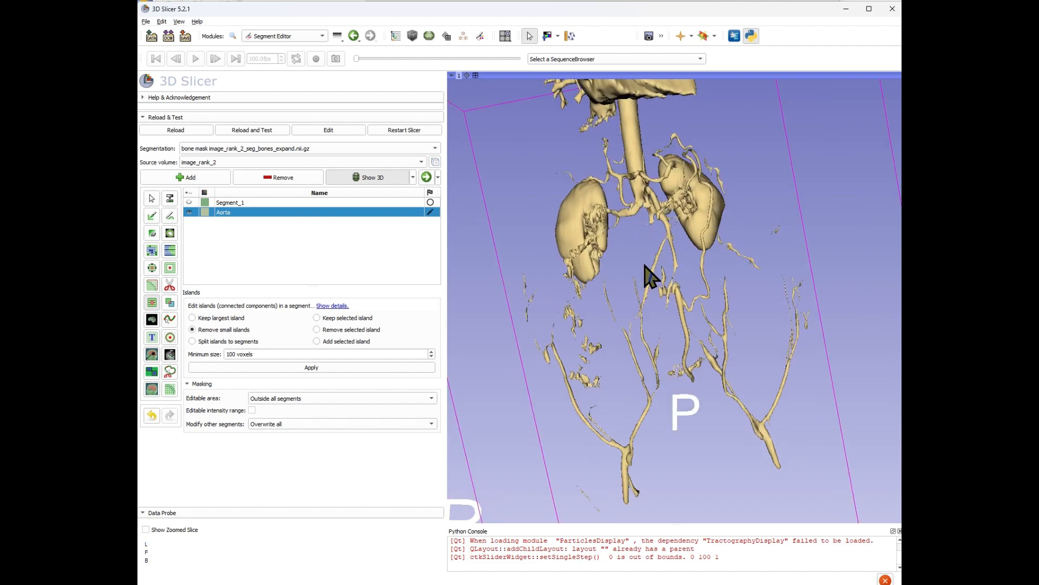
{"action": "left_click_drag", "start_coordinate": [726, 339], "coordinate": [623, 300]}
{"action": "left_click", "coordinate": [170, 285]}
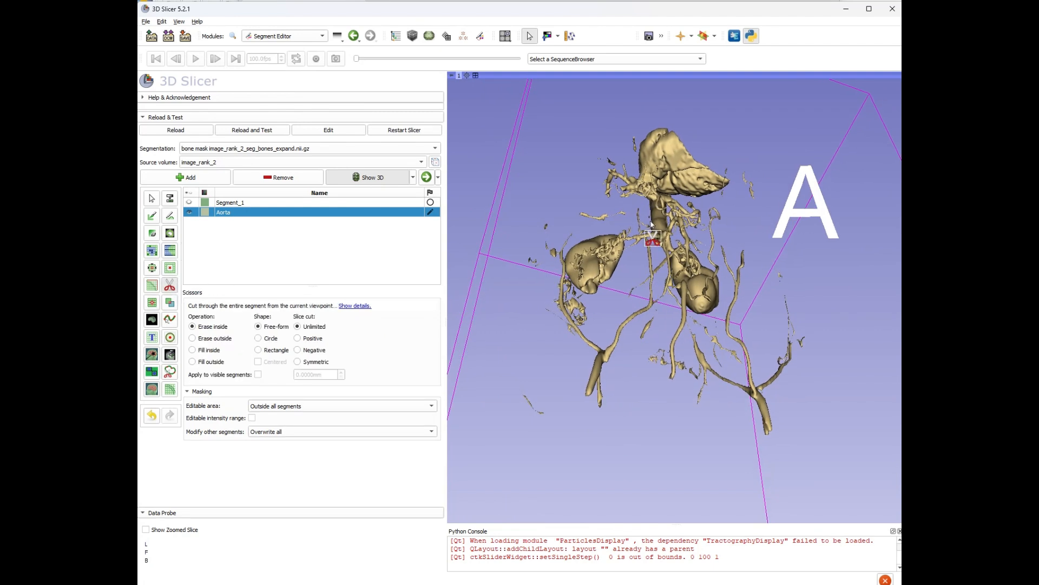
{"action": "mouse_move", "coordinate": [739, 170]}
{"action": "left_mouse_down"}
{"action": "mouse_move", "coordinate": [714, 199]}
{"action": "mouse_move", "coordinate": [657, 188]}
{"action": "mouse_move", "coordinate": [619, 136]}
{"action": "mouse_move", "coordinate": [743, 138]}
{"action": "mouse_move", "coordinate": [737, 163]}
{"action": "mouse_move", "coordinate": [774, 211]}
{"action": "mouse_move", "coordinate": [787, 183]}
{"action": "left_mouse_up"}
{"action": "mouse_move", "coordinate": [551, 206]}
{"action": "left_mouse_down"}
{"action": "mouse_move", "coordinate": [535, 437]}
{"action": "mouse_move", "coordinate": [501, 219]}
{"action": "mouse_move", "coordinate": [546, 208]}
{"action": "left_mouse_up"}
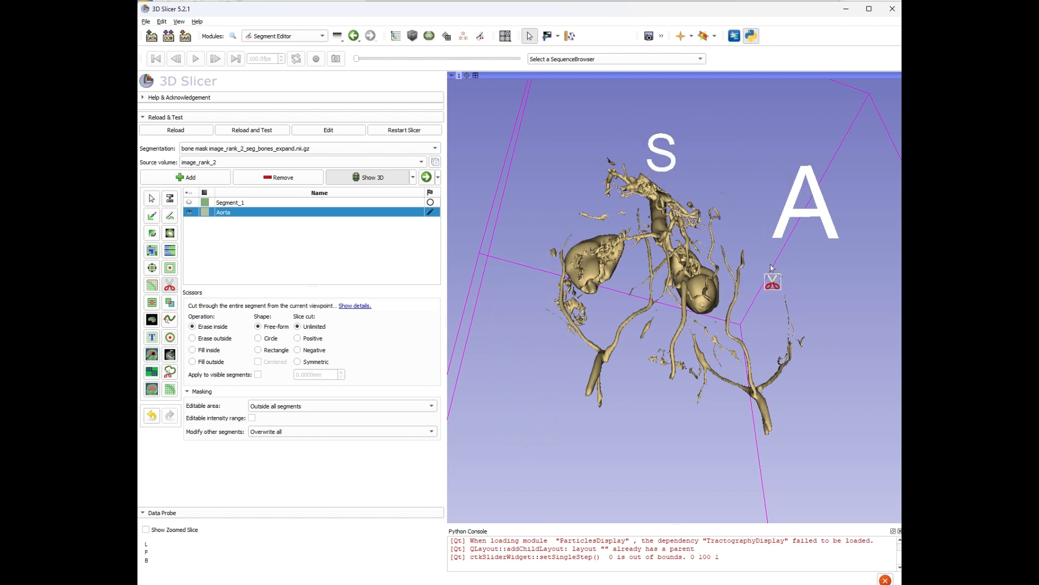
{"action": "mouse_move", "coordinate": [783, 253]}
{"action": "left_mouse_down"}
{"action": "mouse_move", "coordinate": [801, 349]}
{"action": "mouse_move", "coordinate": [848, 300]}
{"action": "left_mouse_up"}
{"action": "left_click", "coordinate": [152, 198]}
{"action": "mouse_move", "coordinate": [733, 183]}
{"action": "left_mouse_down"}
{"action": "mouse_move", "coordinate": [725, 295]}
{"action": "mouse_move", "coordinate": [717, 273]}
{"action": "left_mouse_up"}
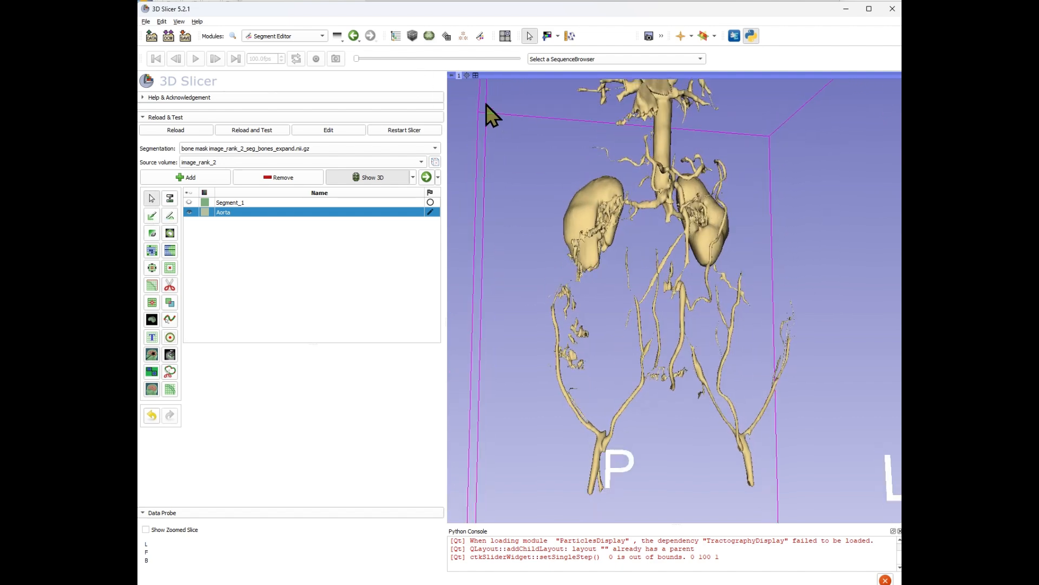
Return to the four-view layout, maximize the axial slice view and scroll through slices.
{"action": "left_click", "coordinate": [476, 76]}
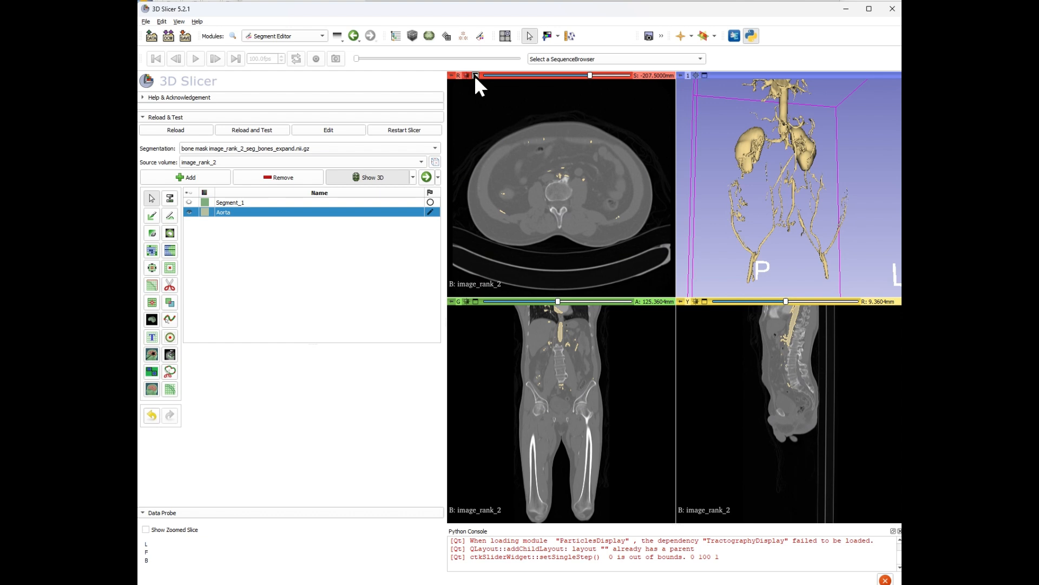
{"action": "left_click", "coordinate": [476, 75]}
{"action": "right_click_drag", "start_coordinate": [686, 261], "coordinate": [695, 360]}
{"action": "scroll", "coordinate": [695, 360], "scroll_direction": "up", "scroll_amount": 1}
{"action": "scroll", "coordinate": [695, 359], "scroll_direction": "up", "scroll_amount": 8}
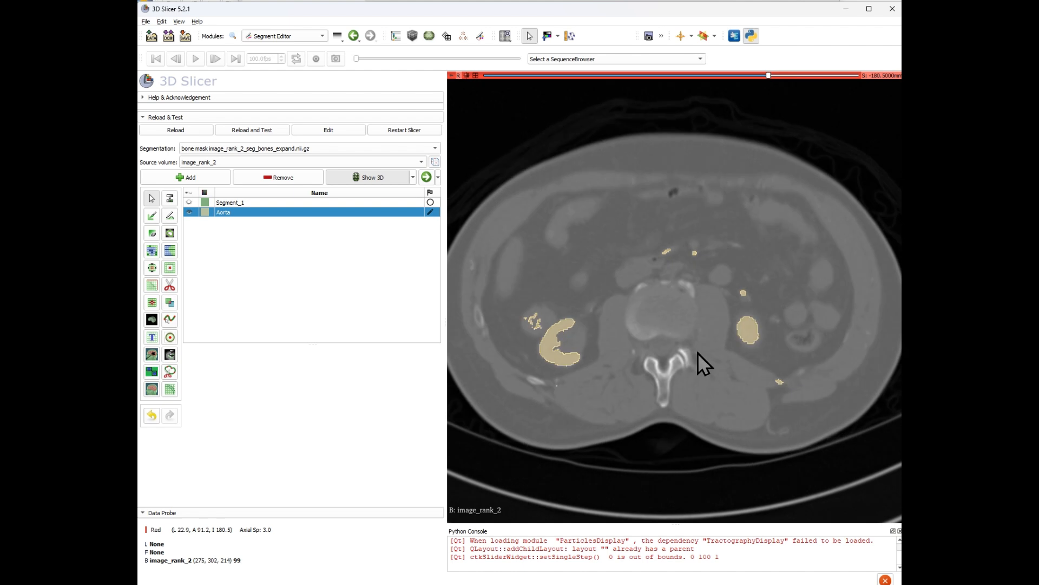
Adjust the axial view's window/level by selecting a soft-tissue region.
{"action": "left_click", "coordinate": [557, 36]}
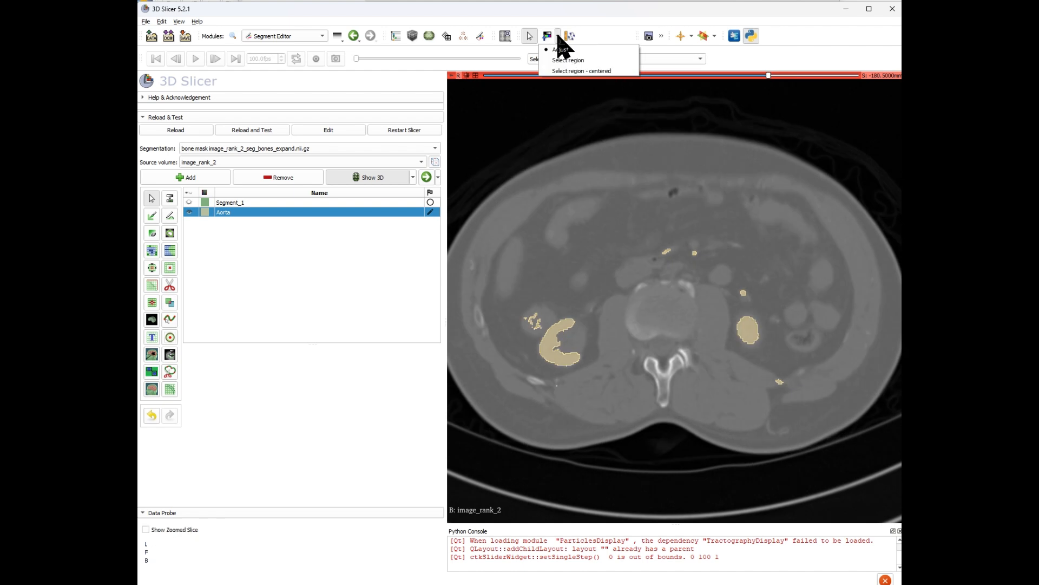
{"action": "left_click", "coordinate": [568, 60]}
{"action": "left_click_drag", "start_coordinate": [651, 176], "coordinate": [584, 194]}
{"action": "left_click", "coordinate": [558, 37]}
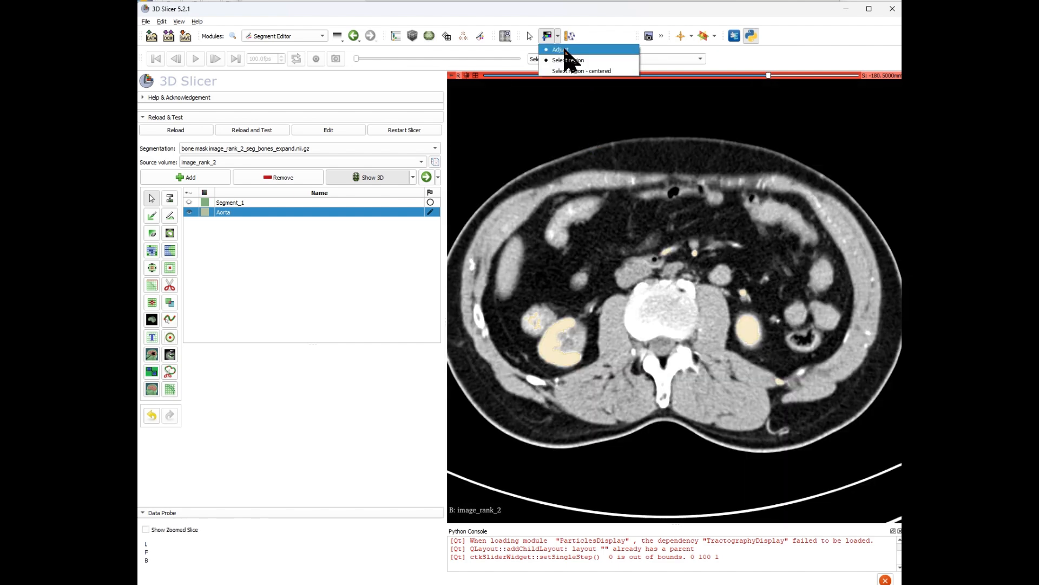
{"action": "left_click", "coordinate": [564, 49]}
{"action": "left_click_drag", "start_coordinate": [661, 186], "coordinate": [671, 192]}
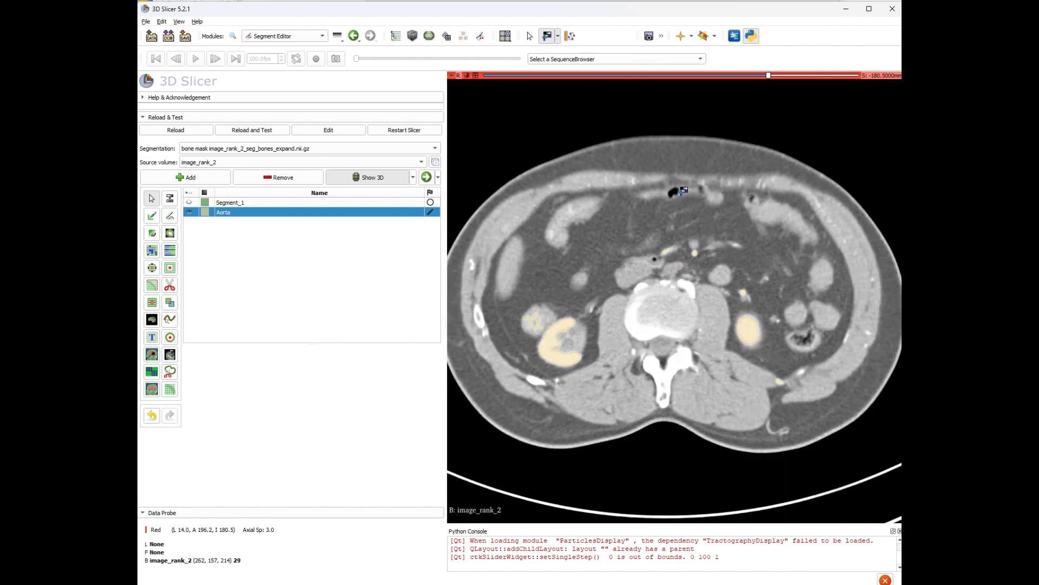
{"action": "left_click", "coordinate": [558, 37]}
{"action": "left_click", "coordinate": [569, 63]}
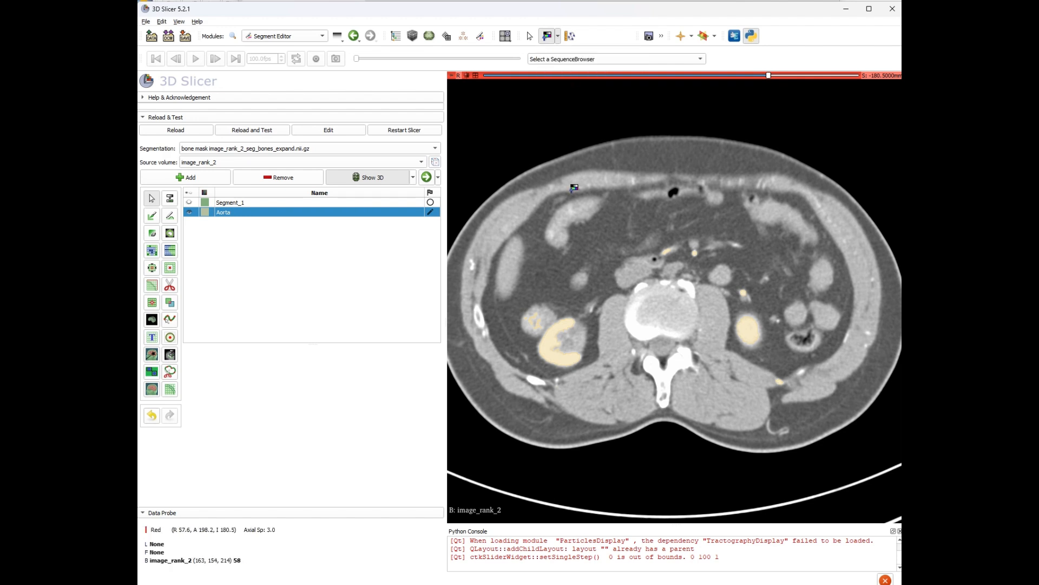
{"action": "left_click_drag", "start_coordinate": [607, 238], "coordinate": [607, 242]}
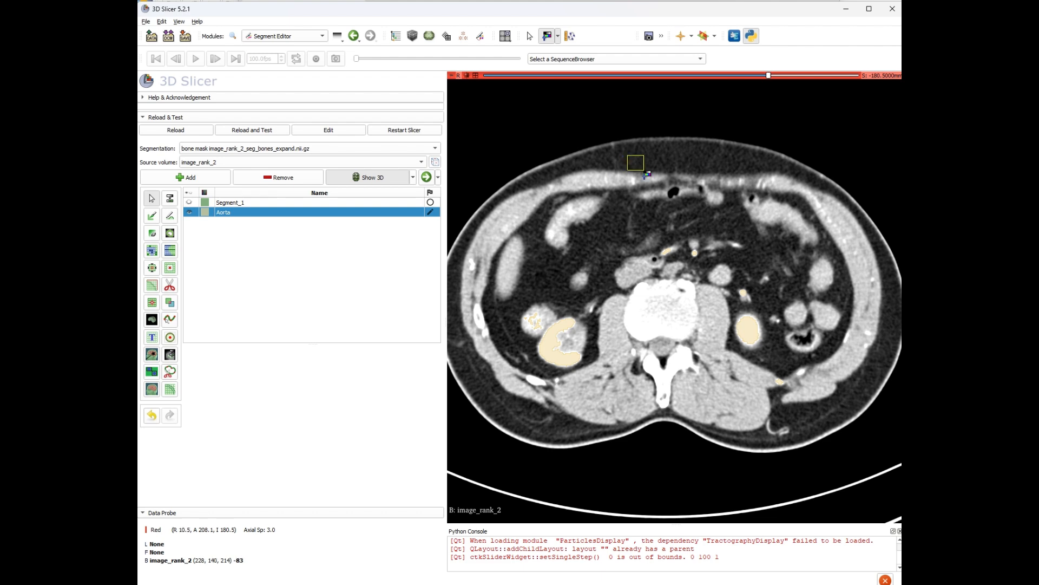
{"action": "left_click_drag", "start_coordinate": [647, 174], "coordinate": [649, 176]}
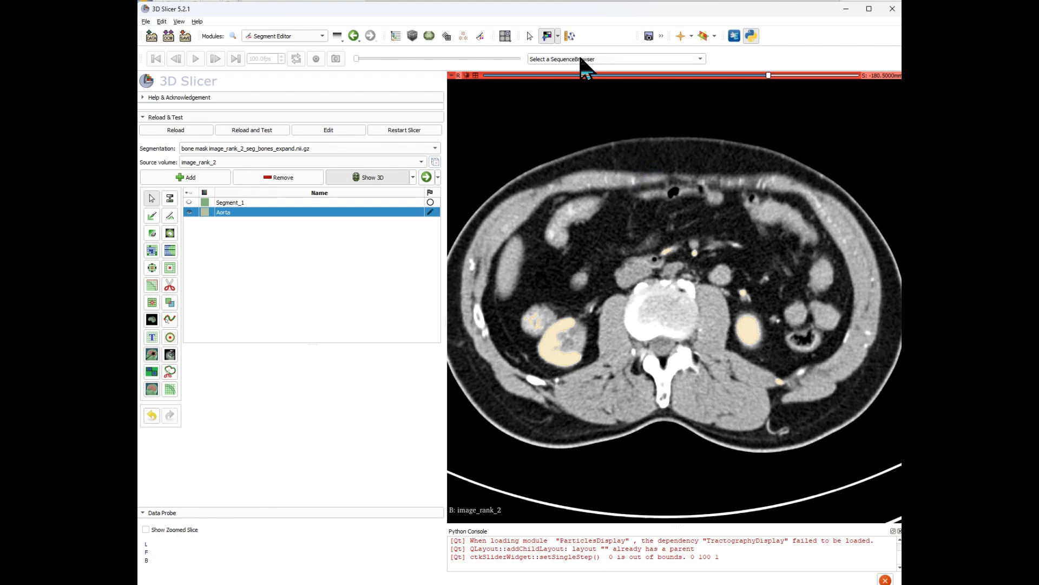
{"action": "left_click", "coordinate": [559, 36]}
{"action": "left_click", "coordinate": [564, 50]}
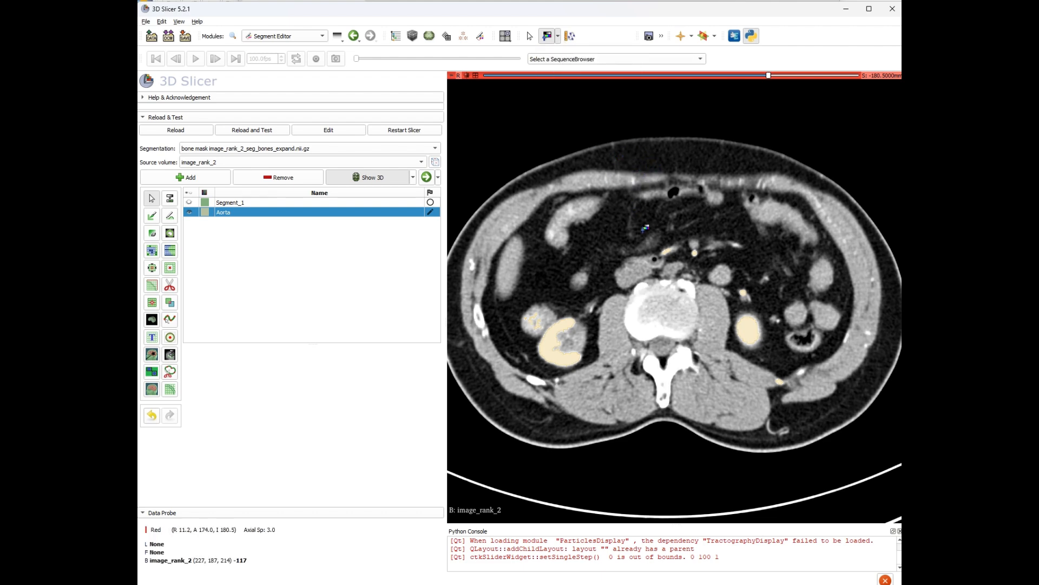
{"action": "left_click_drag", "start_coordinate": [645, 228], "coordinate": [653, 228]}
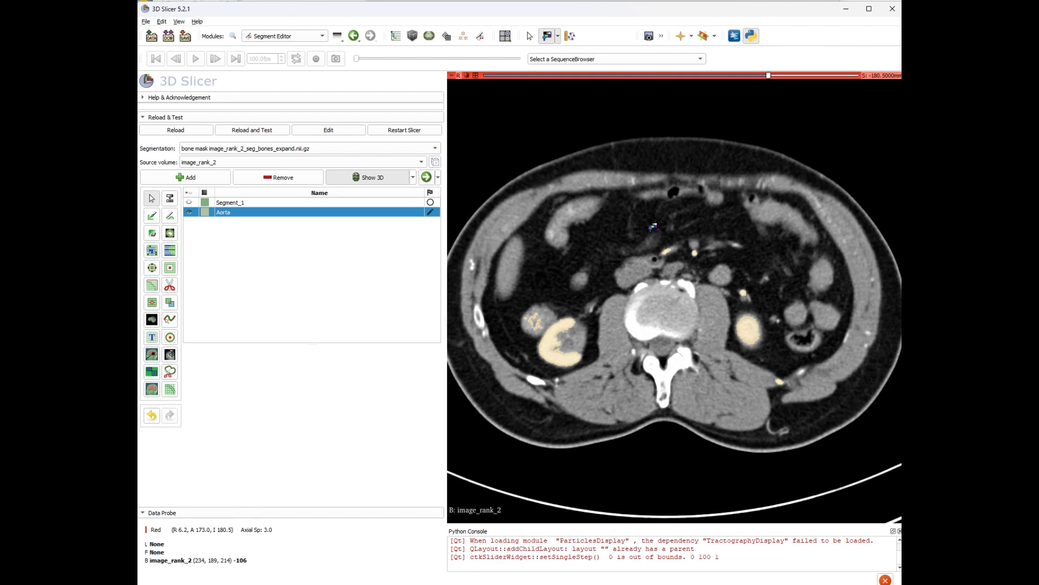
Hide the Aorta segment and scroll through the axial slices.
{"action": "left_click", "coordinate": [188, 213]}
{"action": "scroll", "coordinate": [748, 346], "scroll_direction": "up", "scroll_amount": 20}
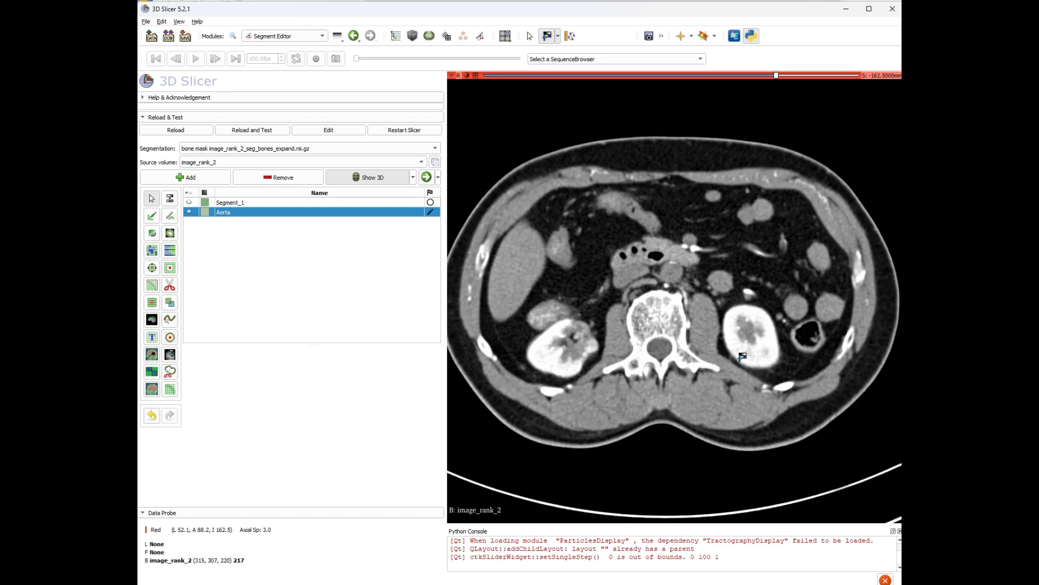
{"action": "scroll", "coordinate": [749, 344], "scroll_direction": "down", "scroll_amount": 10}
{"action": "scroll", "coordinate": [749, 343], "scroll_direction": "up", "scroll_amount": 4}
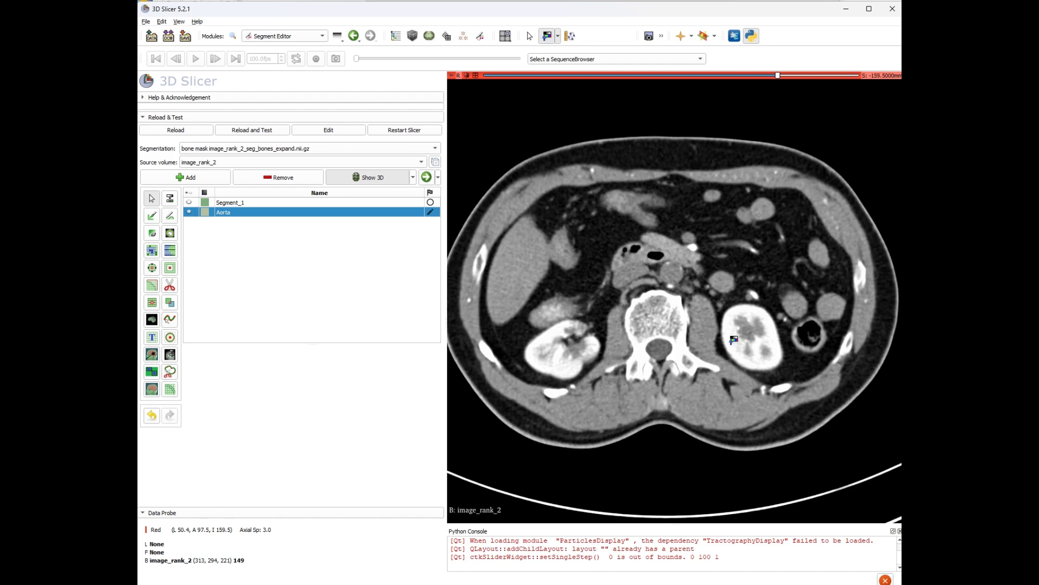
{"action": "scroll", "coordinate": [683, 297], "scroll_direction": "down", "scroll_amount": 11}
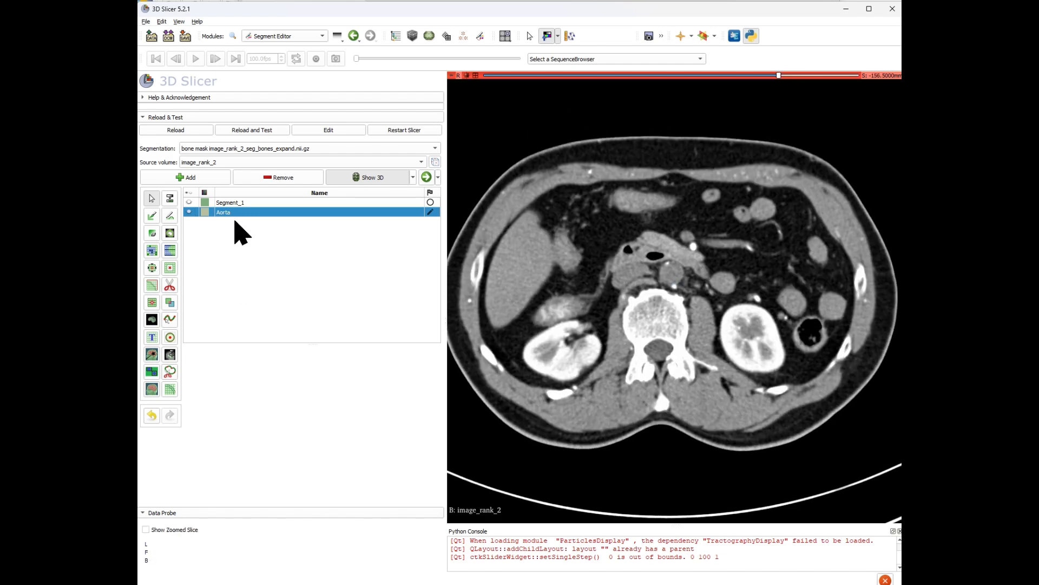
Add a new segment named Clot.
{"action": "left_click", "coordinate": [220, 178]}
{"action": "double_click", "coordinate": [242, 222]}
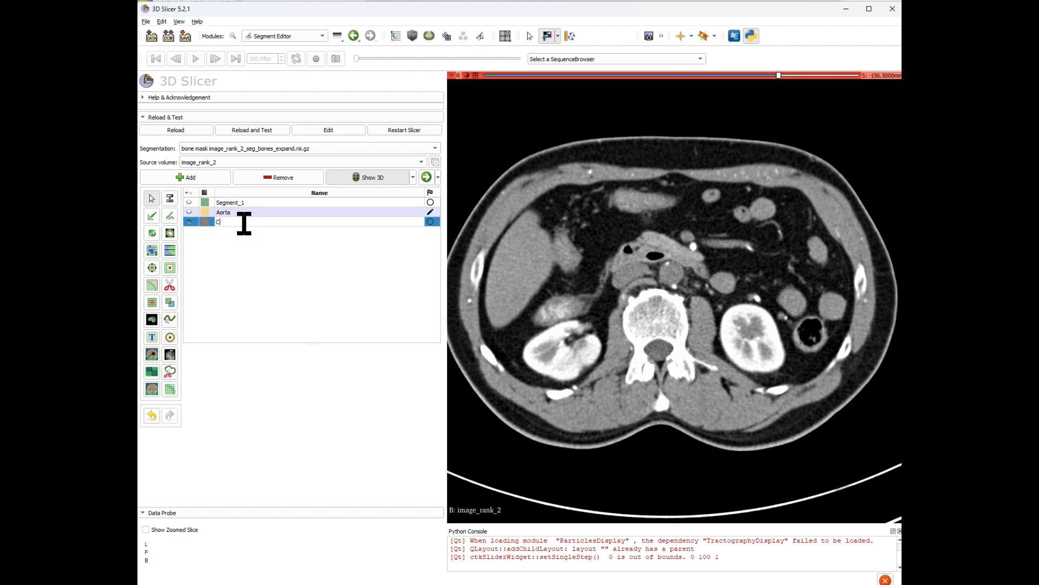
{"action": "type", "text": "Clot"}
{"action": "key", "text": "Return"}
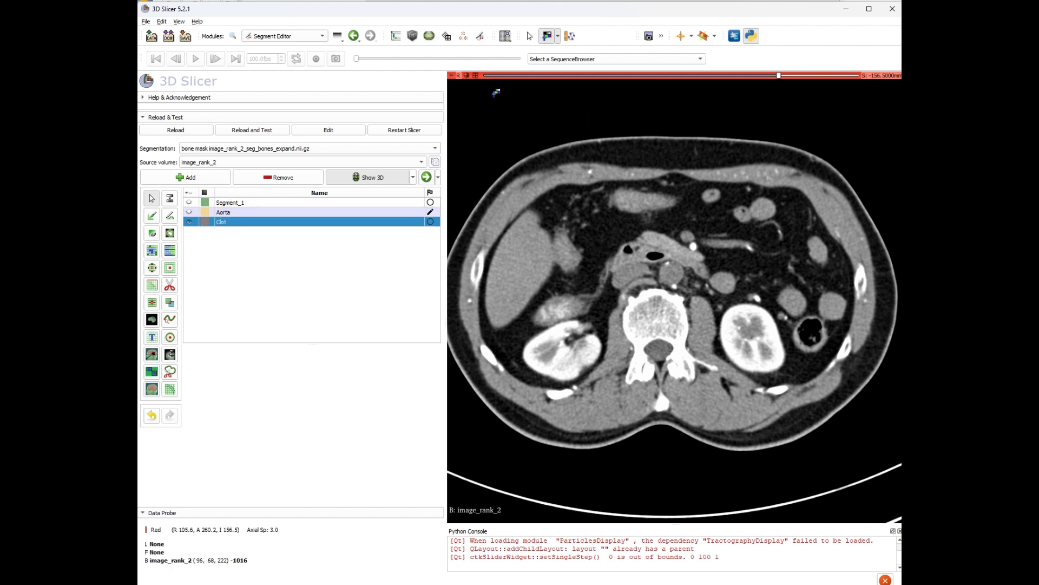
Return to the four-view layout, maximize the sagittal view and pan to the pelvis.
{"action": "left_click", "coordinate": [476, 75]}
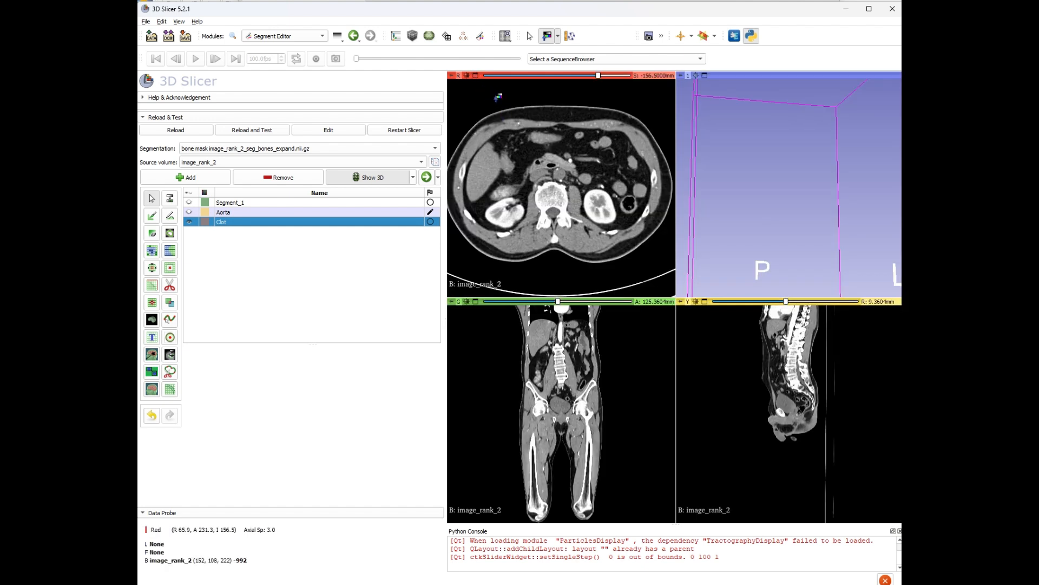
{"action": "left_click", "coordinate": [705, 302]}
{"action": "left_click", "coordinate": [467, 76]}
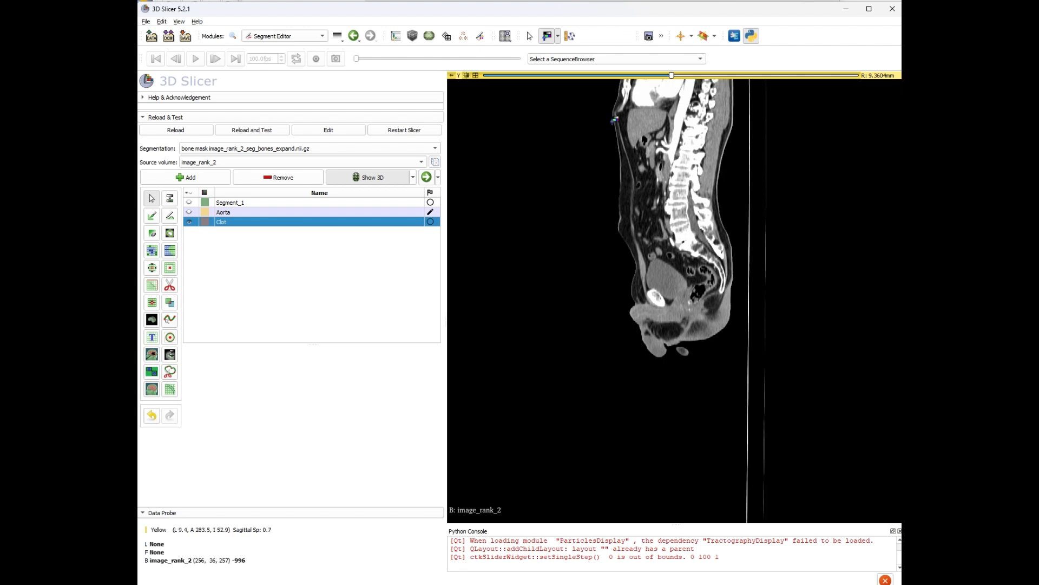
{"action": "right_click_drag", "start_coordinate": [649, 119], "coordinate": [671, 264]}
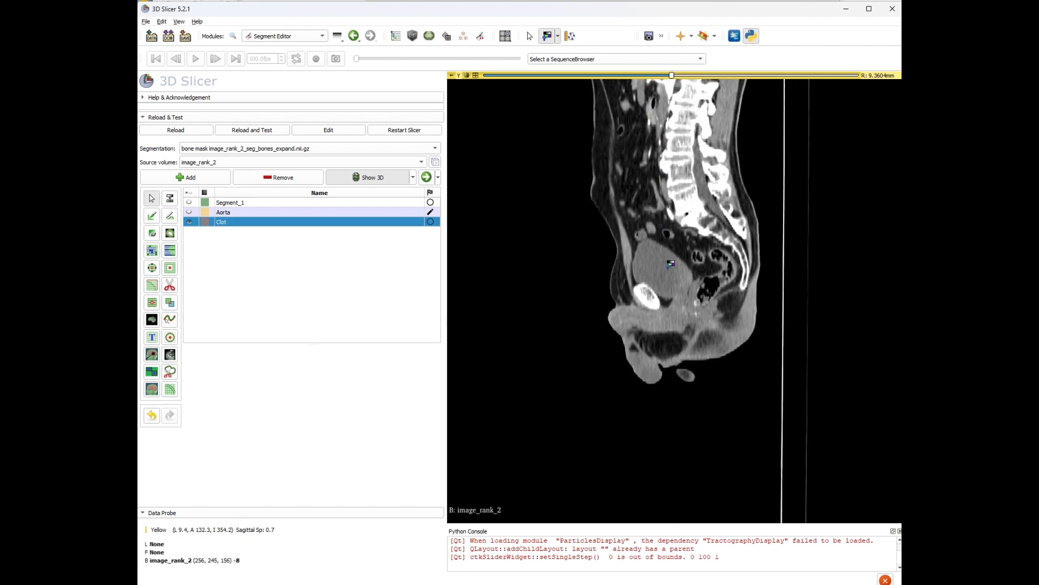
Activate the Paint tool for the Clot segment and enable masking by editable intensity range.
{"action": "middle_click_drag", "start_coordinate": [675, 138], "coordinate": [672, 281]}
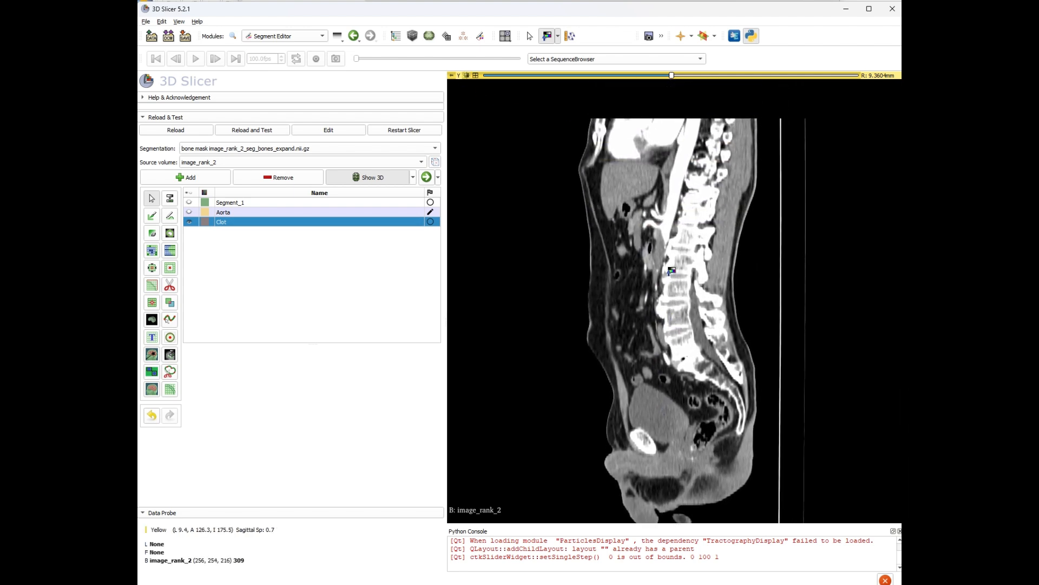
{"action": "right_click_drag", "start_coordinate": [672, 273], "coordinate": [669, 367]}
{"action": "scroll", "coordinate": [670, 367], "scroll_direction": "up", "scroll_amount": 3}
{"action": "scroll", "coordinate": [669, 368], "scroll_direction": "down", "scroll_amount": 8}
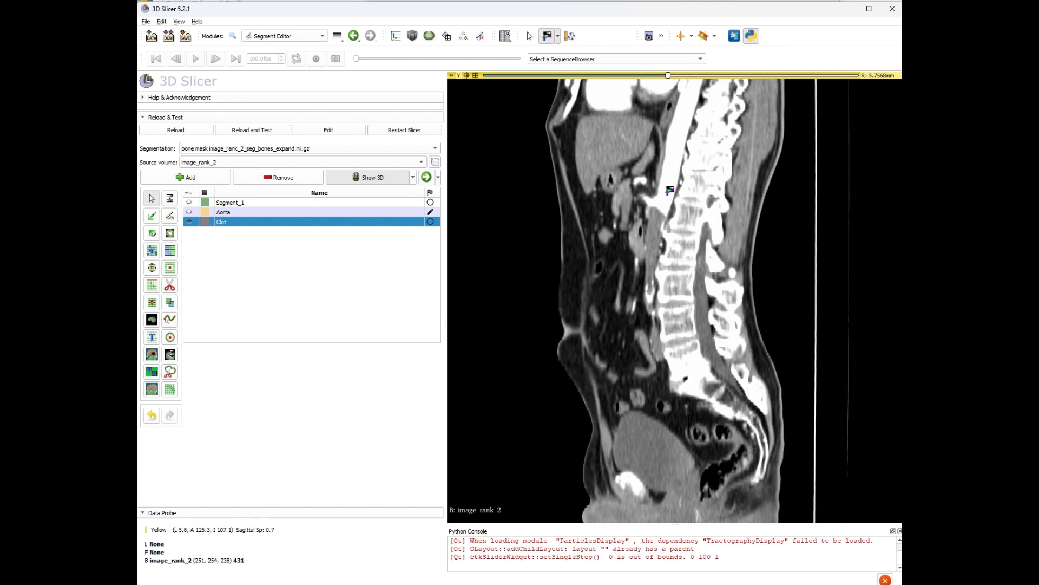
{"action": "left_click_drag", "start_coordinate": [673, 193], "coordinate": [685, 184]}
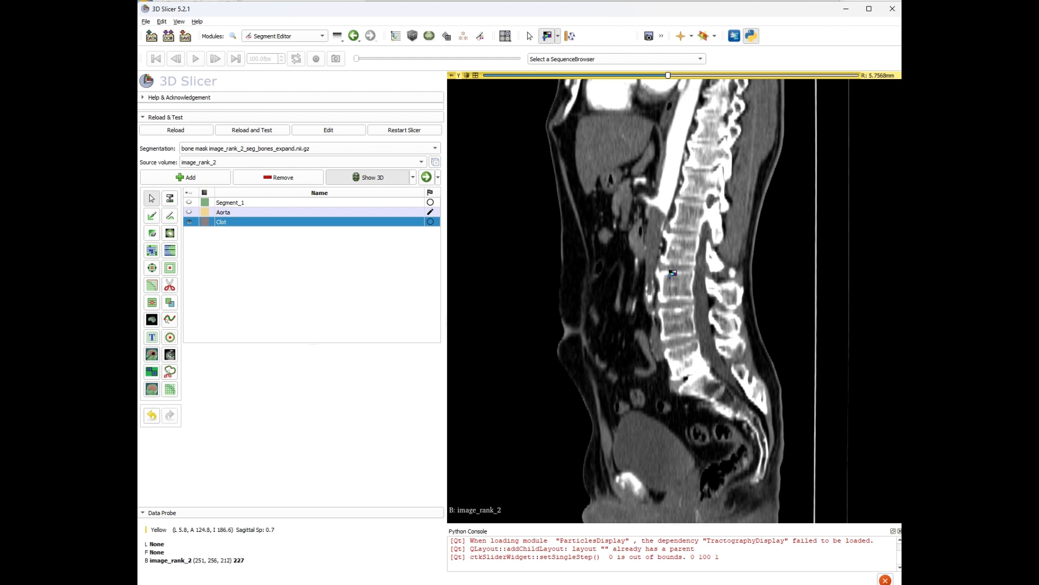
{"action": "scroll", "coordinate": [673, 273], "scroll_direction": "down", "scroll_amount": 2}
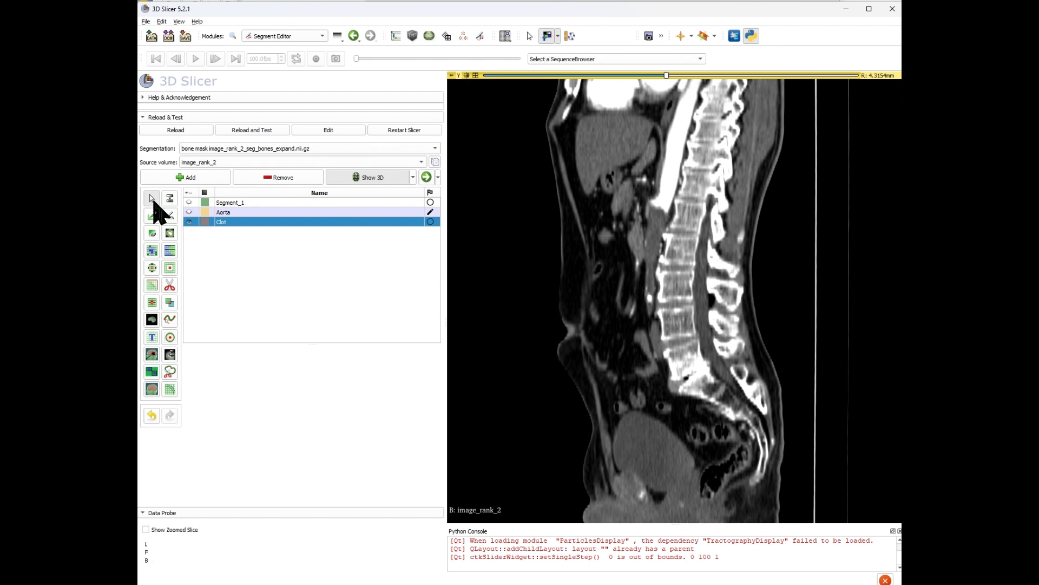
{"action": "left_click", "coordinate": [152, 217]}
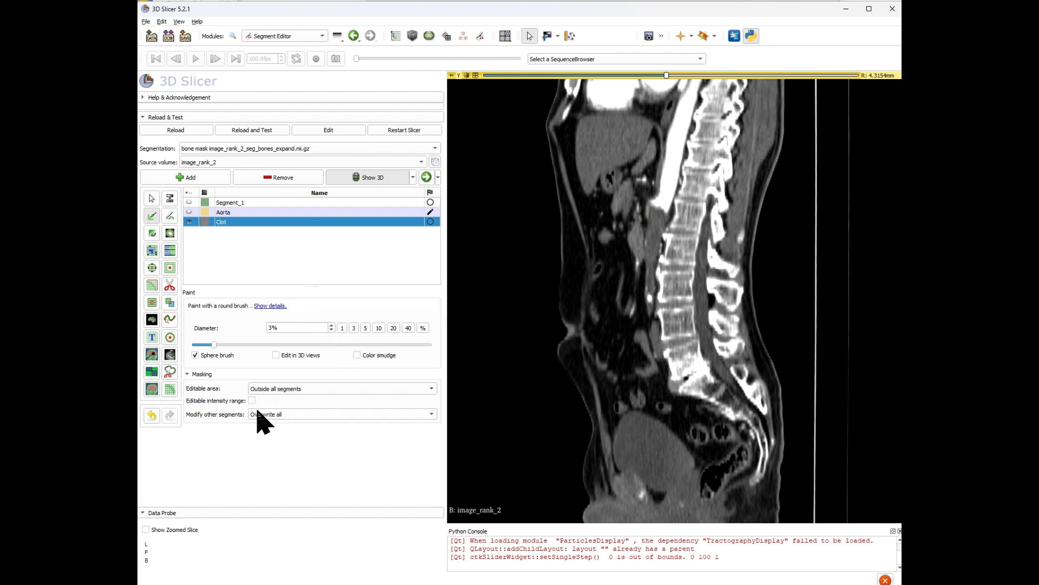
{"action": "scroll", "coordinate": [582, 357], "scroll_direction": "up", "scroll_amount": 3}
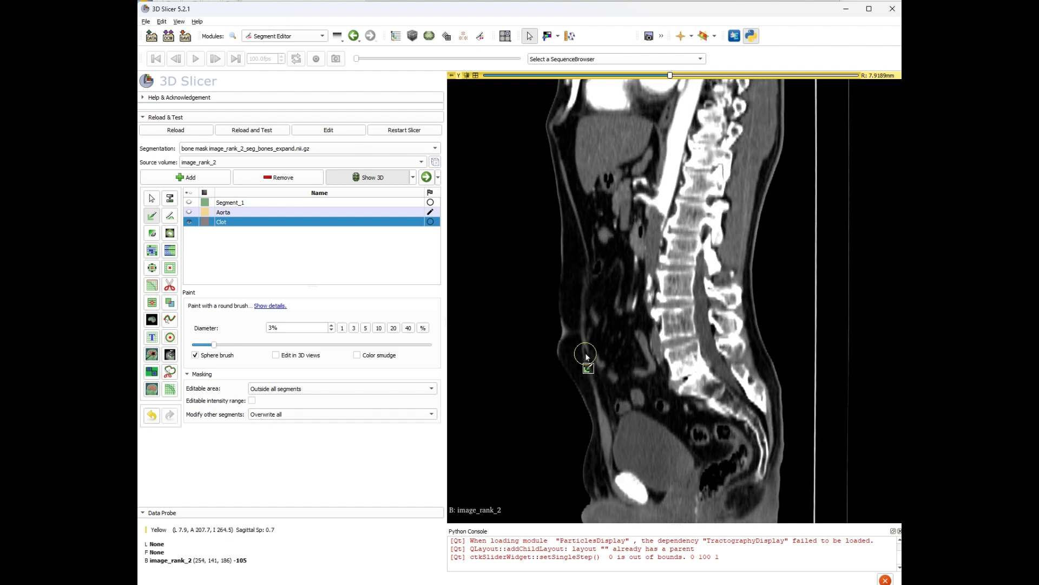
{"action": "left_click", "coordinate": [252, 400]}
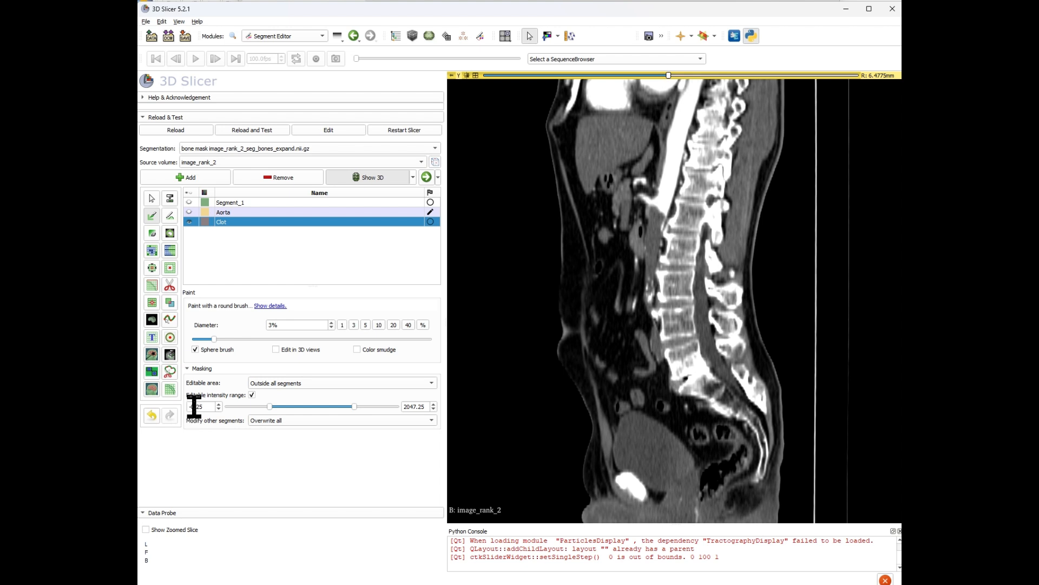
Set the editable intensity range to 10.00 through 100.25.
{"action": "left_click_drag", "start_coordinate": [205, 406], "coordinate": [181, 411]}
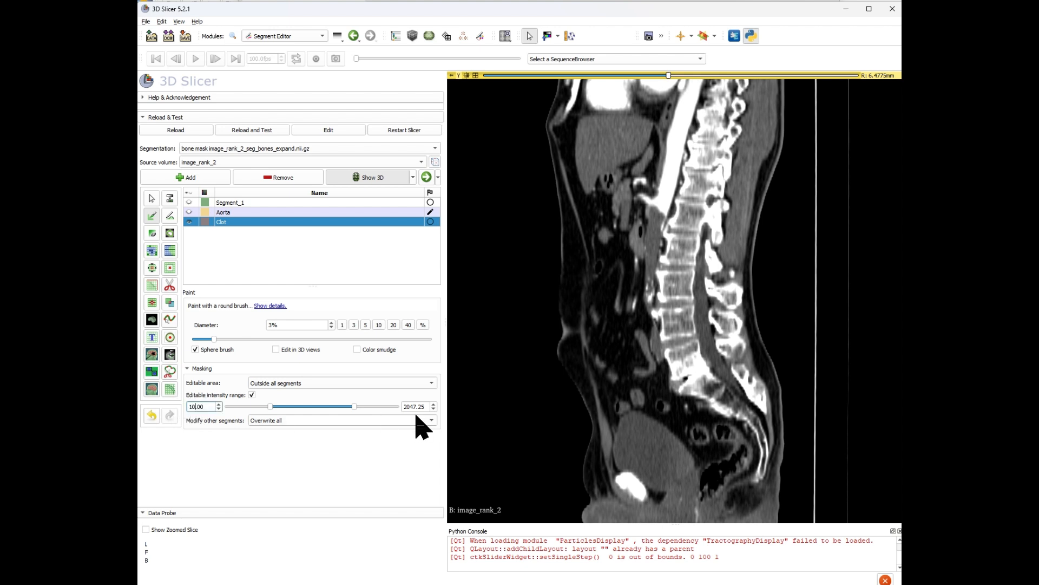
{"action": "left_click_drag", "start_coordinate": [406, 407], "coordinate": [422, 406]}
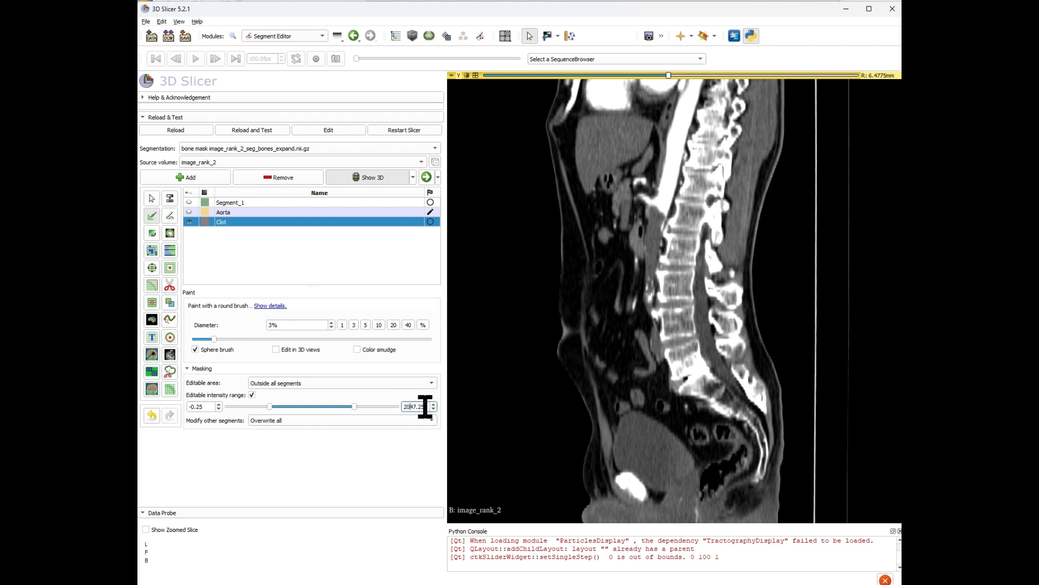
{"action": "key", "text": "BackSpace"}
{"action": "key", "text": "BackSpace"}
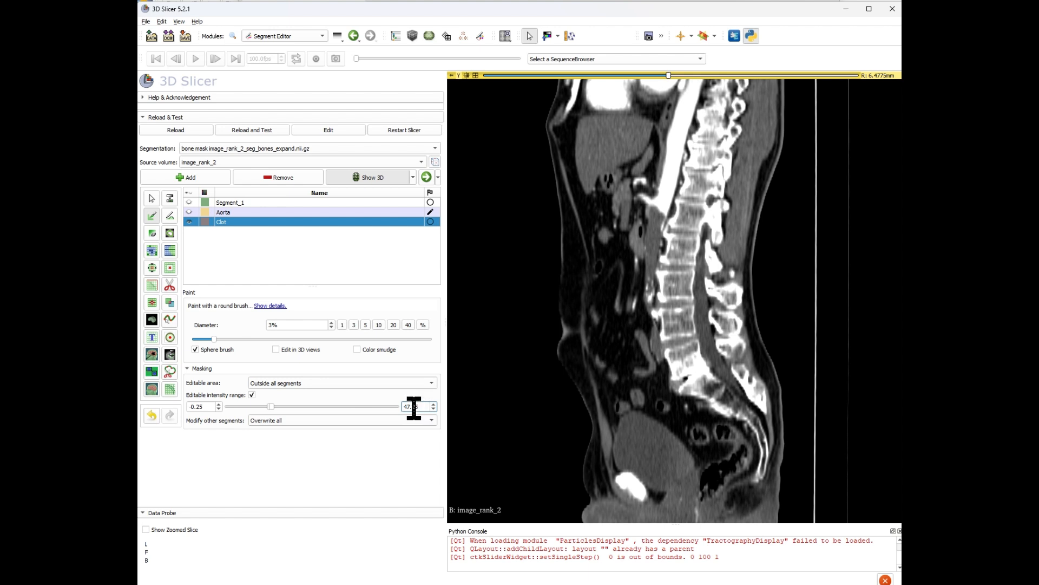
{"action": "type", "text": "00"}
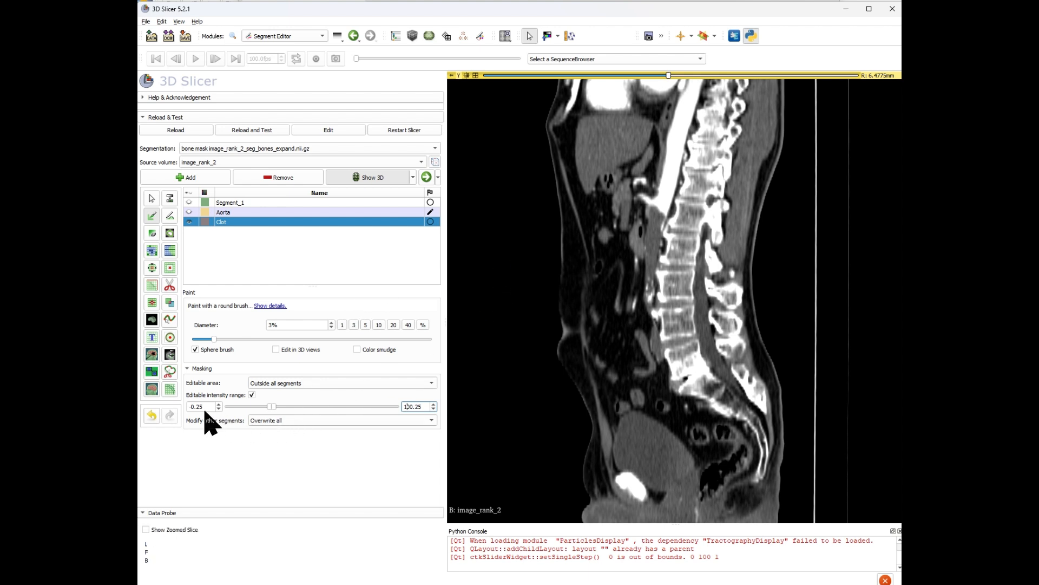
{"action": "left_click_drag", "start_coordinate": [204, 406], "coordinate": [189, 405]}
{"action": "type", "text": "0"}
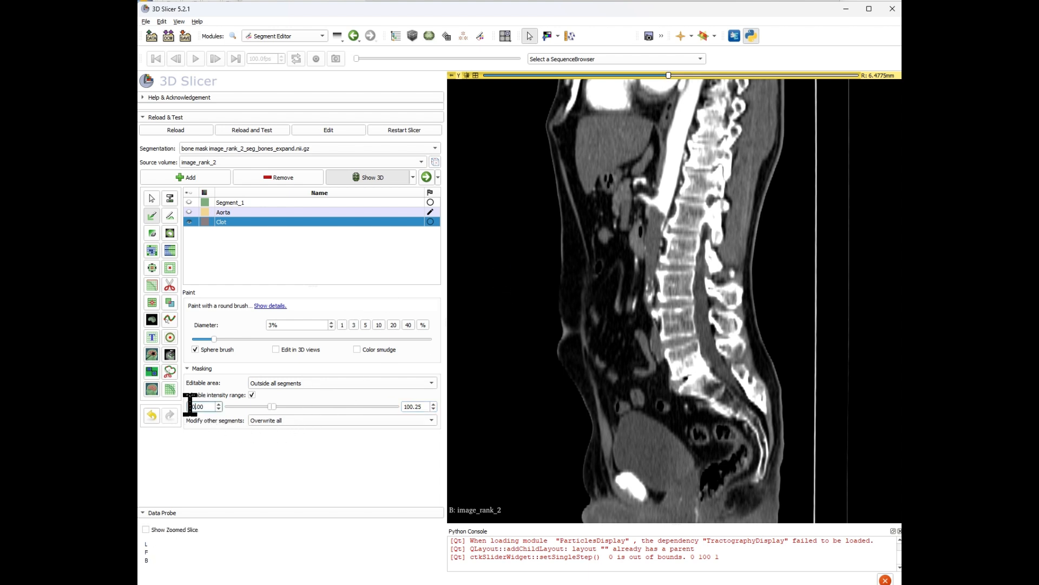
{"action": "type", "text": "1"}
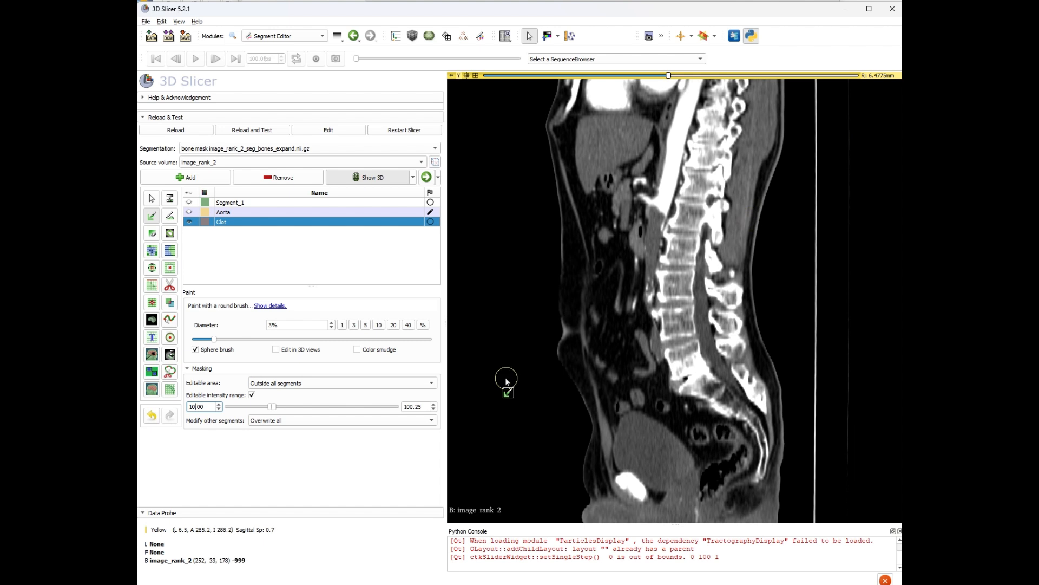
Paint the Clot segment along the abdominal aorta in the sagittal view with the 3% sphere brush.
{"action": "left_click", "coordinate": [655, 217]}
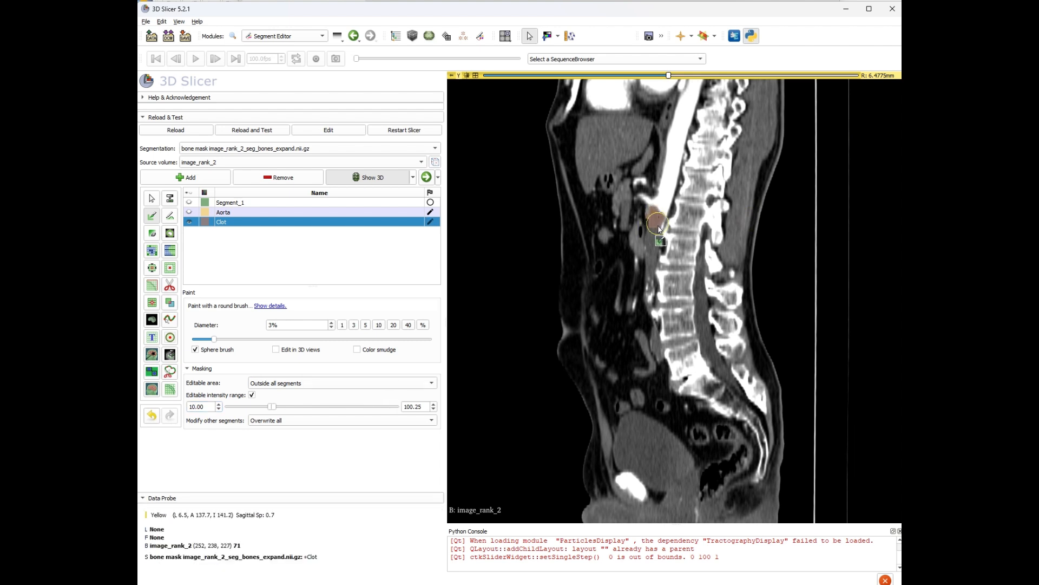
{"action": "left_click_drag", "start_coordinate": [655, 235], "coordinate": [651, 291]}
{"action": "scroll", "coordinate": [651, 292], "scroll_direction": "down", "scroll_amount": 3}
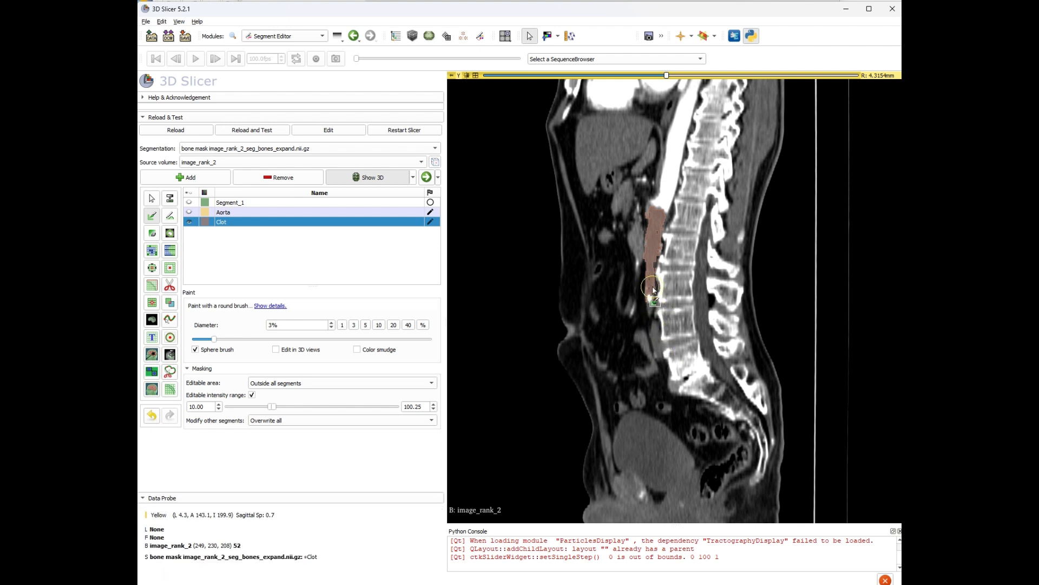
{"action": "scroll", "coordinate": [656, 270], "scroll_direction": "up", "scroll_amount": 3}
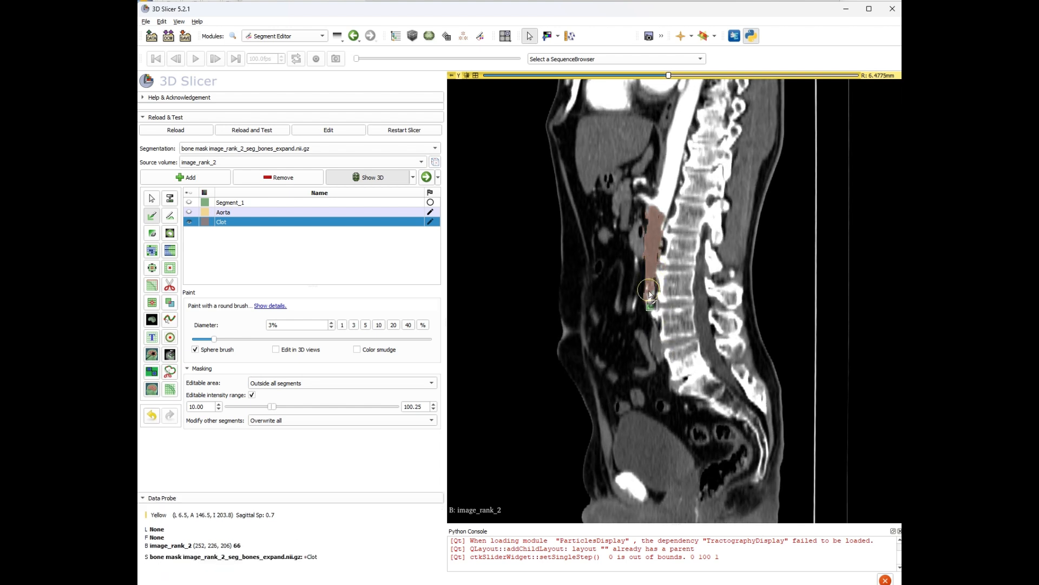
{"action": "scroll", "coordinate": [649, 292], "scroll_direction": "down", "scroll_amount": 8}
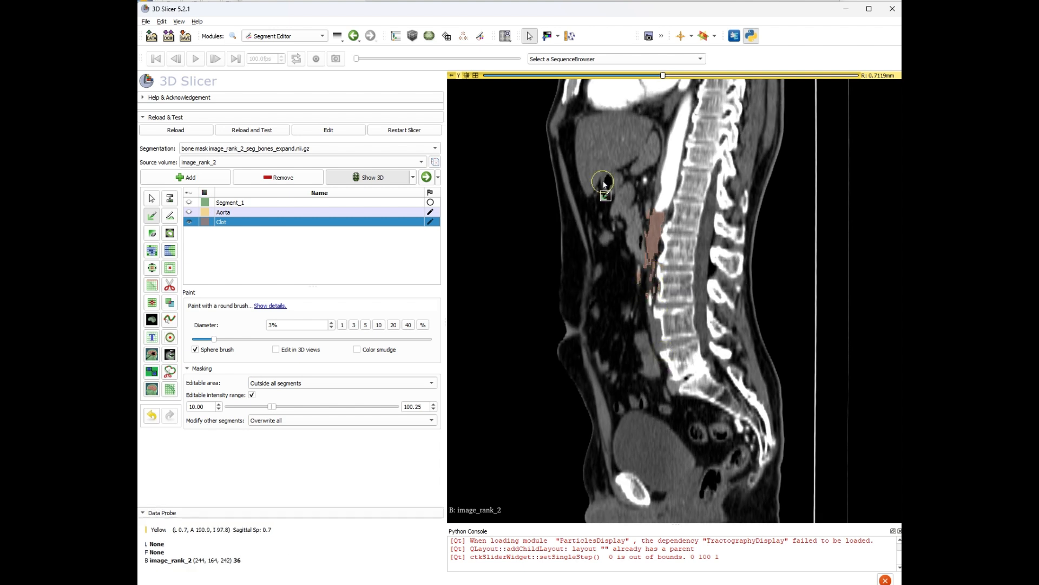
Maximize the axial view and scroll through slices to inspect the painted Clot around the aorta.
{"action": "left_click", "coordinate": [476, 76]}
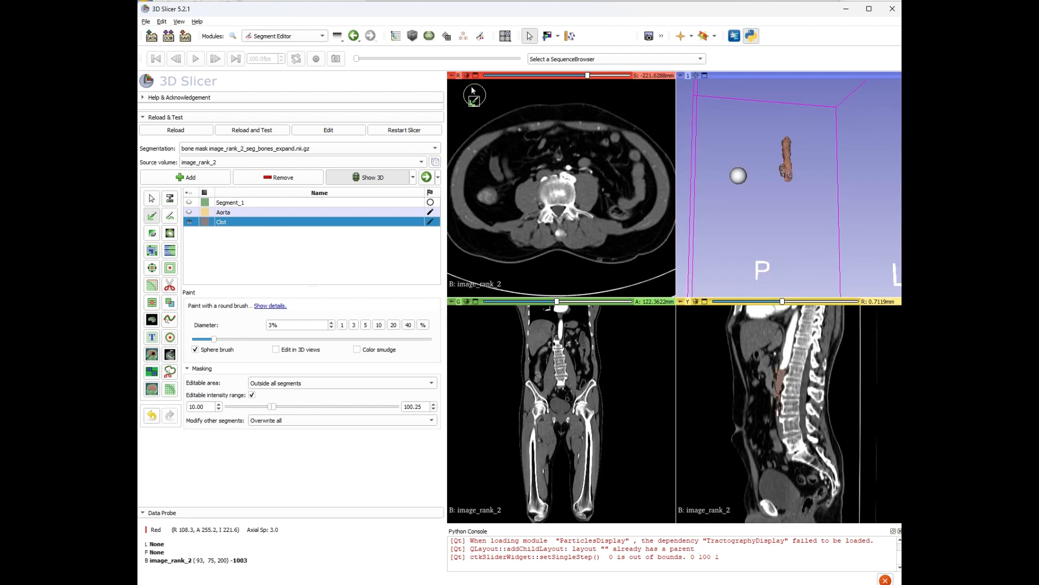
{"action": "left_click", "coordinate": [475, 76]}
{"action": "scroll", "coordinate": [677, 292], "scroll_direction": "up", "scroll_amount": 5, "text": "ctrl"}
{"action": "scroll", "coordinate": [705, 283], "scroll_direction": "up", "scroll_amount": 12}
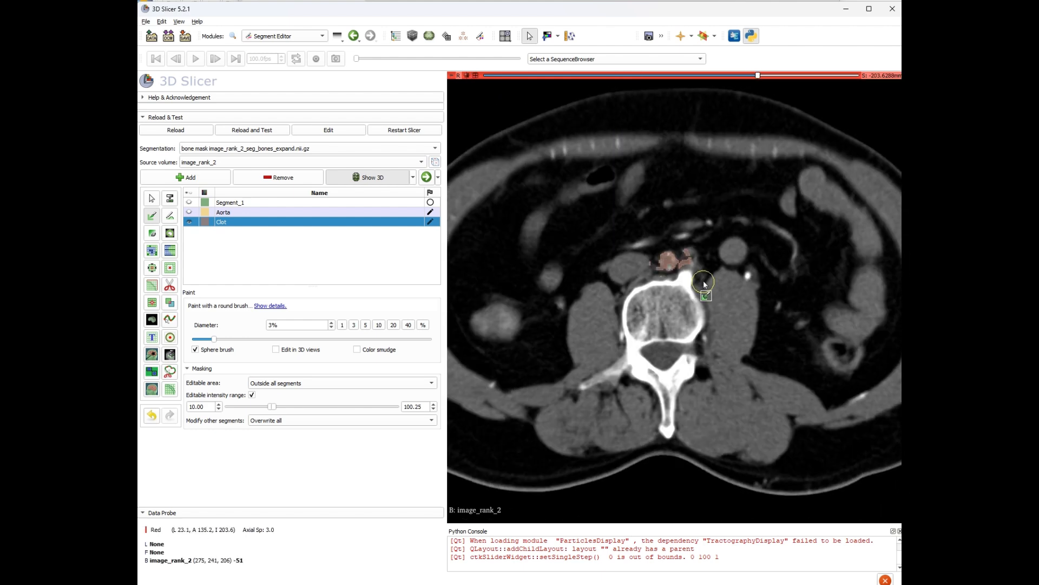
{"action": "scroll", "coordinate": [703, 281], "scroll_direction": "up", "scroll_amount": 2}
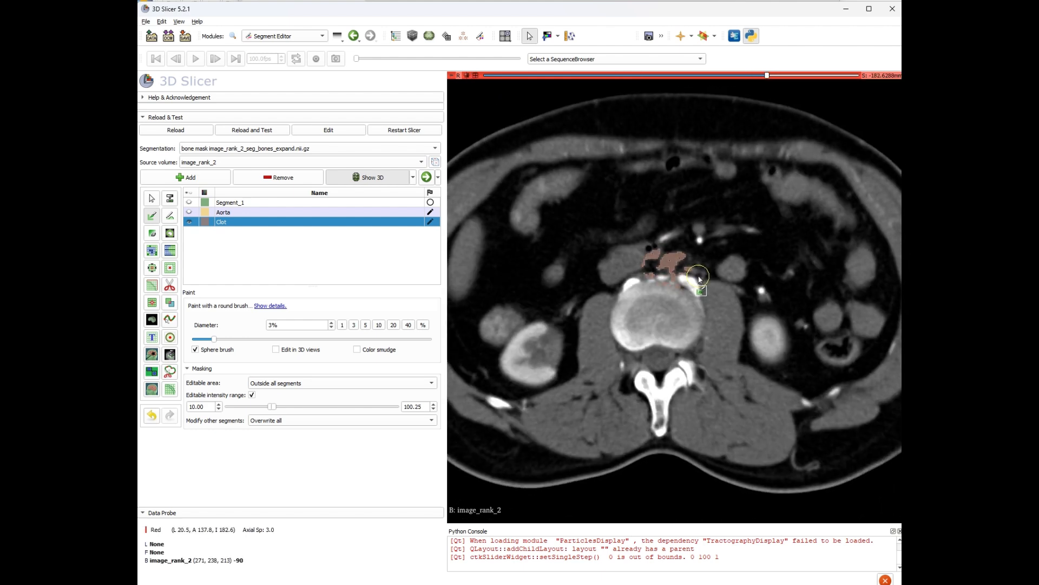
{"action": "scroll", "coordinate": [699, 278], "scroll_direction": "down", "scroll_amount": 7}
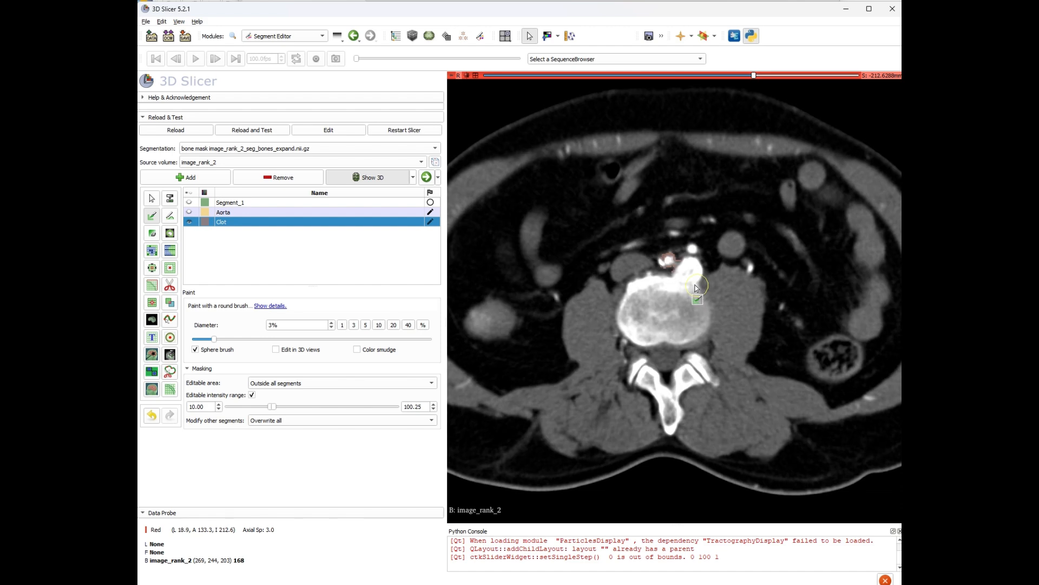
{"action": "scroll", "coordinate": [715, 295], "scroll_direction": "down", "scroll_amount": 8}
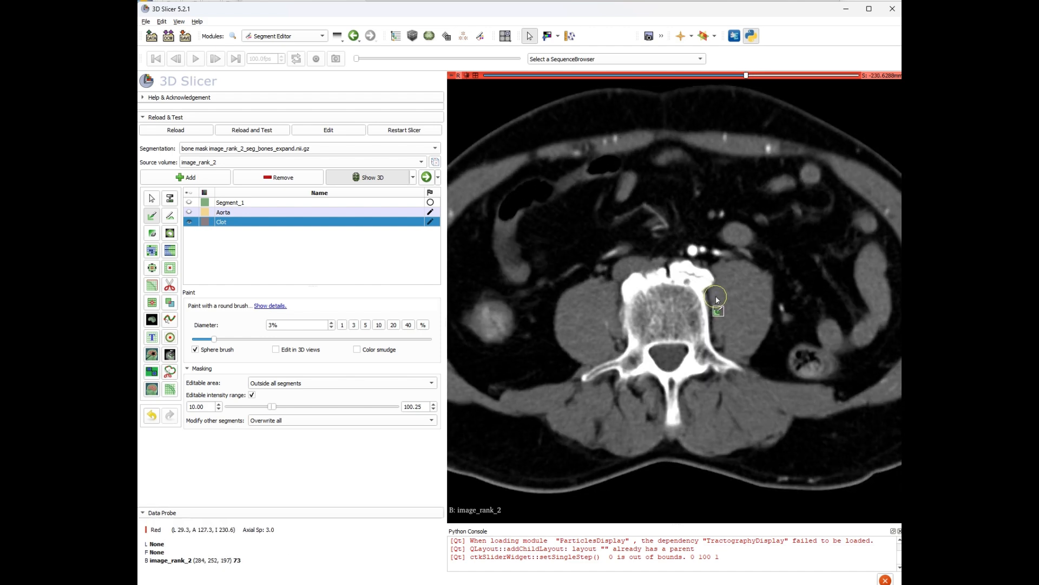
{"action": "scroll", "coordinate": [710, 294], "scroll_direction": "up", "scroll_amount": 3}
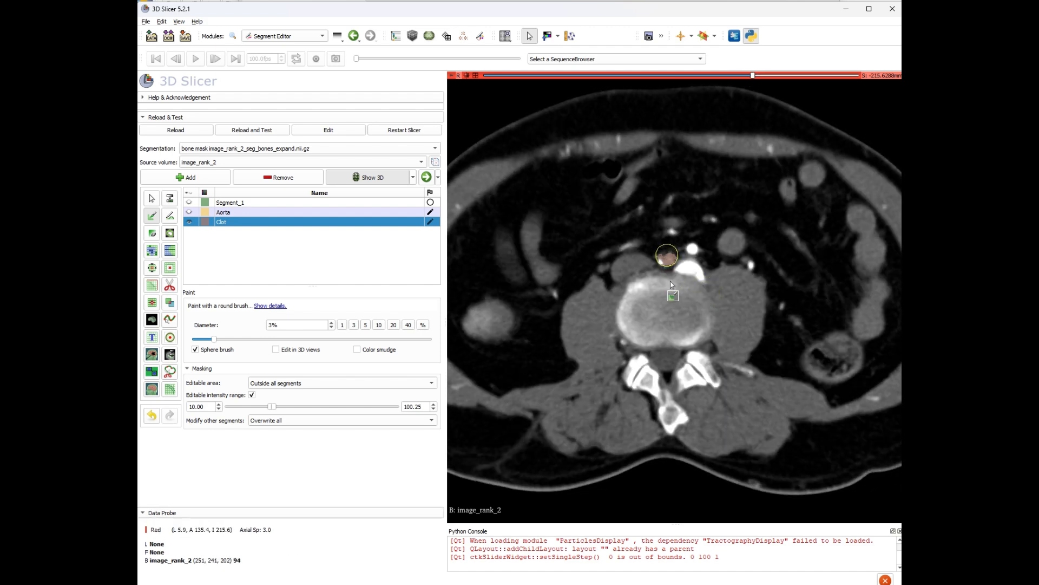
{"action": "scroll", "coordinate": [671, 285], "scroll_direction": "down", "scroll_amount": 18}
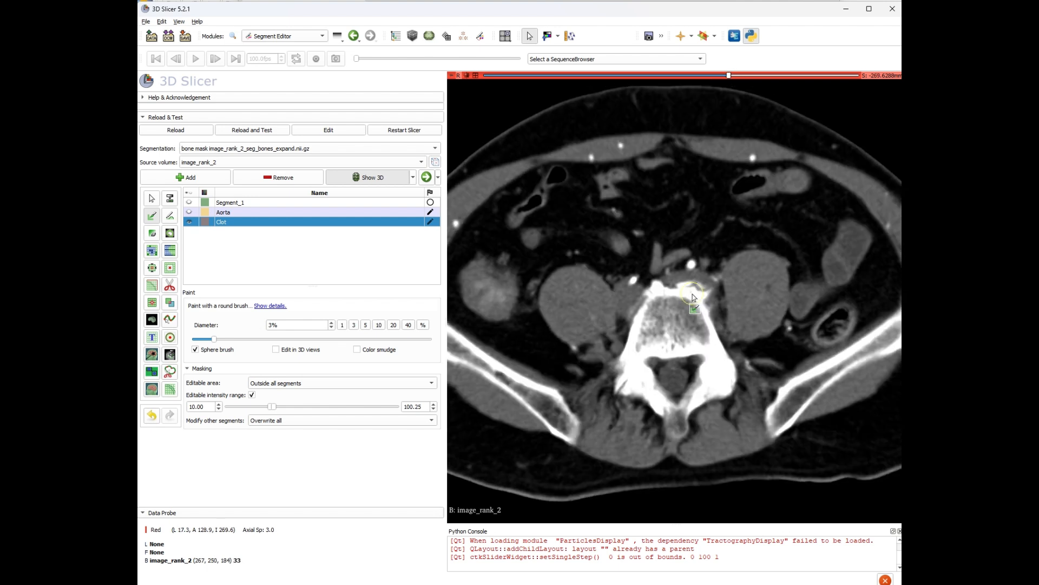
{"action": "scroll", "coordinate": [690, 294], "scroll_direction": "up", "scroll_amount": 9}
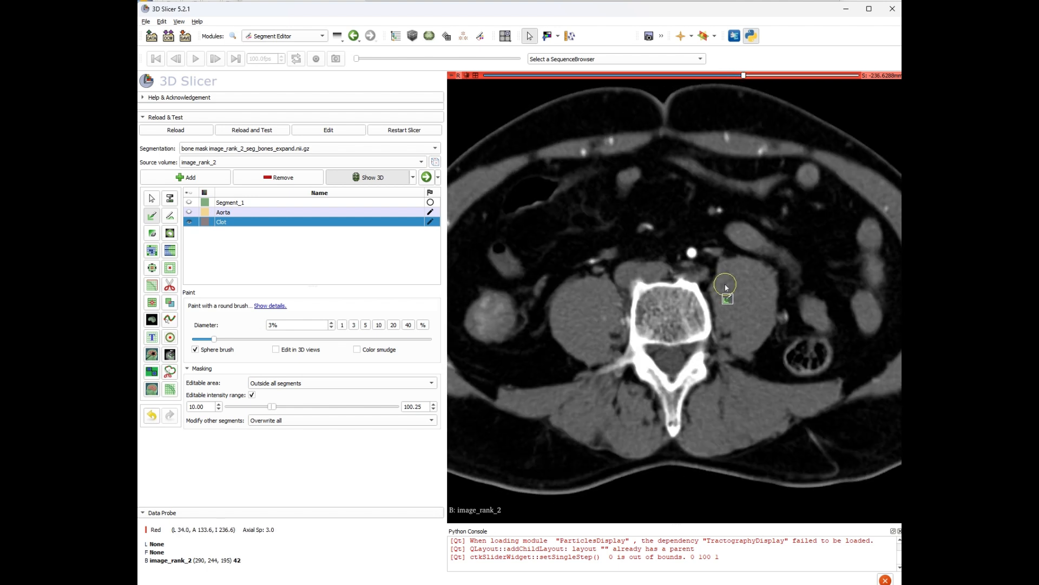
{"action": "scroll", "coordinate": [770, 284], "scroll_direction": "up", "scroll_amount": 3}
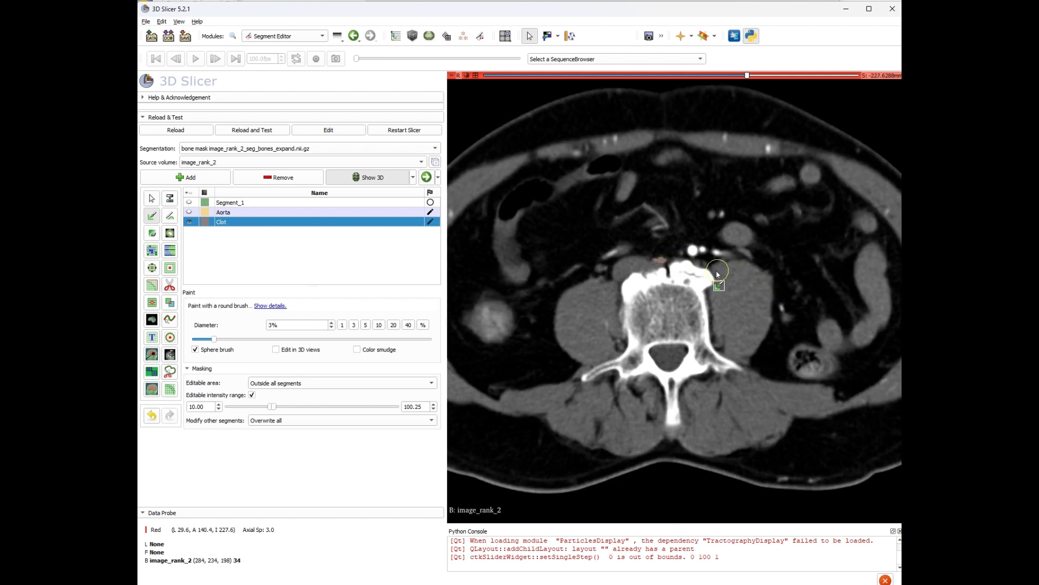
{"action": "scroll", "coordinate": [718, 274], "scroll_direction": "down", "scroll_amount": 1}
{"action": "scroll", "coordinate": [713, 281], "scroll_direction": "up", "scroll_amount": 3}
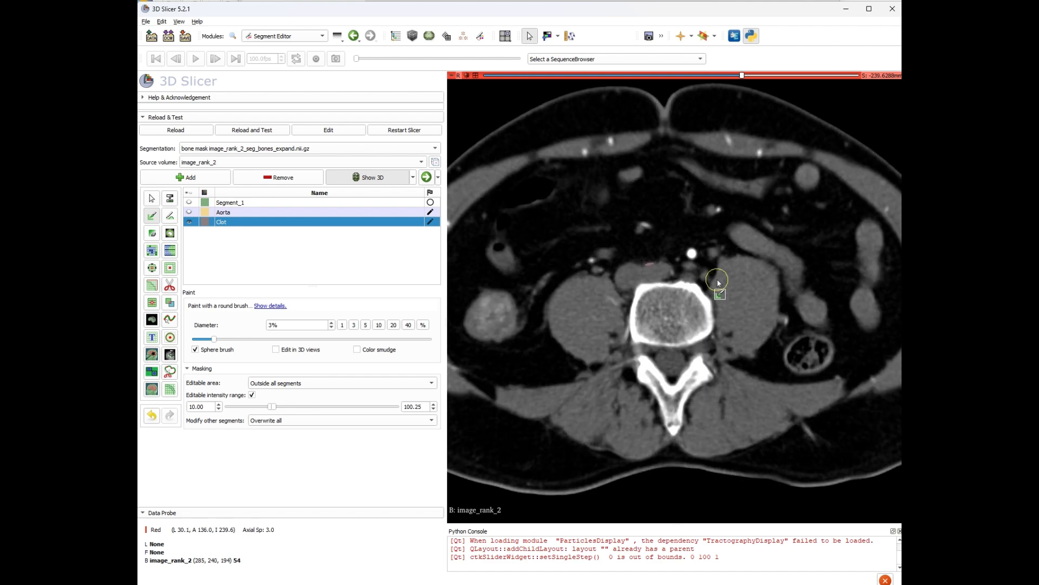
{"action": "scroll", "coordinate": [715, 282], "scroll_direction": "up", "scroll_amount": 17}
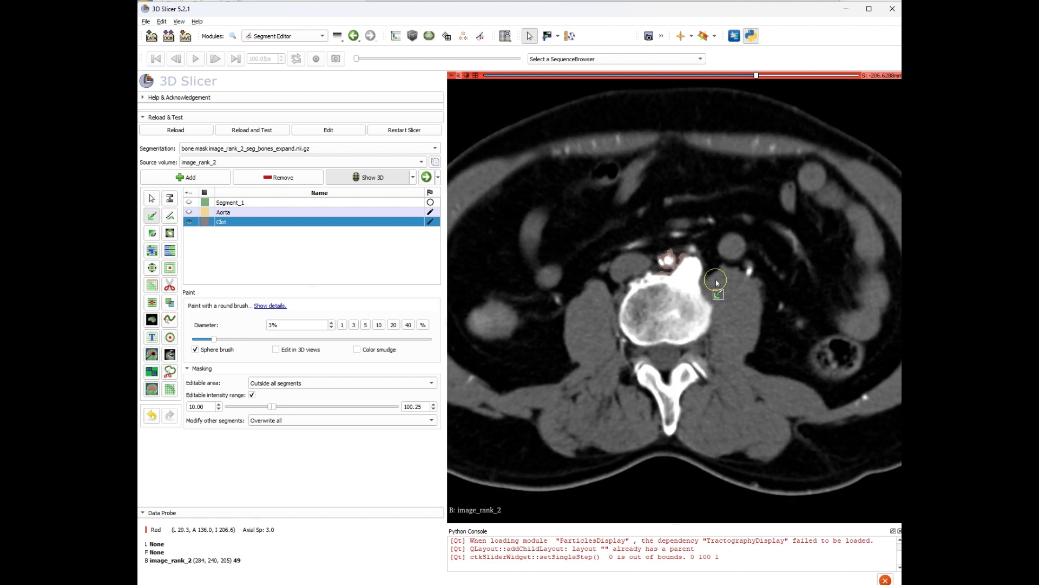
{"action": "scroll", "coordinate": [719, 285], "scroll_direction": "up", "scroll_amount": 10}
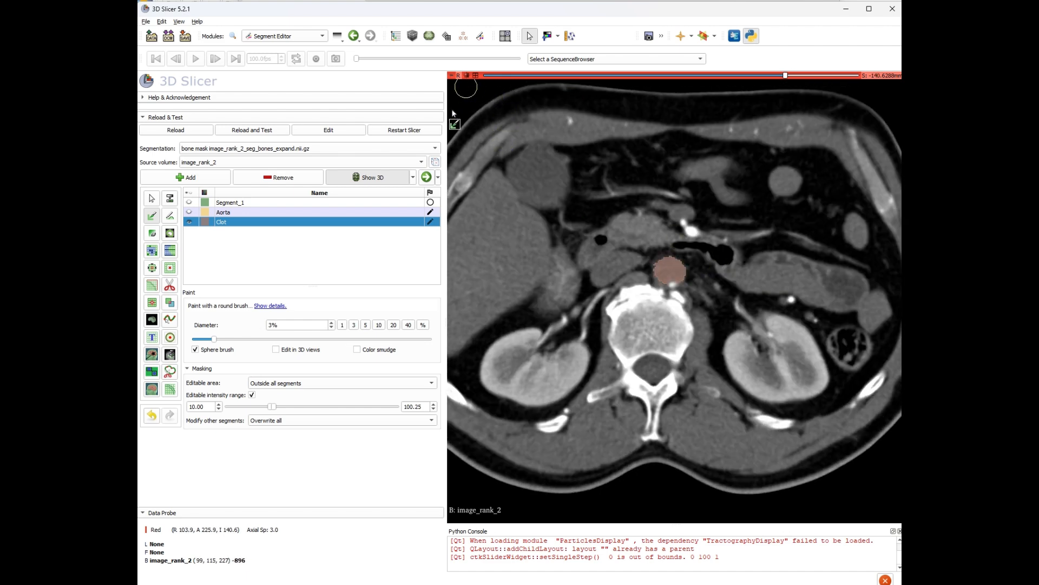
Return to the four-view layout and rotate the 3D view to inspect the Clot.
{"action": "left_click", "coordinate": [477, 76]}
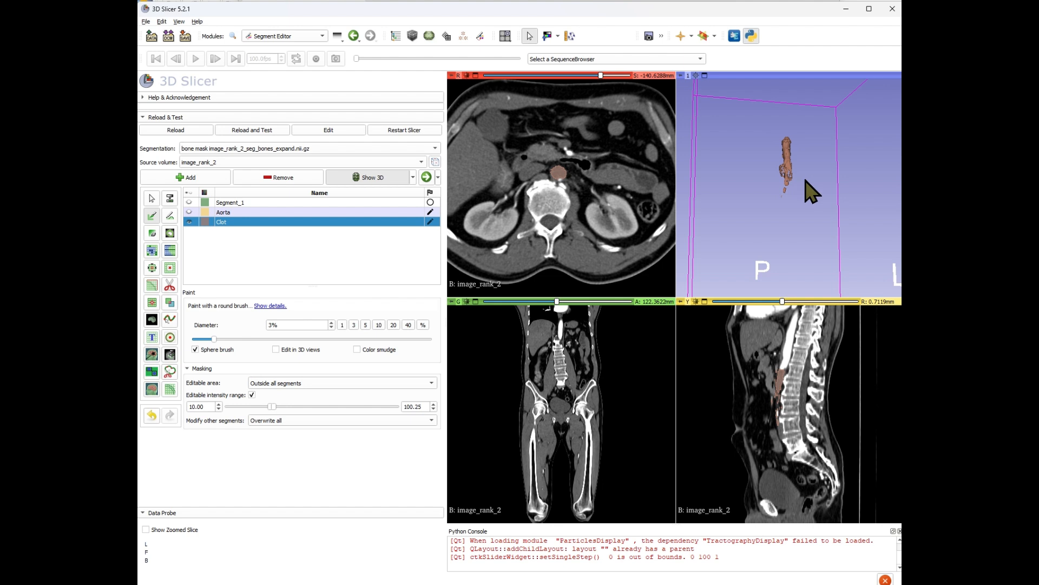
{"action": "left_click_drag", "start_coordinate": [806, 180], "coordinate": [704, 201]}
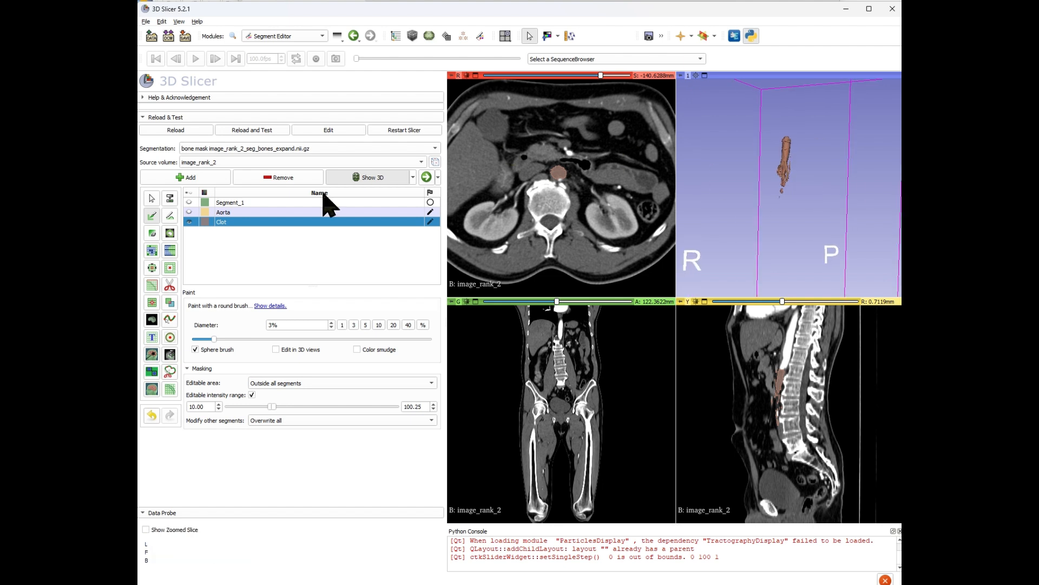
{"action": "left_click", "coordinate": [701, 75]}
{"action": "left_click_drag", "start_coordinate": [722, 186], "coordinate": [638, 147]}
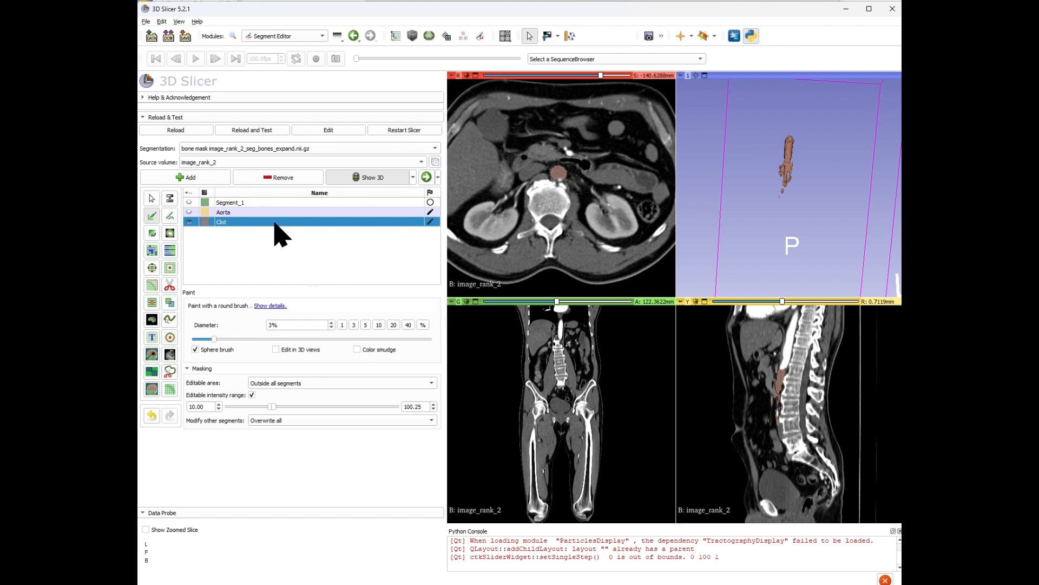
Show the Aorta segment again, then maximize and rotate the 3D view to examine it with the Clot.
{"action": "left_click", "coordinate": [189, 212]}
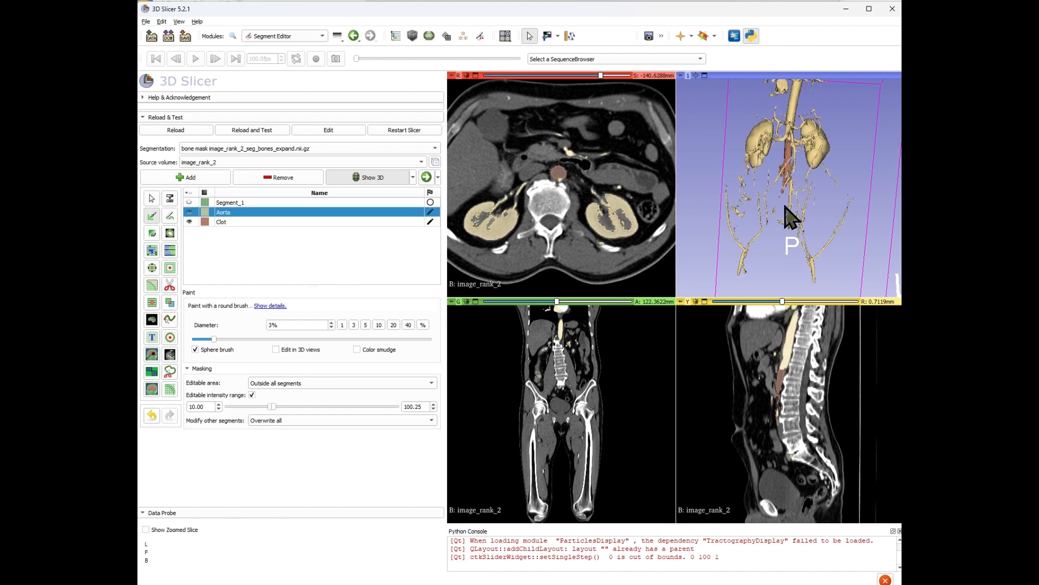
{"action": "left_click", "coordinate": [704, 77]}
{"action": "left_click_drag", "start_coordinate": [743, 173], "coordinate": [766, 197]}
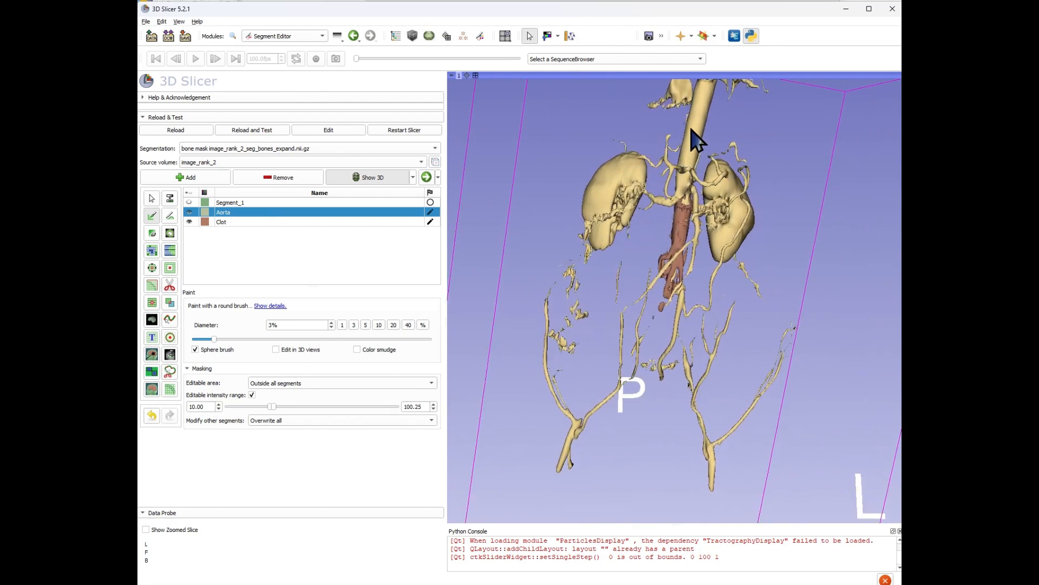
{"action": "left_click_drag", "start_coordinate": [687, 206], "coordinate": [690, 249]}
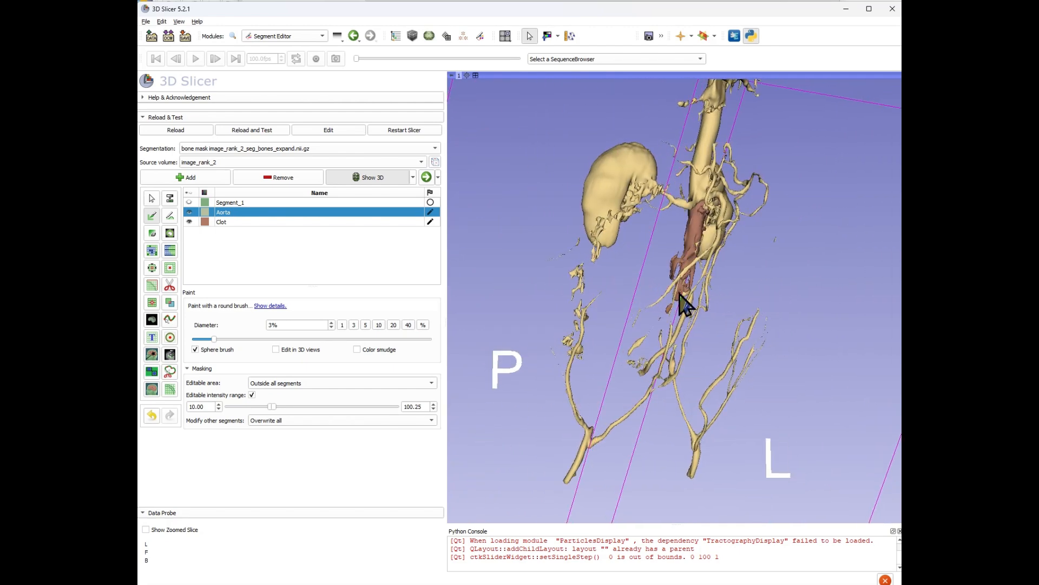
Rotate the 3D view further to examine the Aorta and Clot, then switch to a single maximized axial view.
{"action": "left_click_drag", "start_coordinate": [755, 283], "coordinate": [670, 238]}
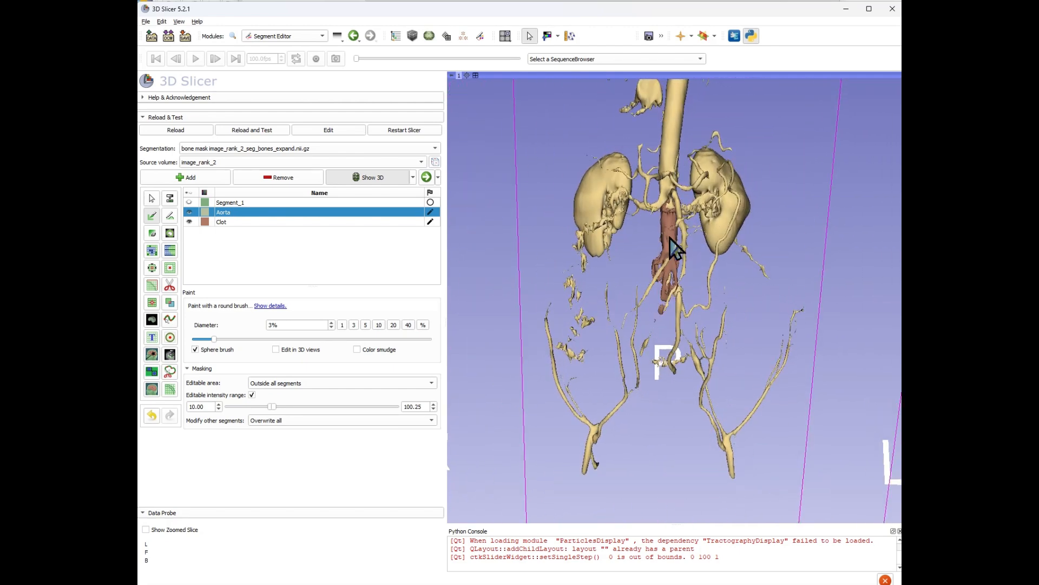
{"action": "left_click_drag", "start_coordinate": [670, 290], "coordinate": [498, 109]}
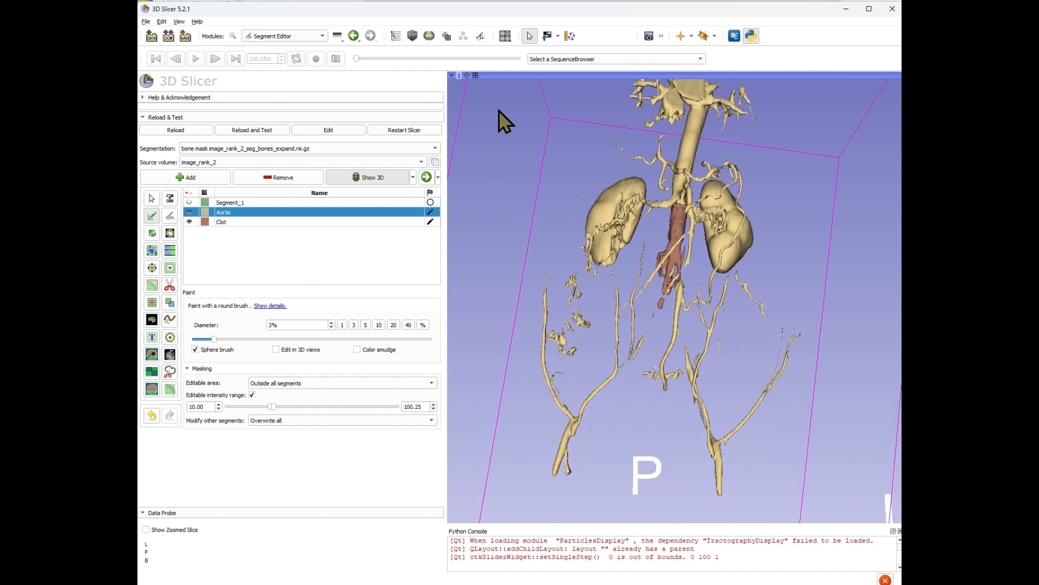
{"action": "left_click", "coordinate": [476, 77]}
{"action": "left_click", "coordinate": [477, 77]}
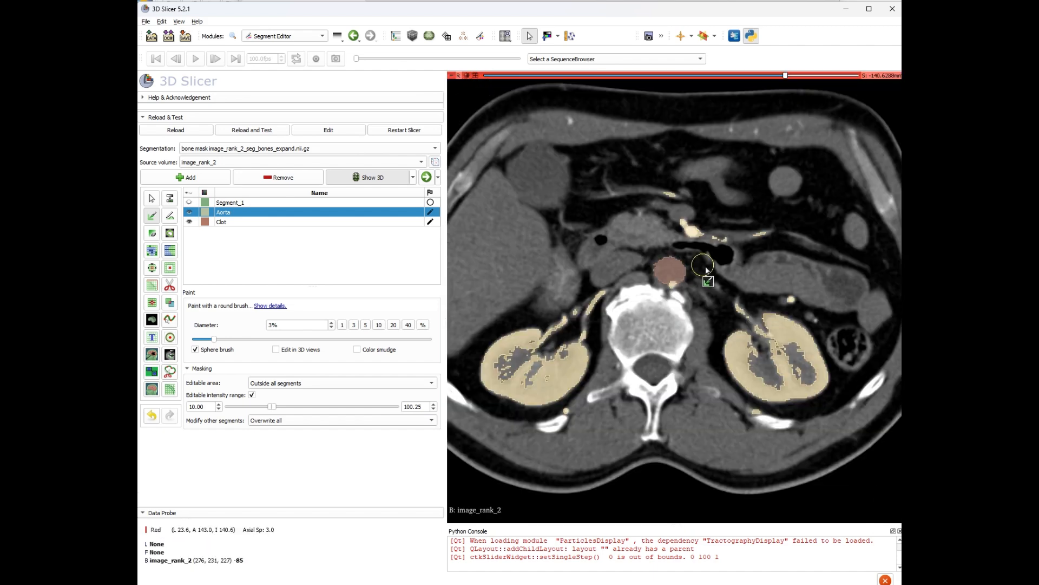
Select the Clot segment, switch to the Erase effect, and turn off the editable intensity range mask.
{"action": "scroll", "coordinate": [737, 417], "scroll_direction": "up", "scroll_amount": 2}
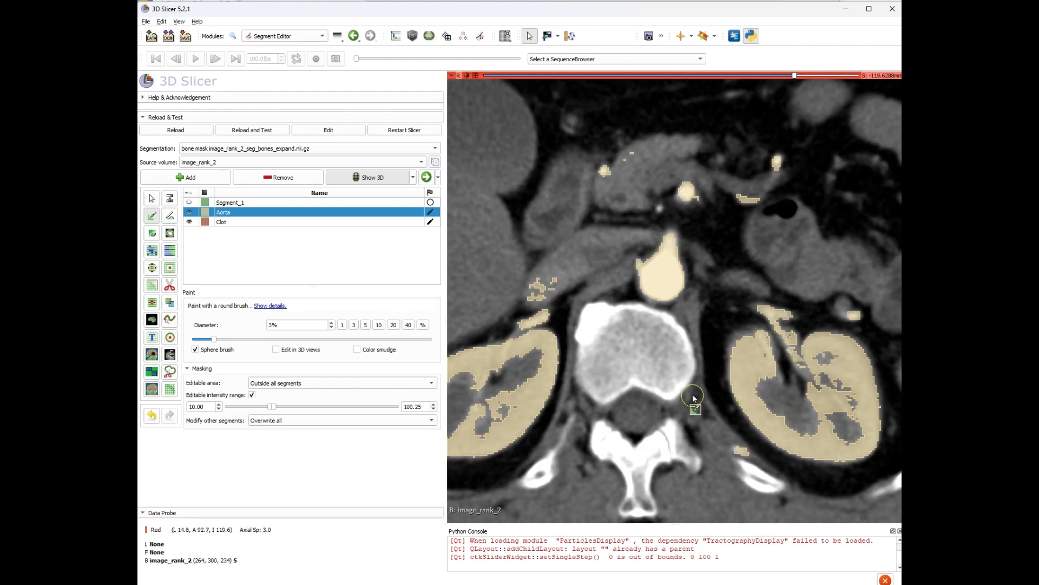
{"action": "scroll", "coordinate": [693, 398], "scroll_direction": "down", "scroll_amount": 4}
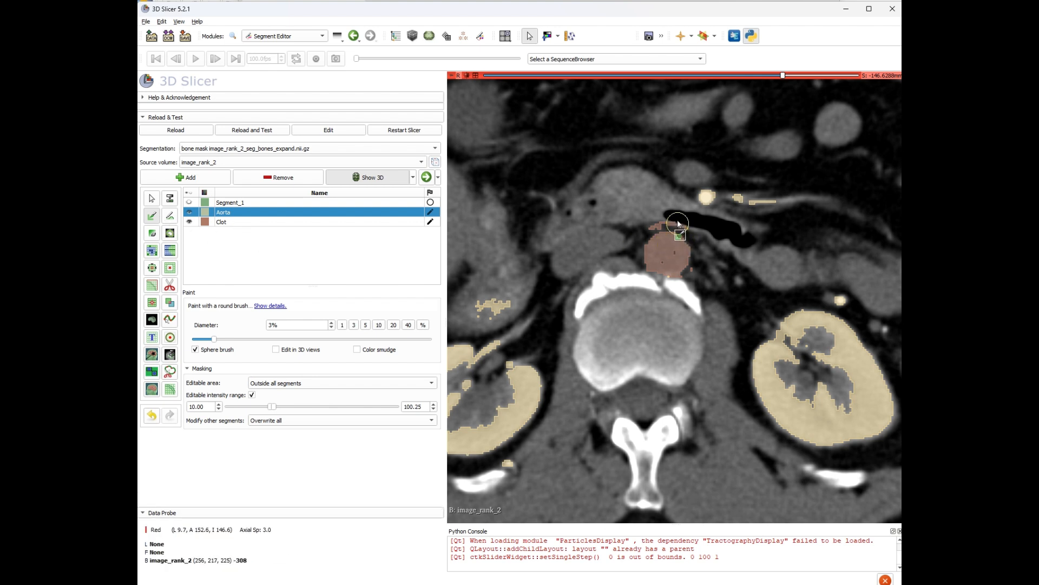
{"action": "left_click", "coordinate": [234, 222]}
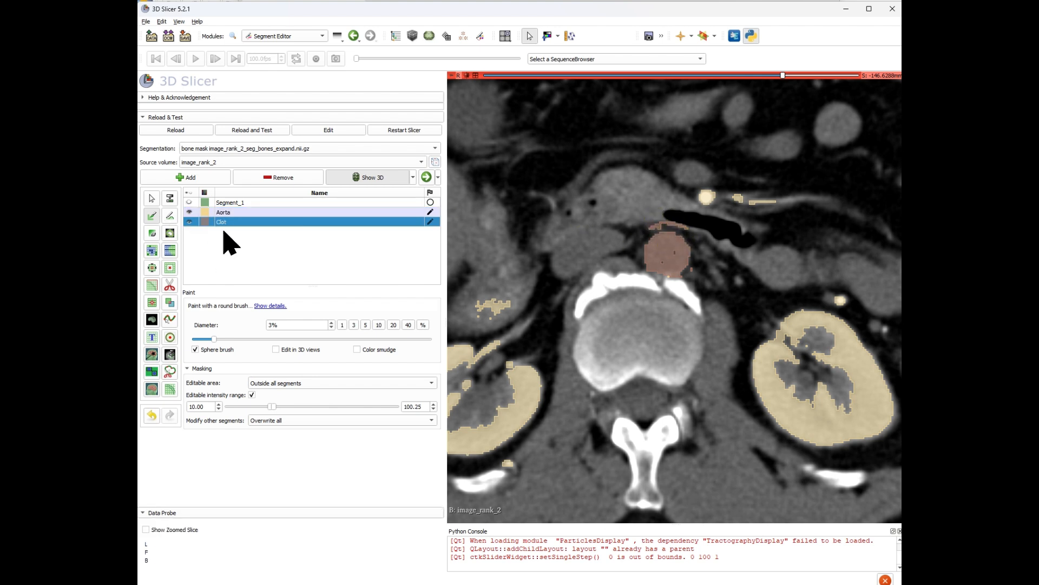
{"action": "left_click", "coordinate": [152, 234]}
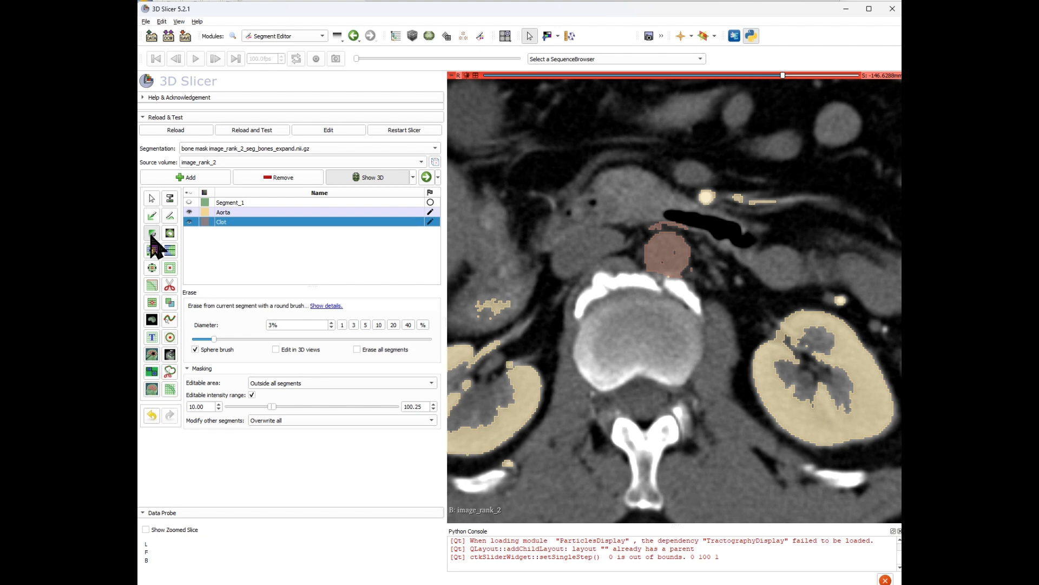
{"action": "left_click", "coordinate": [251, 394]}
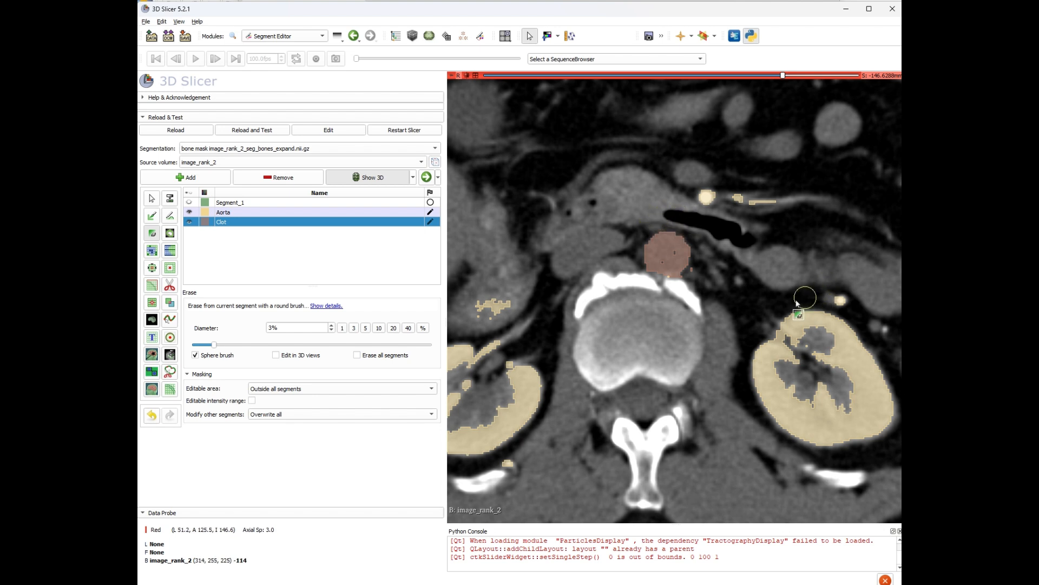
Select the Aorta segment and erase stray Aorta voxels on the branch just right of the aorta across axial slices.
{"action": "scroll", "coordinate": [797, 297], "scroll_direction": "up", "scroll_amount": 2}
{"action": "scroll", "coordinate": [786, 296], "scroll_direction": "down", "scroll_amount": 1}
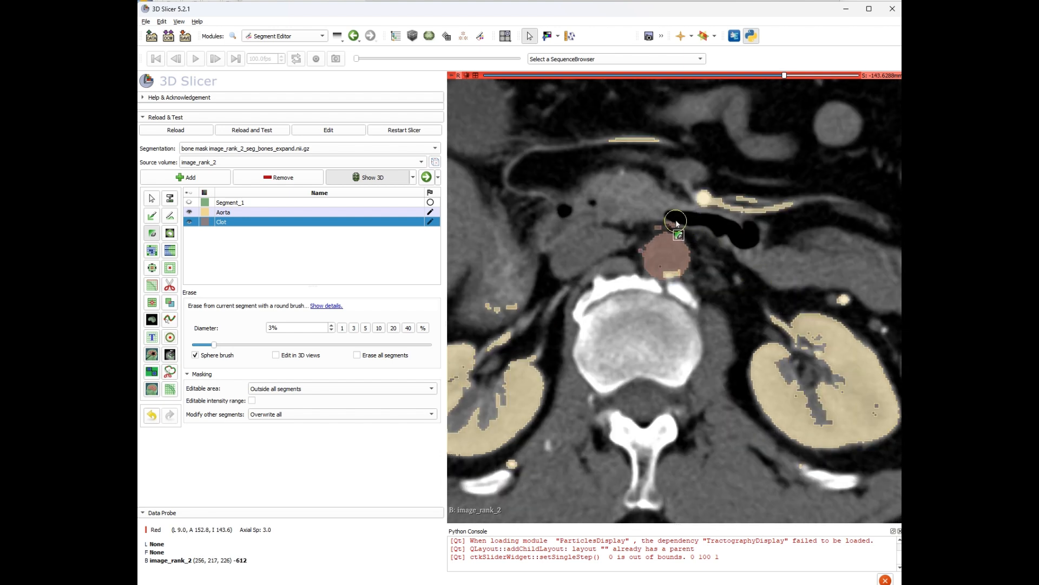
{"action": "scroll", "coordinate": [772, 284], "scroll_direction": "up", "scroll_amount": 6}
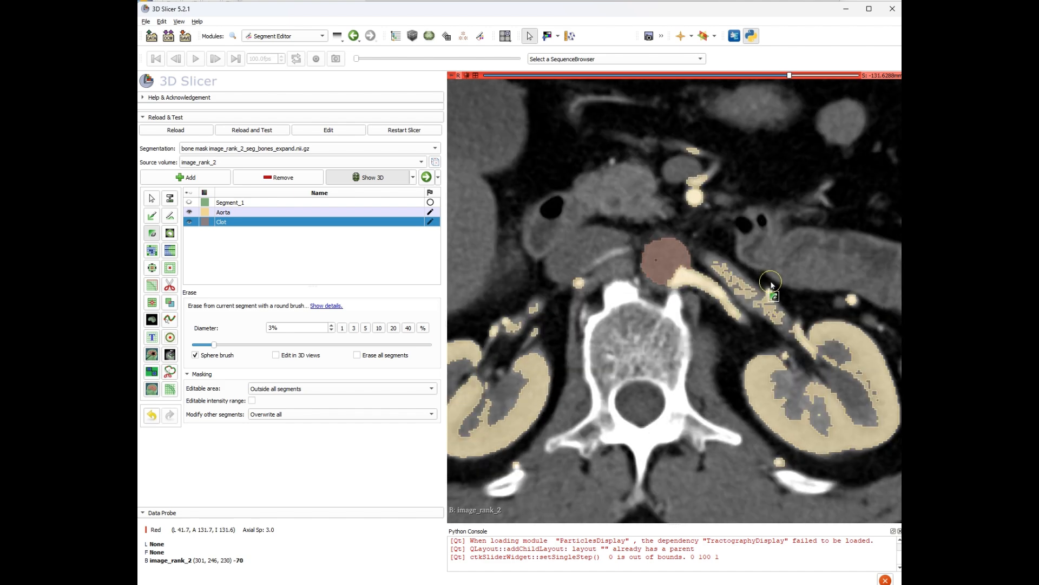
{"action": "scroll", "coordinate": [774, 285], "scroll_direction": "up", "scroll_amount": 1}
{"action": "scroll", "coordinate": [774, 285], "scroll_direction": "down", "scroll_amount": 2}
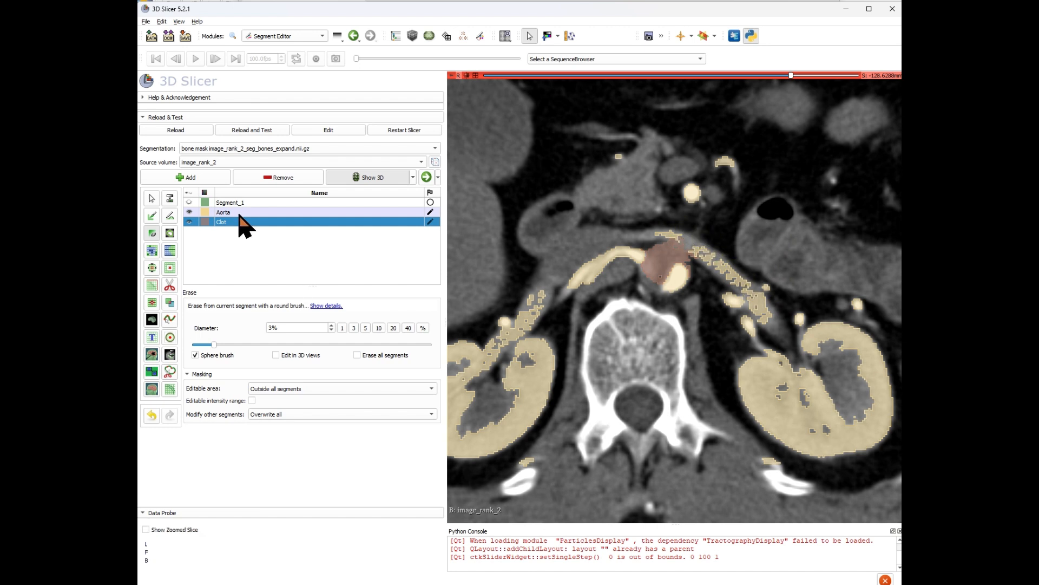
{"action": "left_click", "coordinate": [234, 212]}
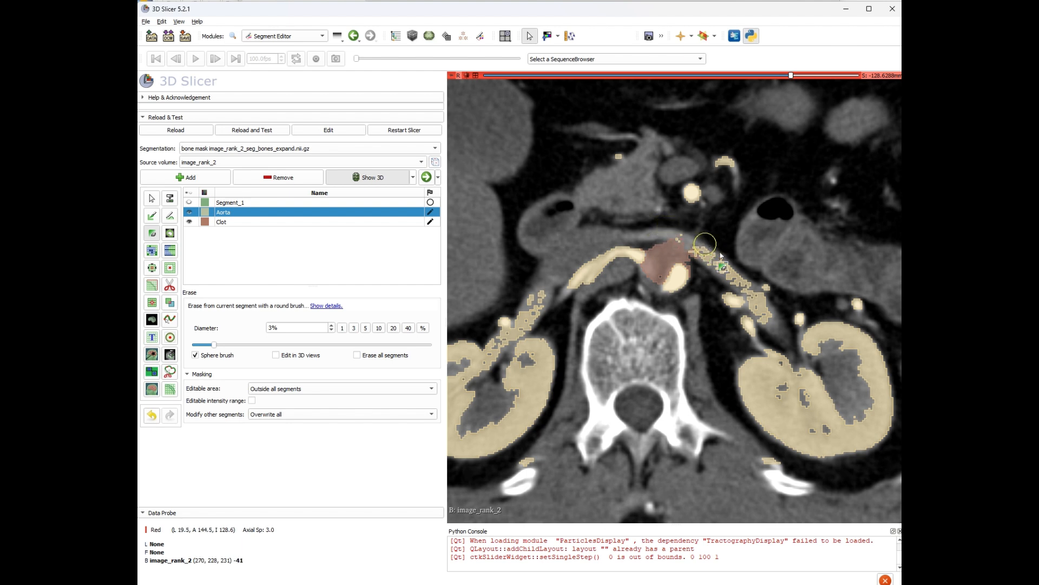
{"action": "left_click_drag", "start_coordinate": [727, 264], "coordinate": [758, 282]}
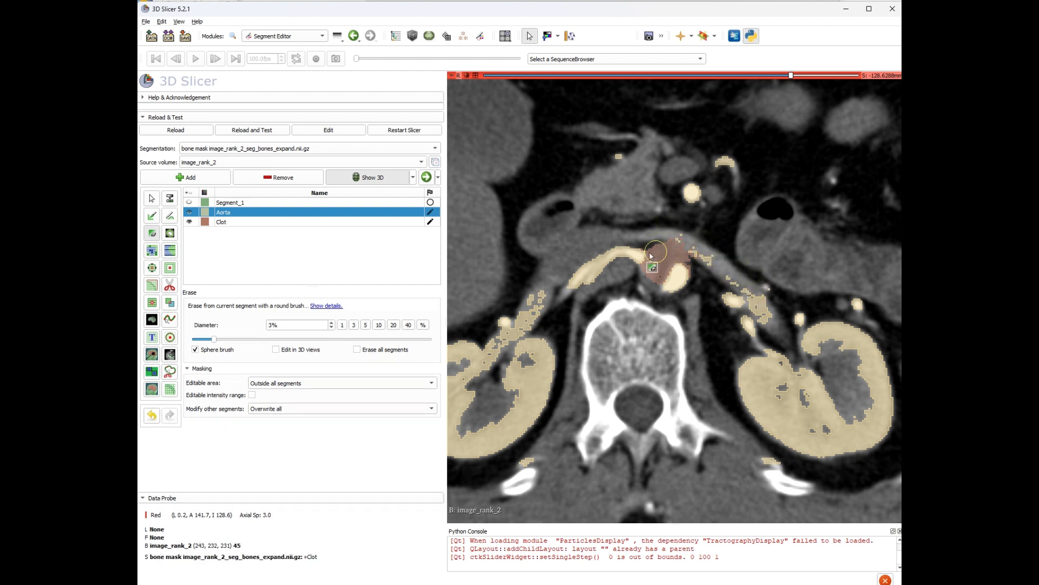
{"action": "scroll", "coordinate": [795, 283], "scroll_direction": "up", "scroll_amount": 1}
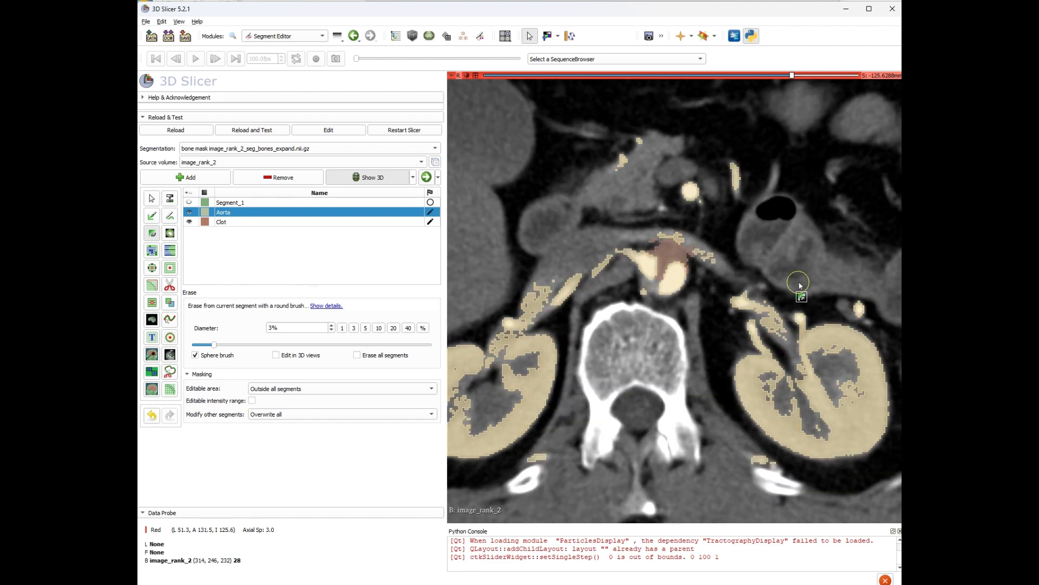
{"action": "scroll", "coordinate": [800, 285], "scroll_direction": "down", "scroll_amount": 2}
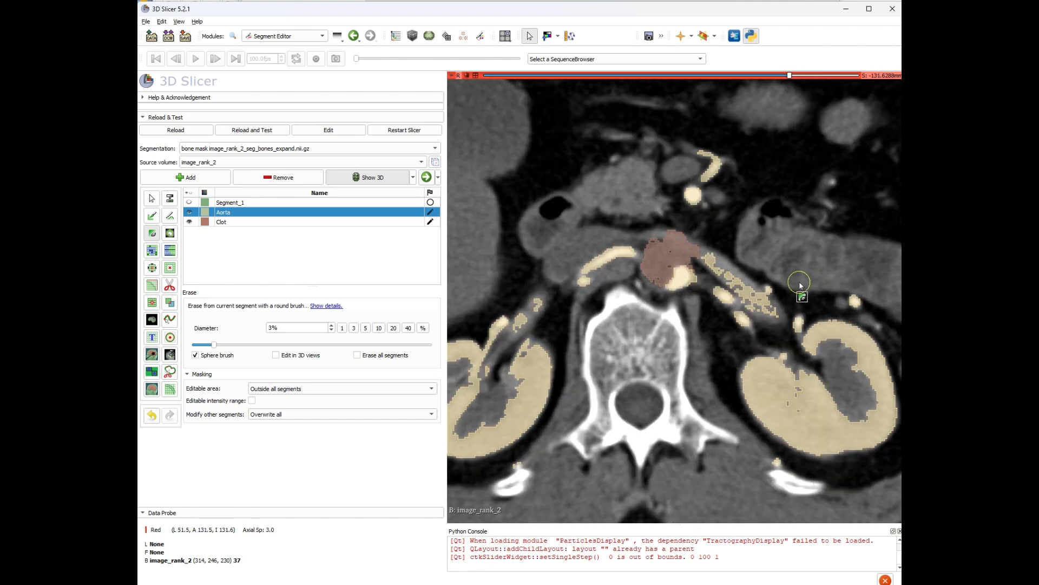
{"action": "left_click_drag", "start_coordinate": [719, 262], "coordinate": [754, 290]}
Select the Clot segment and erase a small piece of it beside the aortic lumen on an axial slice.
{"action": "scroll", "coordinate": [847, 354], "scroll_direction": "up", "scroll_amount": 1}
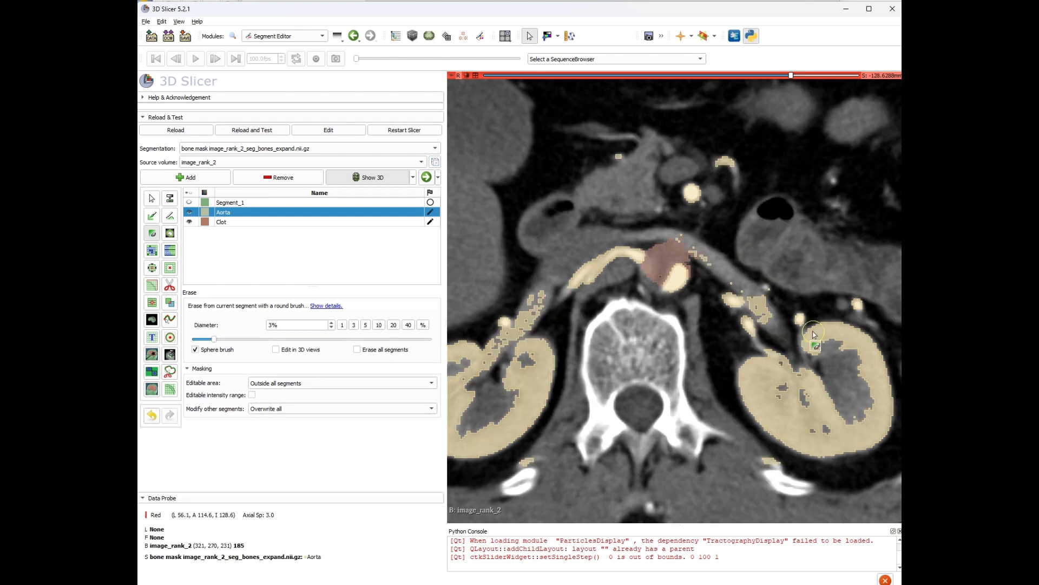
{"action": "scroll", "coordinate": [813, 328], "scroll_direction": "down", "scroll_amount": 2}
{"action": "scroll", "coordinate": [812, 326], "scroll_direction": "up", "scroll_amount": 2}
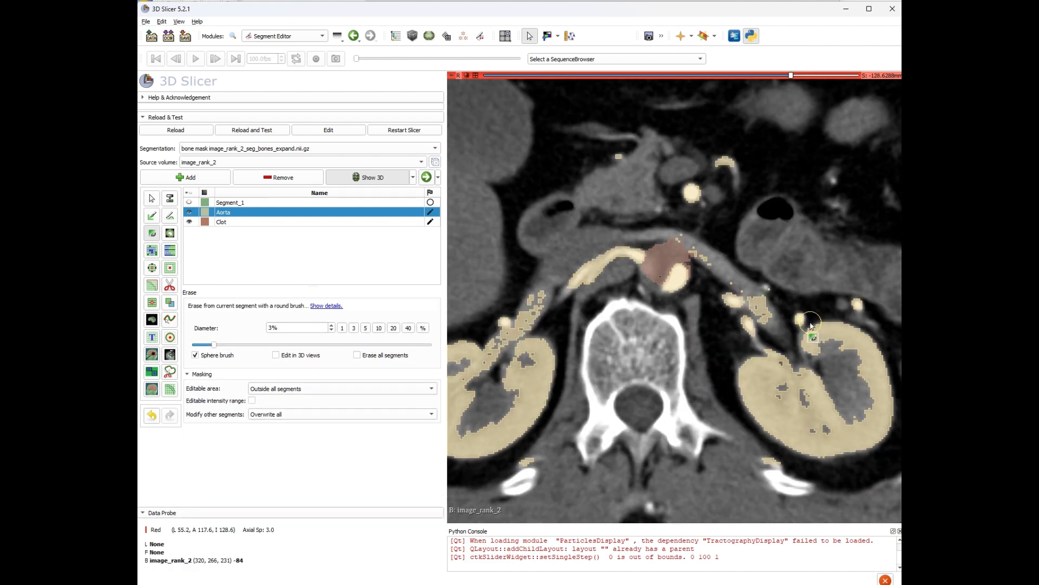
{"action": "scroll", "coordinate": [812, 325], "scroll_direction": "down", "scroll_amount": 1}
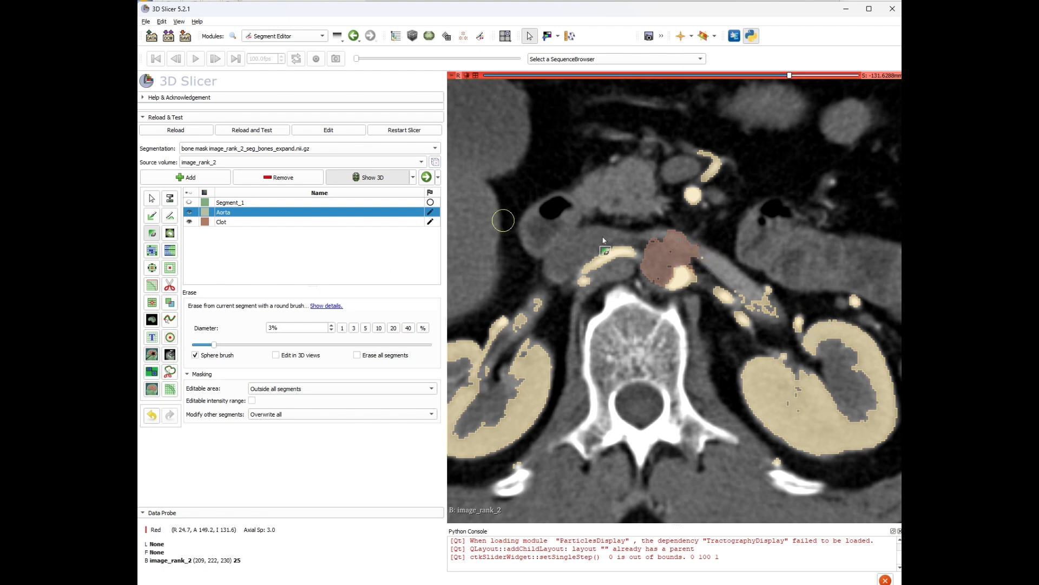
{"action": "left_click", "coordinate": [250, 222]}
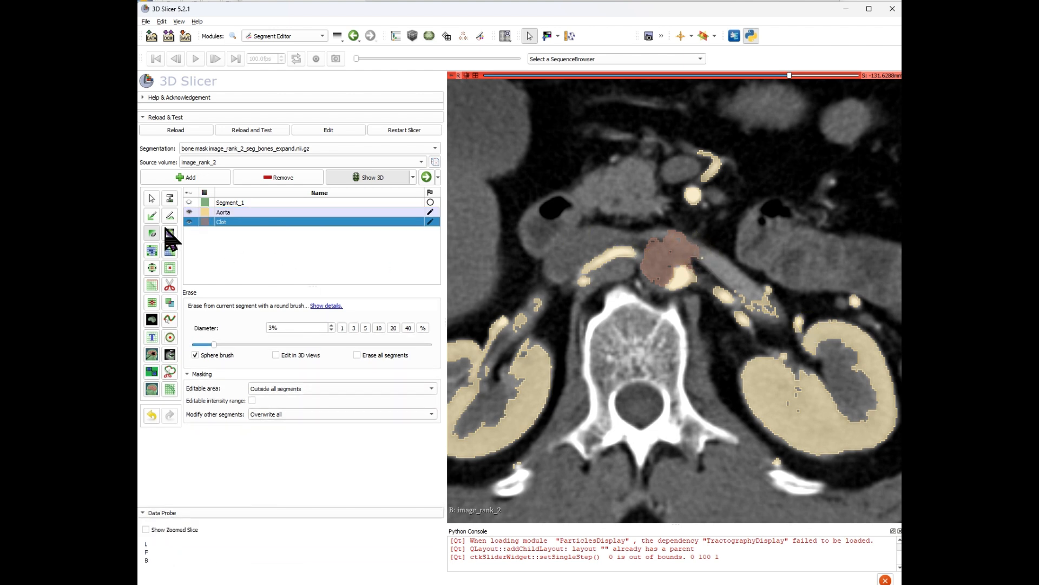
{"action": "left_click_drag", "start_coordinate": [671, 228], "coordinate": [682, 233]}
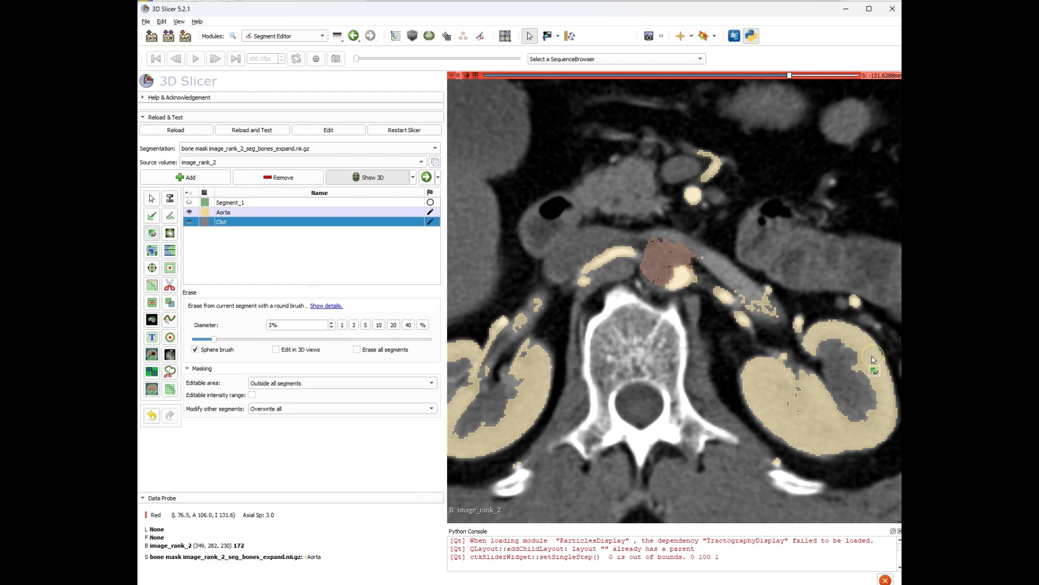
Scroll and zoom through the axial slices to inspect the Clot around the aorta, toggling between Paint and Erase effects.
{"action": "scroll", "coordinate": [791, 313], "scroll_direction": "down", "scroll_amount": 8}
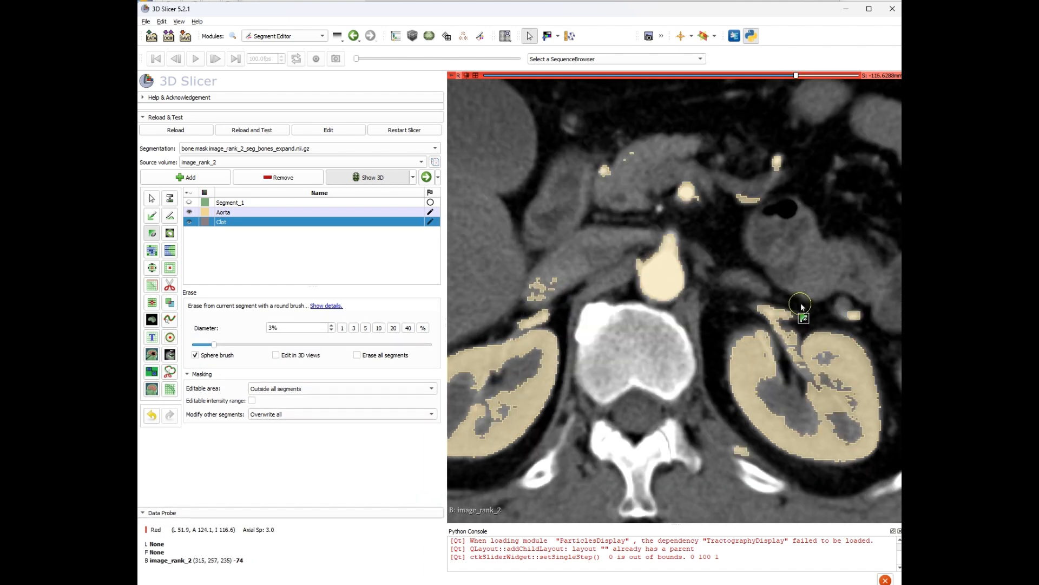
{"action": "scroll", "coordinate": [791, 313], "scroll_direction": "up", "scroll_amount": 13}
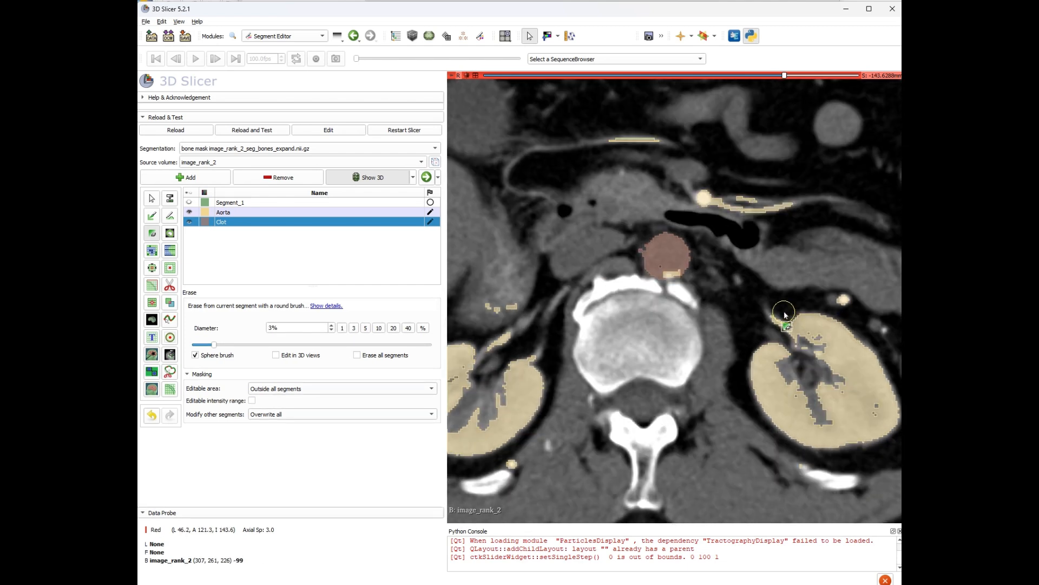
{"action": "scroll", "coordinate": [785, 312], "scroll_direction": "down", "scroll_amount": 14}
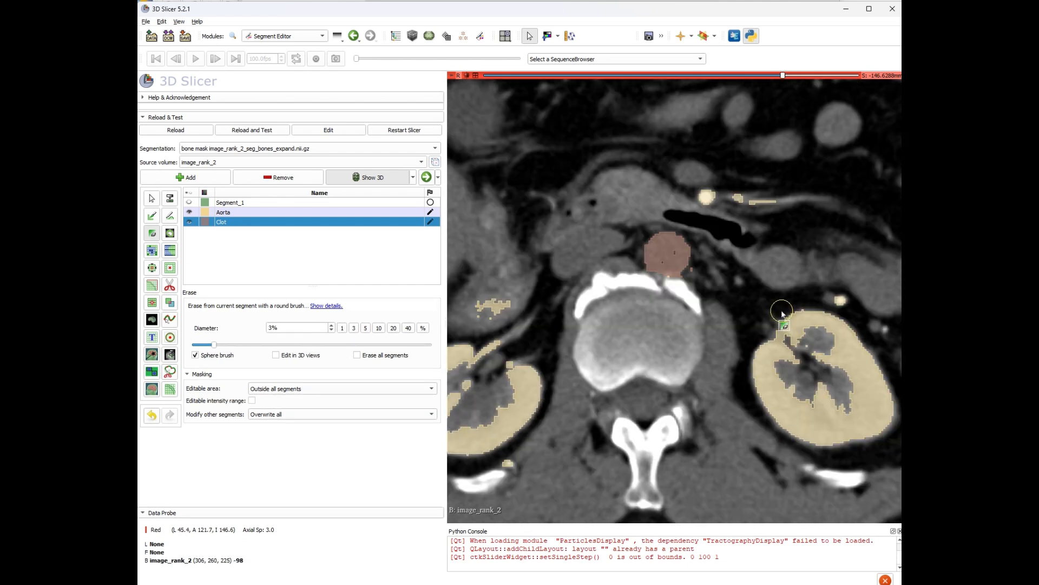
{"action": "scroll", "coordinate": [696, 264], "scroll_direction": "down", "scroll_amount": 7}
{"action": "scroll", "coordinate": [697, 264], "scroll_direction": "up", "scroll_amount": 13}
{"action": "scroll", "coordinate": [698, 263], "scroll_direction": "down", "scroll_amount": 5}
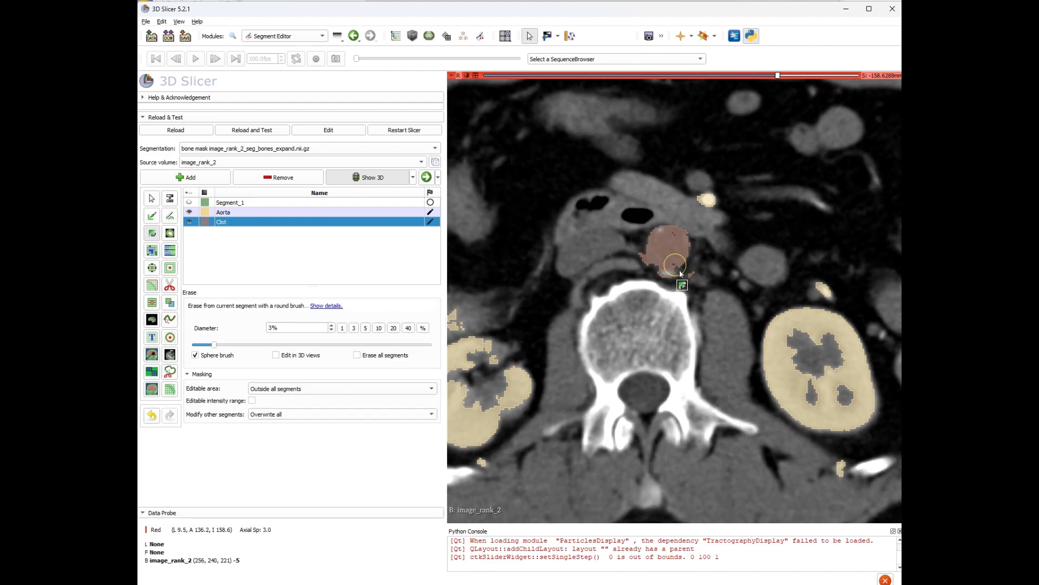
{"action": "scroll", "coordinate": [688, 264], "scroll_direction": "up", "scroll_amount": 1}
{"action": "right_click_drag", "start_coordinate": [698, 267], "coordinate": [731, 455]}
{"action": "scroll", "coordinate": [704, 232], "scroll_direction": "up", "scroll_amount": 3}
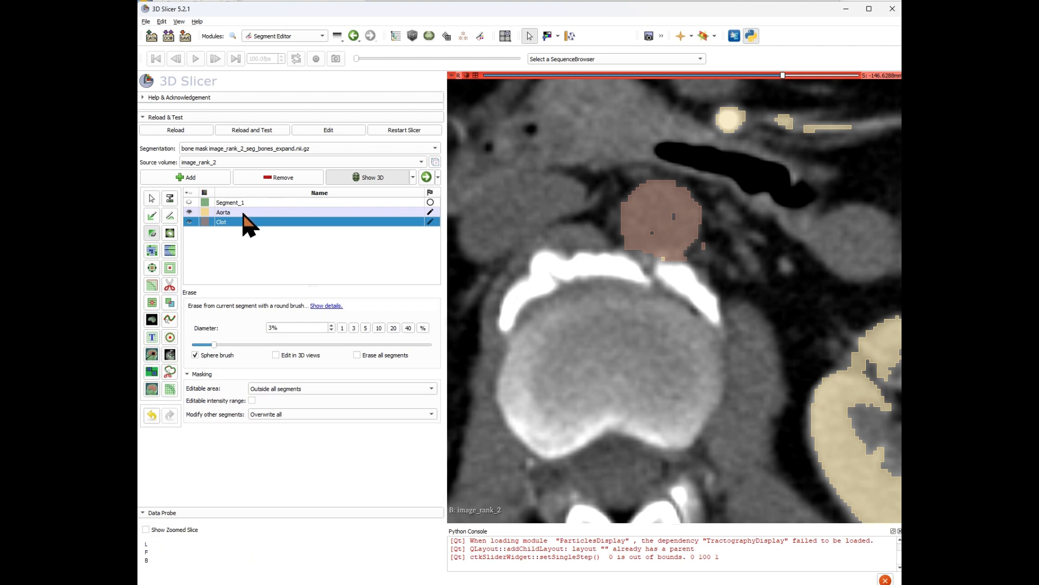
{"action": "left_click", "coordinate": [154, 217]}
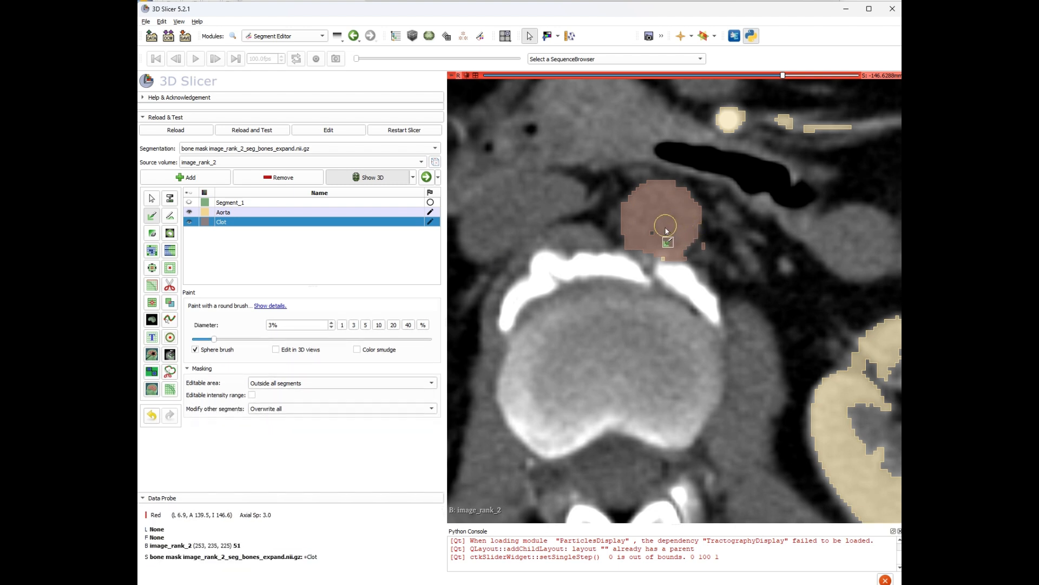
{"action": "scroll", "coordinate": [660, 238], "scroll_direction": "up", "scroll_amount": 5}
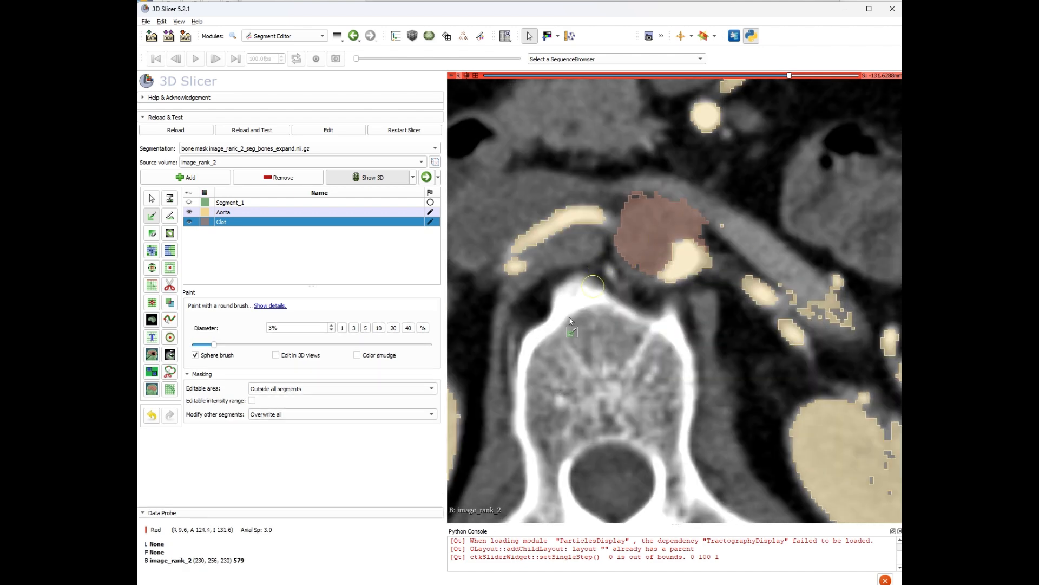
{"action": "scroll", "coordinate": [537, 382], "scroll_direction": "up", "scroll_amount": 4}
{"action": "scroll", "coordinate": [595, 352], "scroll_direction": "down", "scroll_amount": 12}
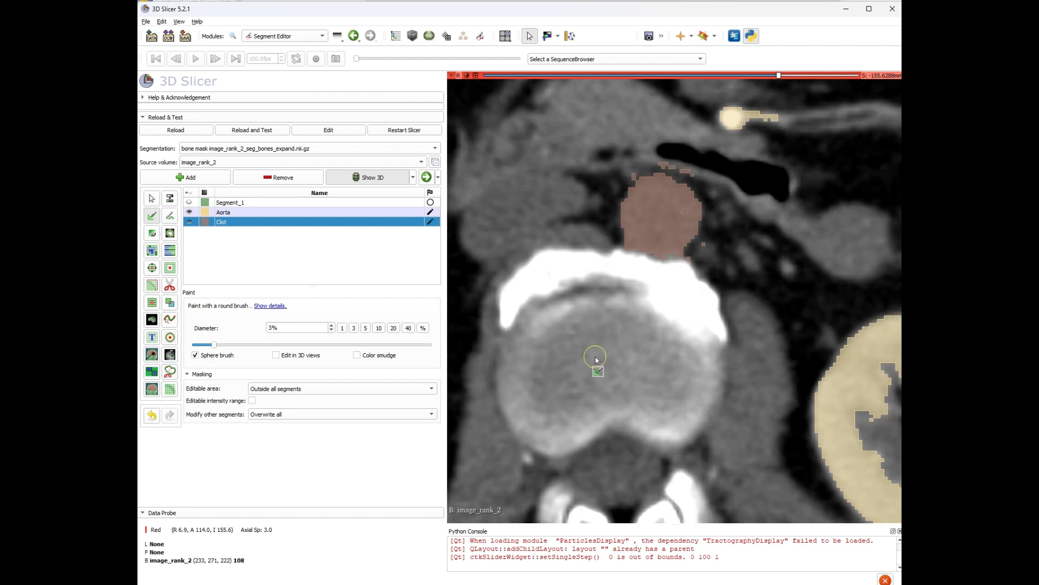
{"action": "scroll", "coordinate": [674, 219], "scroll_direction": "down", "scroll_amount": 5}
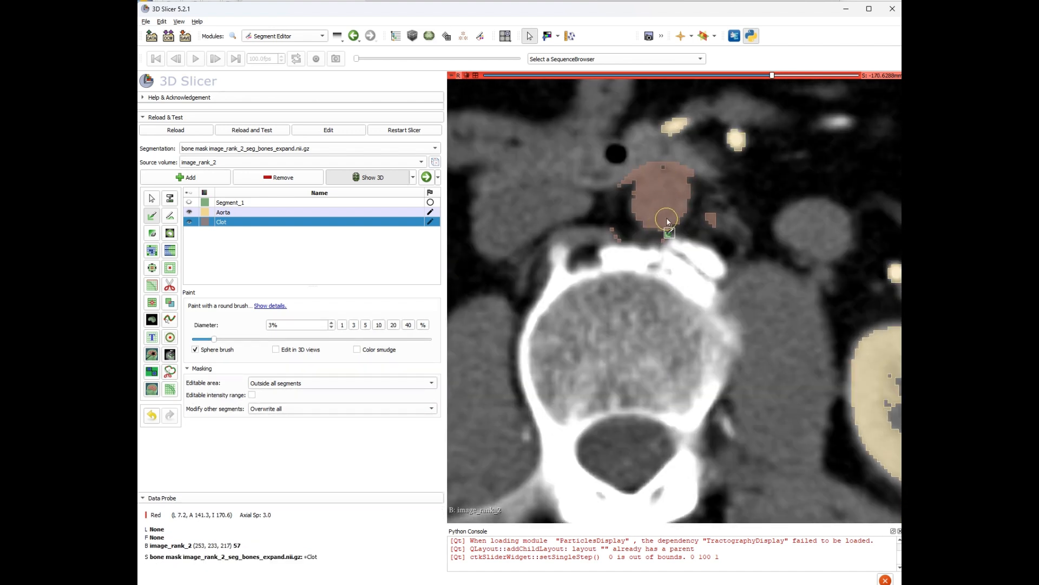
{"action": "scroll", "coordinate": [667, 218], "scroll_direction": "up", "scroll_amount": 6}
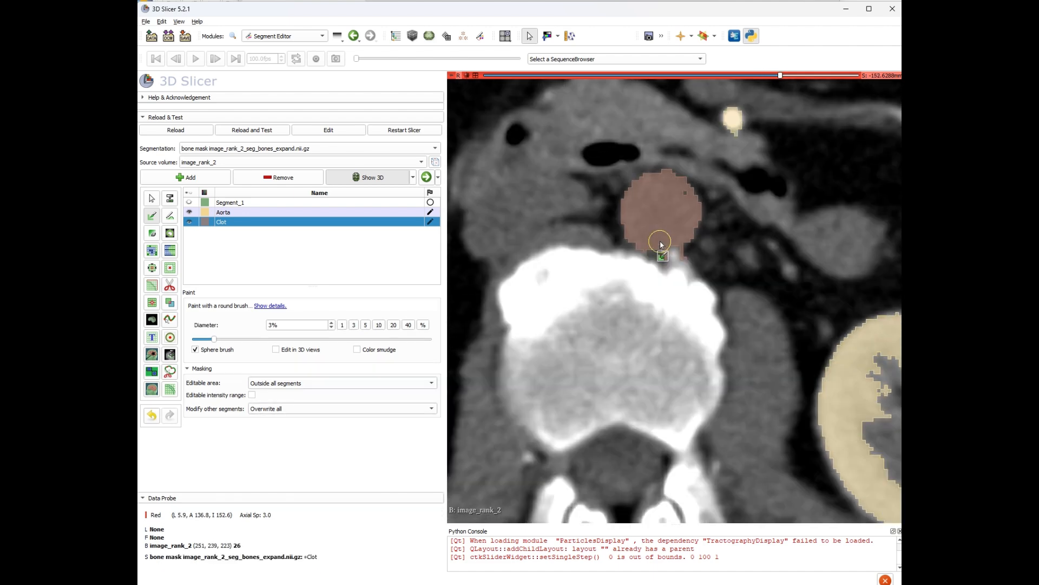
{"action": "scroll", "coordinate": [660, 245], "scroll_direction": "up", "scroll_amount": 6}
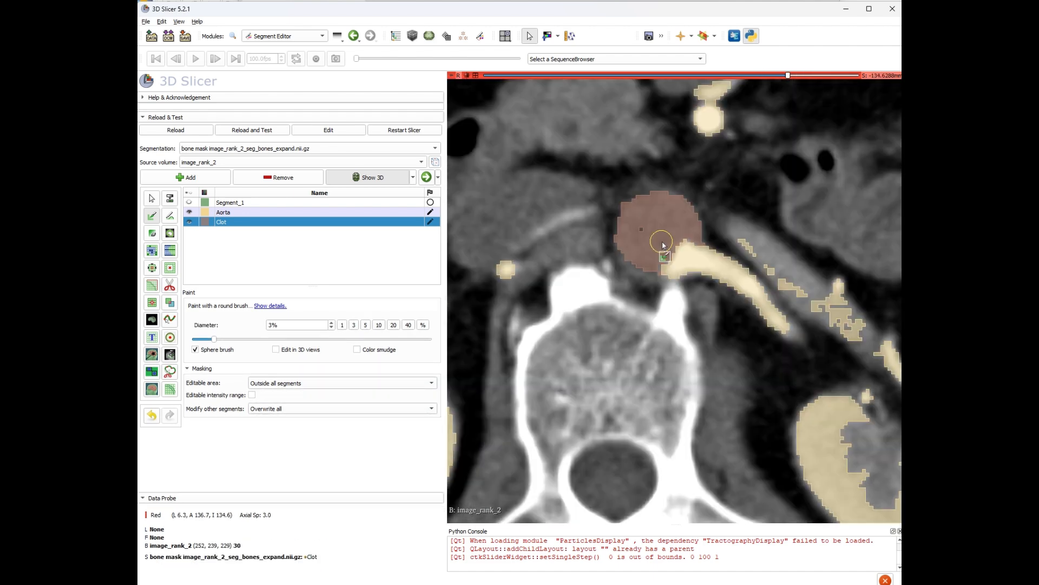
{"action": "scroll", "coordinate": [663, 245], "scroll_direction": "down", "scroll_amount": 5}
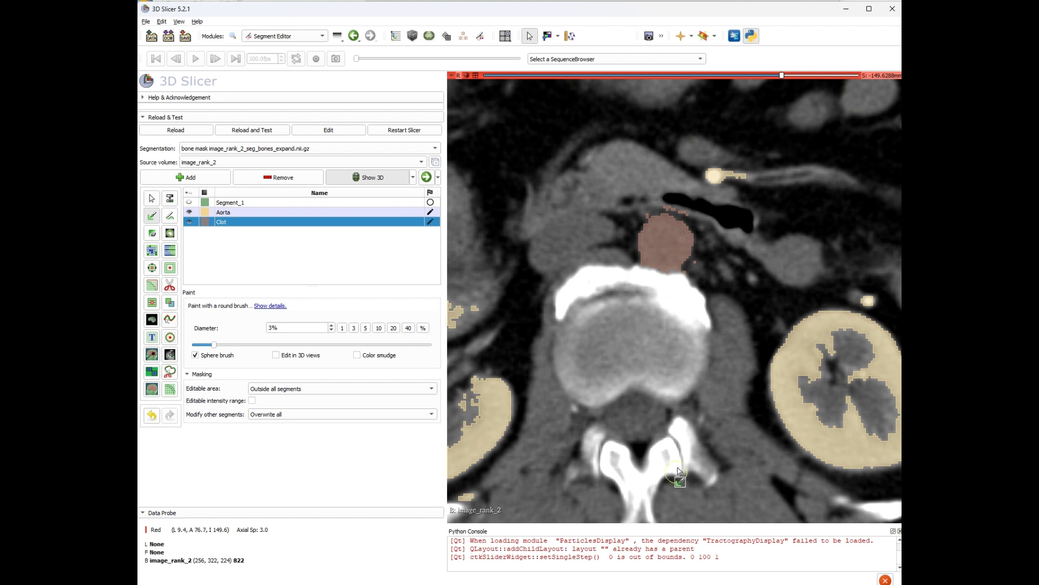
{"action": "right_click_drag", "start_coordinate": [678, 471], "coordinate": [684, 408]}
{"action": "scroll", "coordinate": [686, 302], "scroll_direction": "down", "scroll_amount": 2}
{"action": "scroll", "coordinate": [686, 302], "scroll_direction": "up", "scroll_amount": 2}
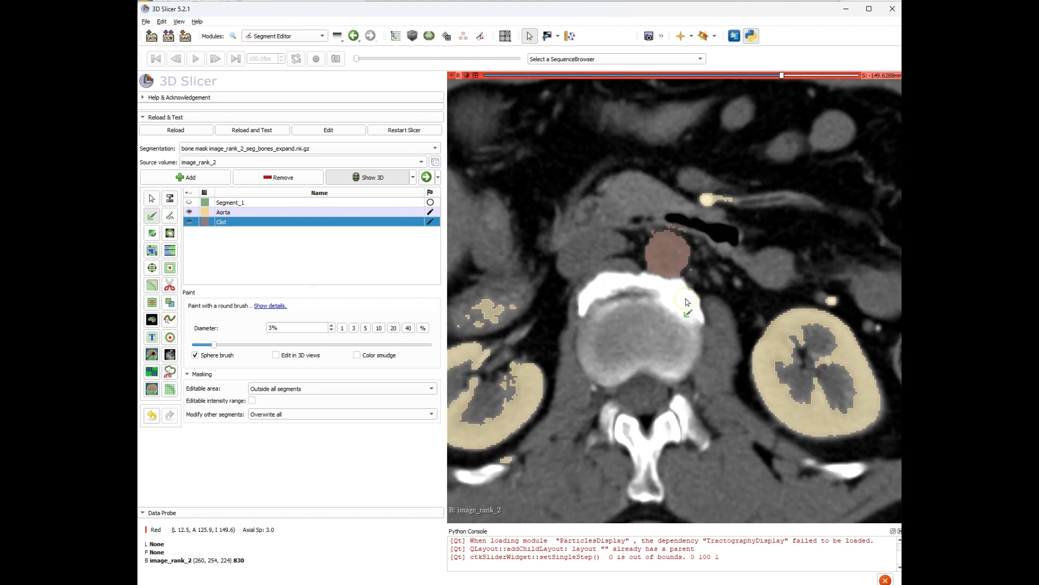
{"action": "left_click", "coordinate": [153, 233]}
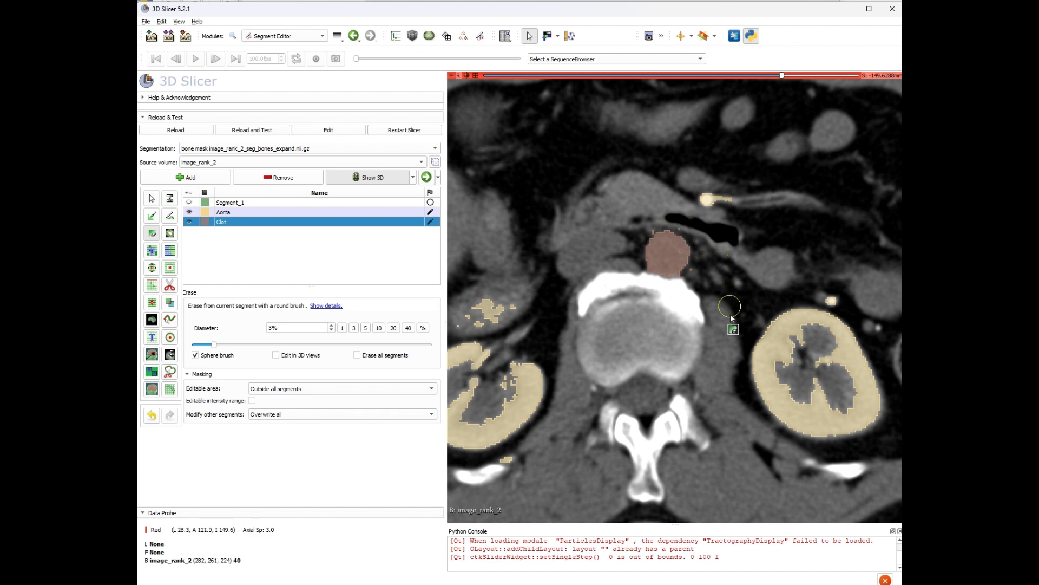
{"action": "scroll", "coordinate": [726, 320], "scroll_direction": "down", "scroll_amount": 4}
{"action": "scroll", "coordinate": [715, 325], "scroll_direction": "down", "scroll_amount": 4}
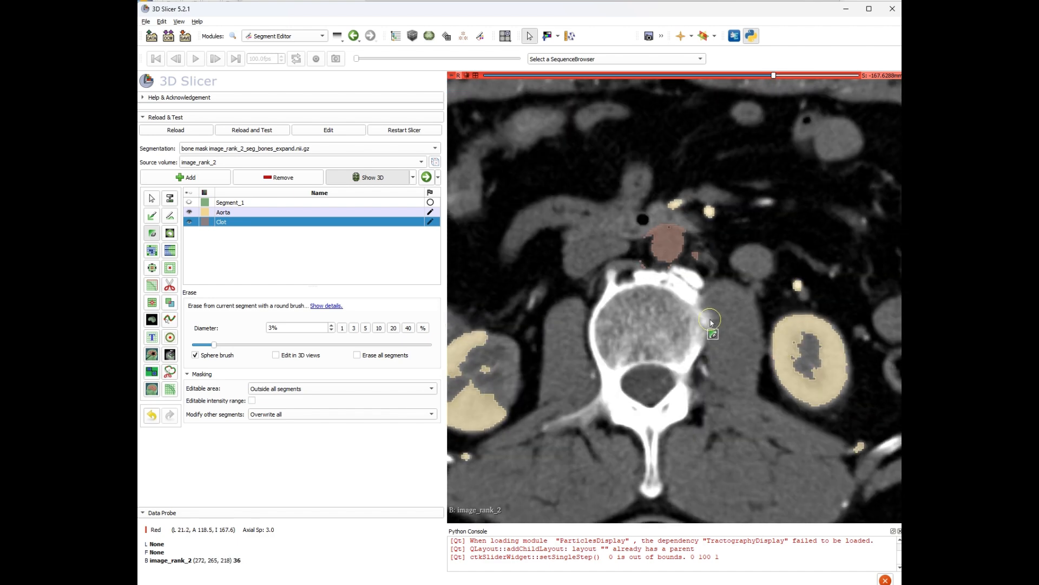
Review the Clot segment through several axial slices and return to the four-view layout.
{"action": "scroll", "coordinate": [699, 317], "scroll_direction": "up", "scroll_amount": 4}
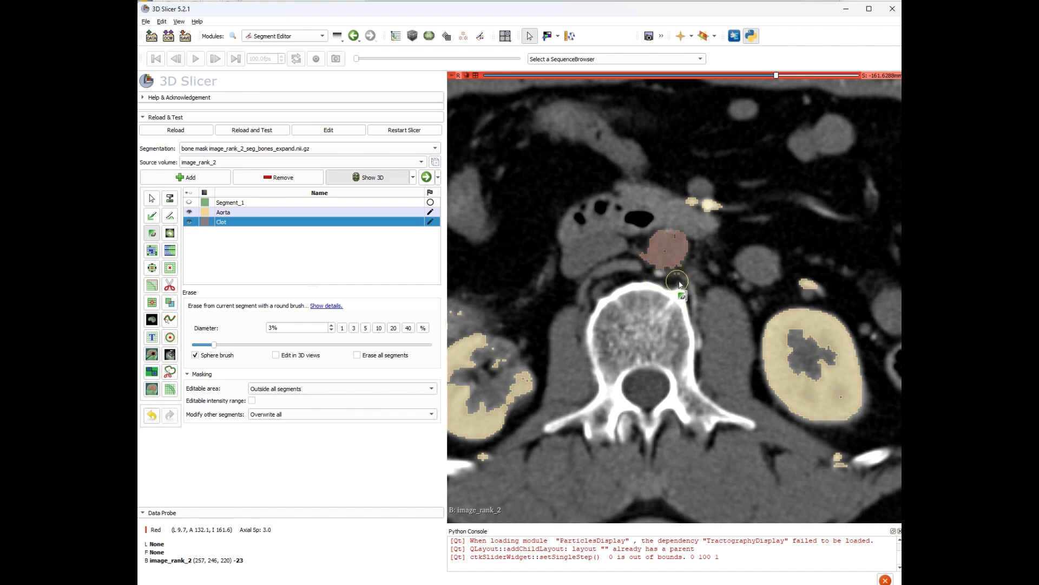
{"action": "scroll", "coordinate": [640, 302], "scroll_direction": "down", "scroll_amount": 7}
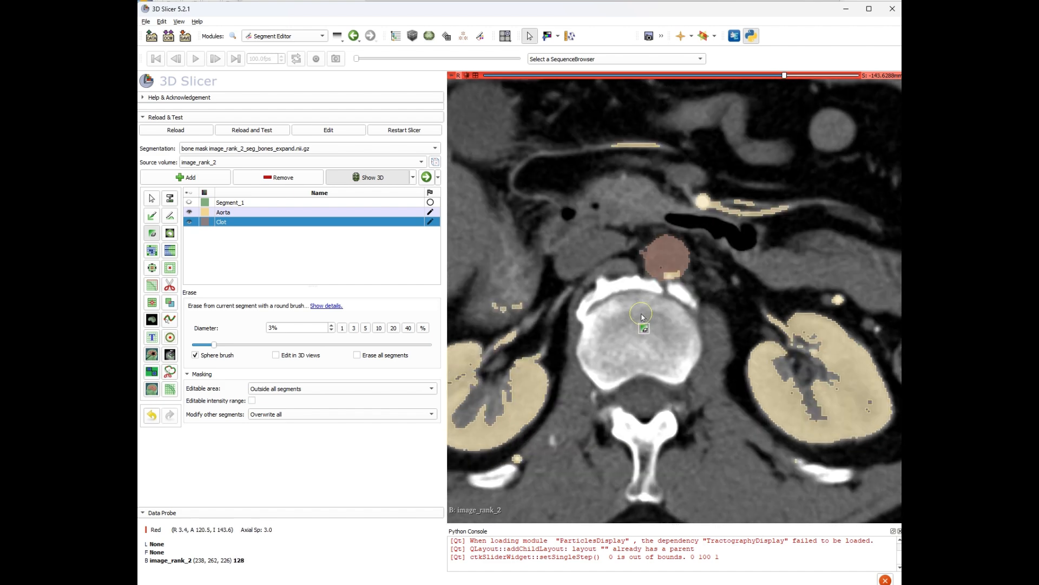
{"action": "scroll", "coordinate": [636, 319], "scroll_direction": "down", "scroll_amount": 1}
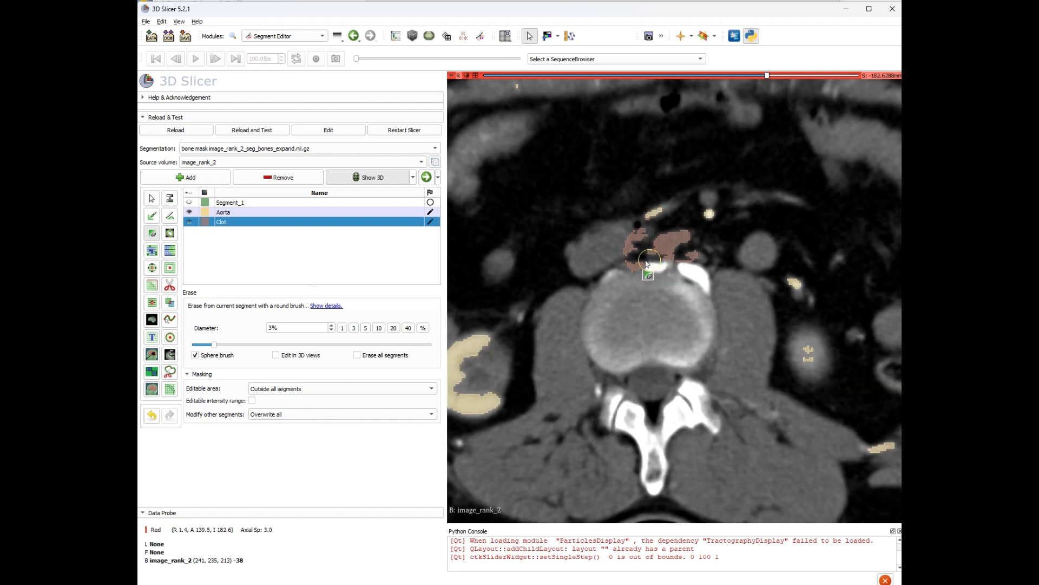
{"action": "scroll", "coordinate": [644, 323], "scroll_direction": "down", "scroll_amount": 1}
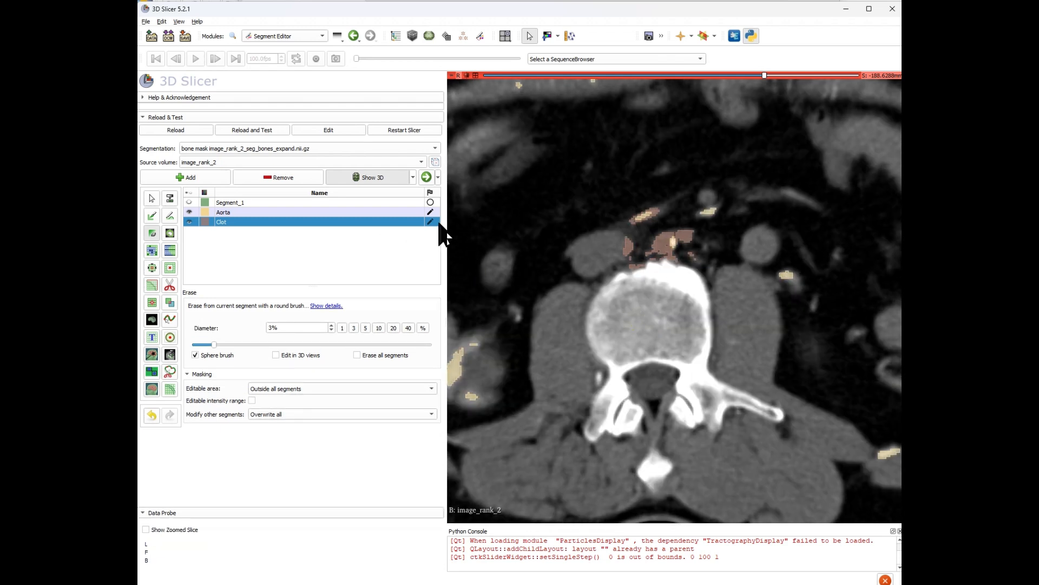
{"action": "left_click", "coordinate": [476, 76]}
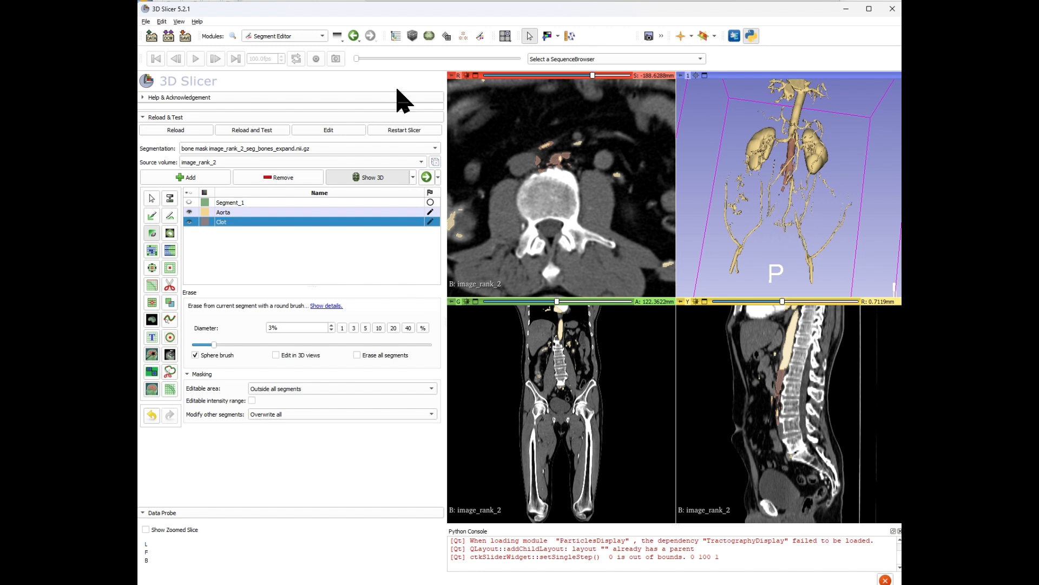
Save only the segmentation, renaming its file to DV_rank_2_seg_bones_expand.nii.gz.seg.nrrd.
{"action": "left_click", "coordinate": [185, 36]}
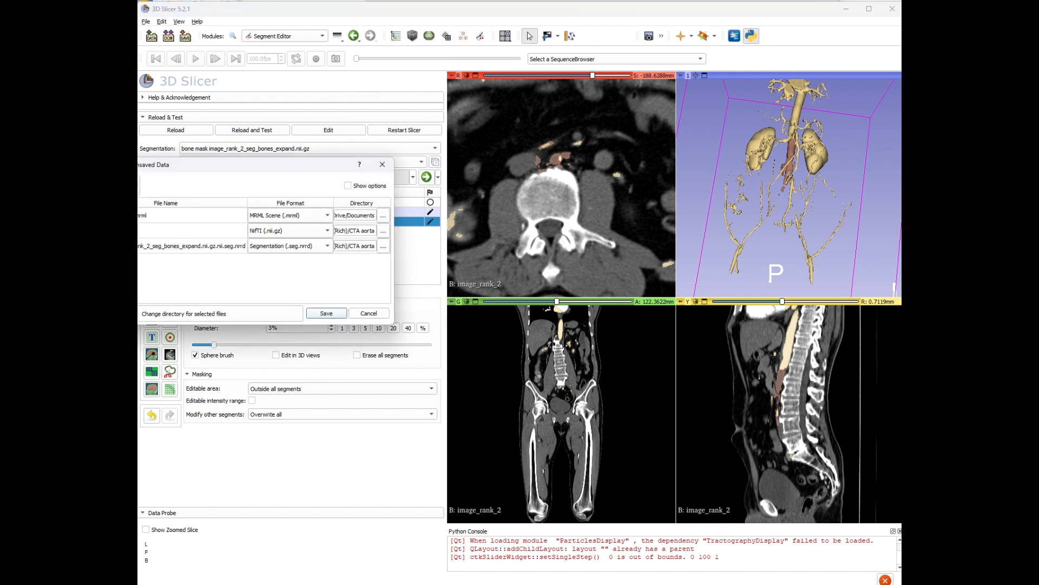
{"action": "left_click_drag", "start_coordinate": [234, 167], "coordinate": [375, 178]}
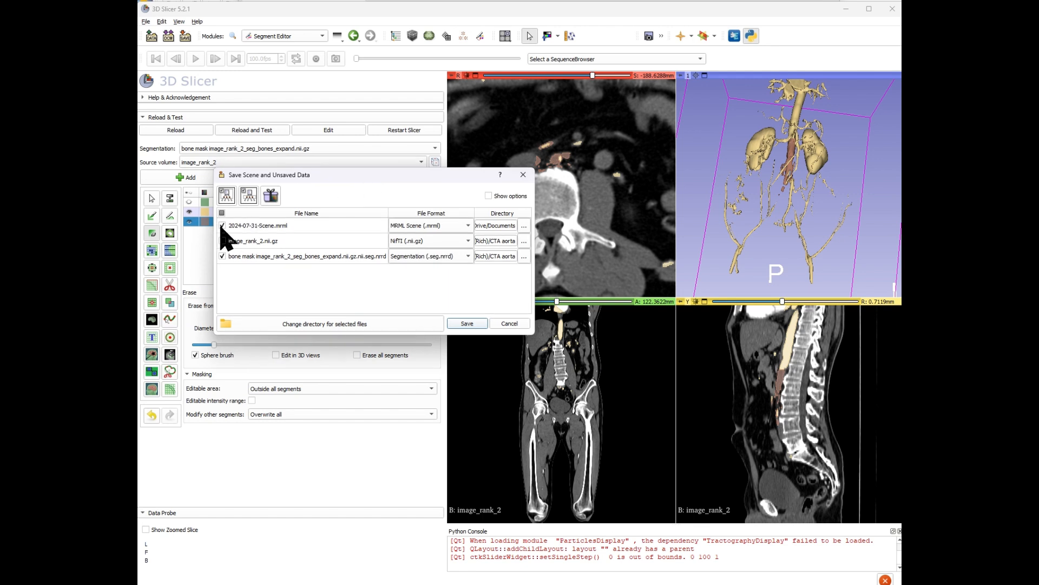
{"action": "left_click", "coordinate": [222, 225]}
{"action": "left_click", "coordinate": [239, 258]}
{"action": "left_click", "coordinate": [235, 257]}
{"action": "type", "text": "DV"}
{"action": "left_click_drag", "start_coordinate": [236, 257], "coordinate": [254, 256]}
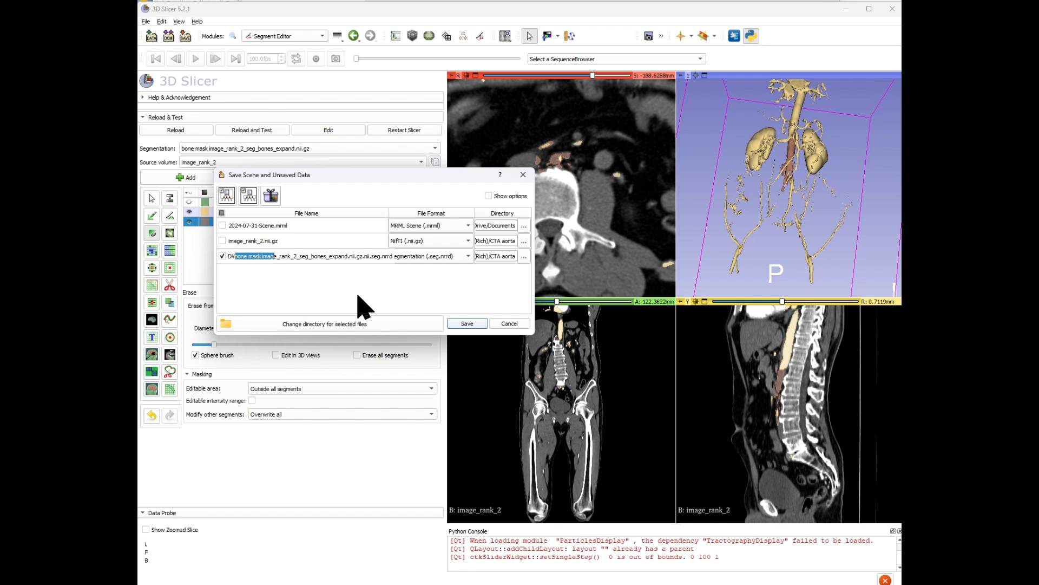
{"action": "key", "text": "BackSpace"}
{"action": "left_click", "coordinate": [465, 324]}
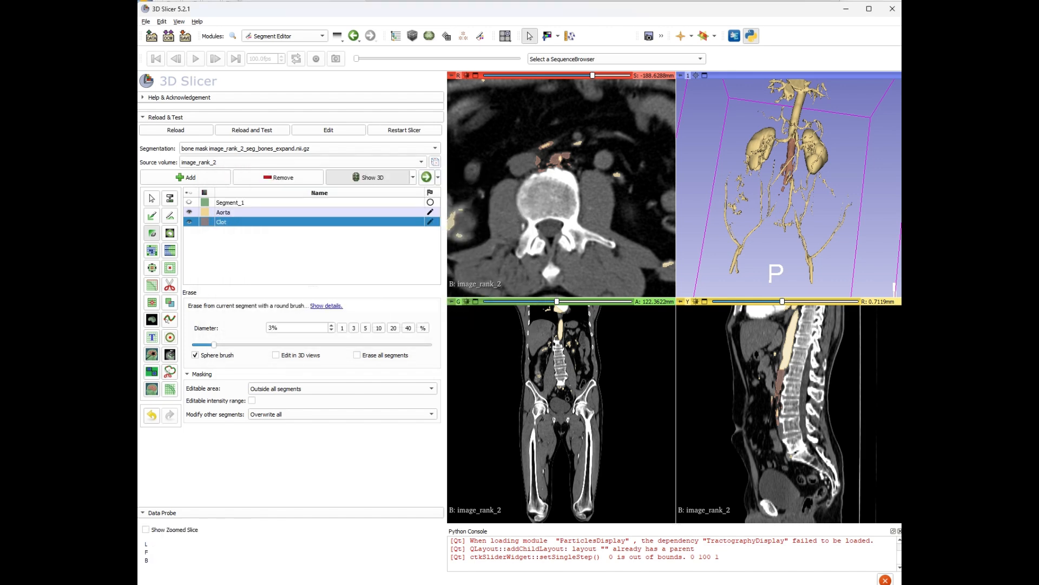
Check the CTA aorta folder for the saved segmentation file.
{"action": "left_click_drag", "start_coordinate": [138, 69], "coordinate": [490, 66]}
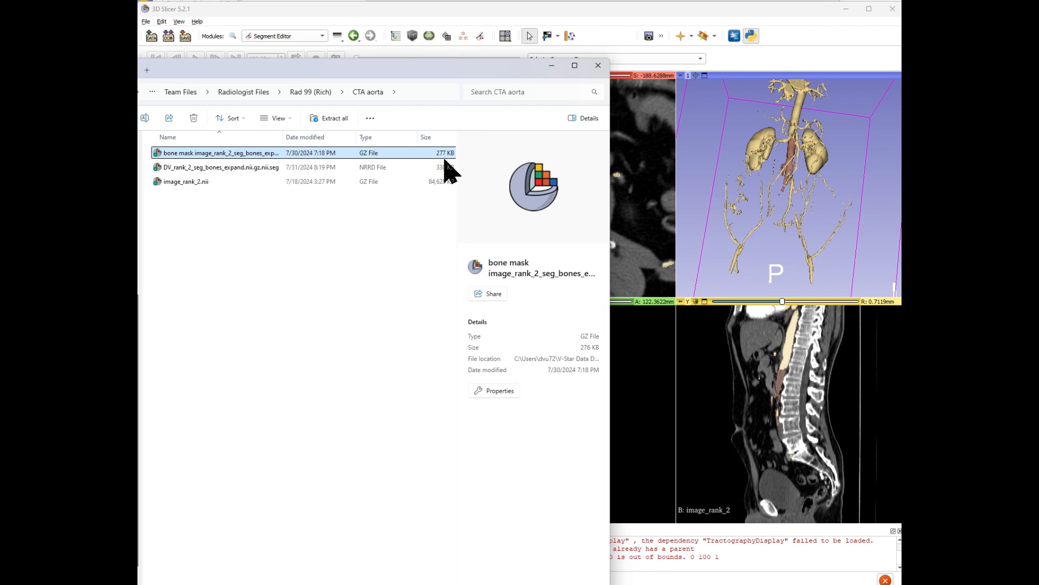
{"action": "left_click_drag", "start_coordinate": [467, 72], "coordinate": [2, 34]}
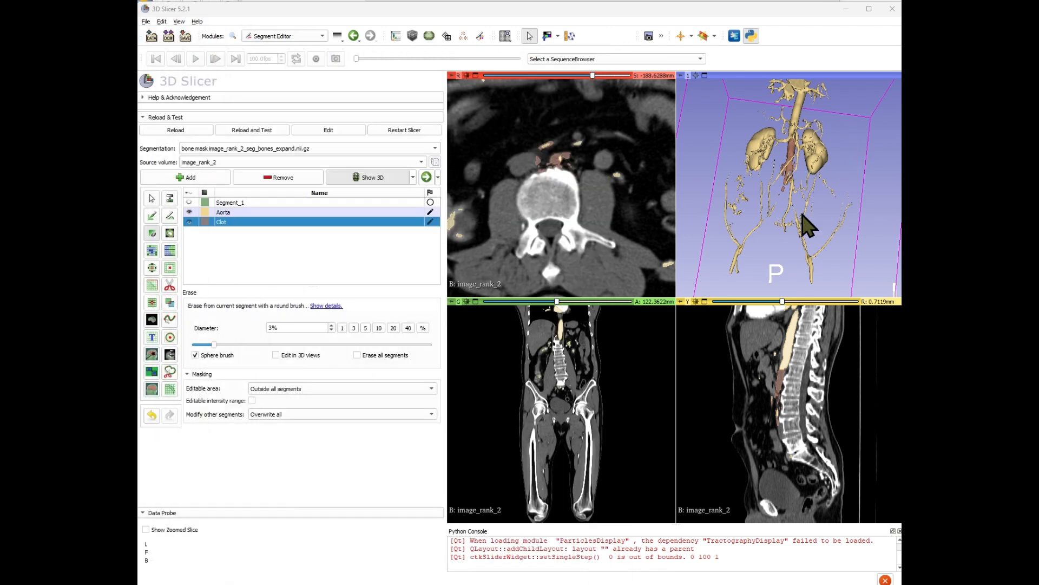